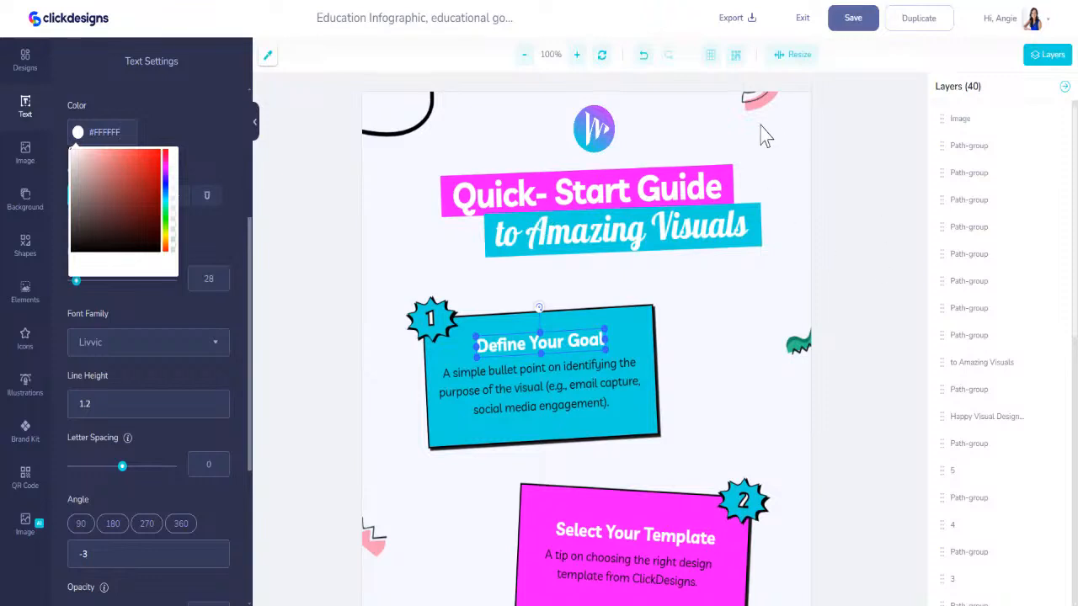
- Recolor the pink fill of the decorative shape in the page's upper-right corner to #12D6DF
click(763, 96)
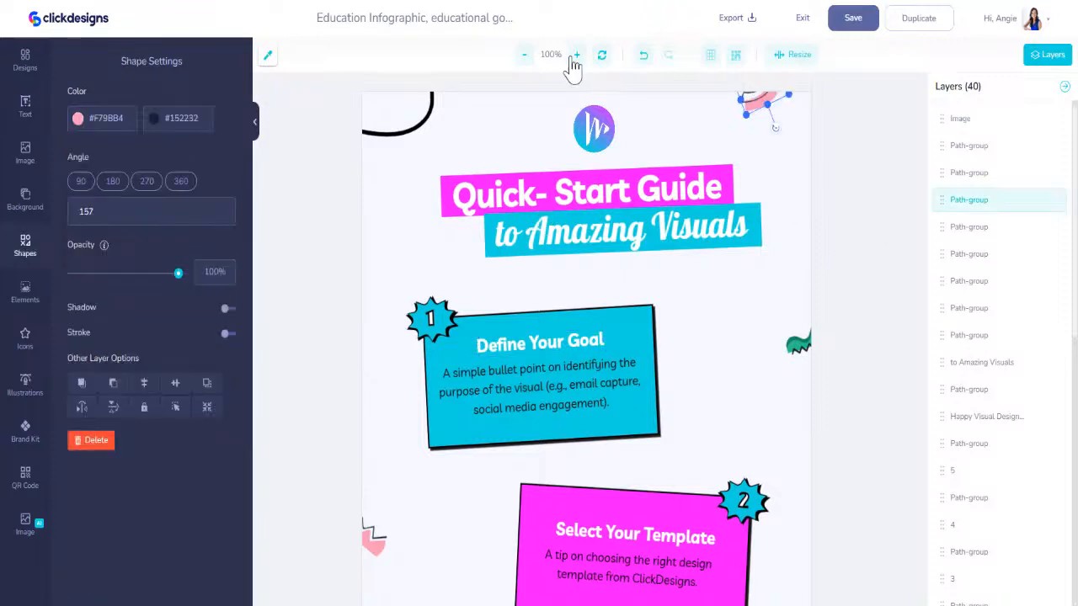
double_click(112, 122)
drag(112, 127, 95, 132)
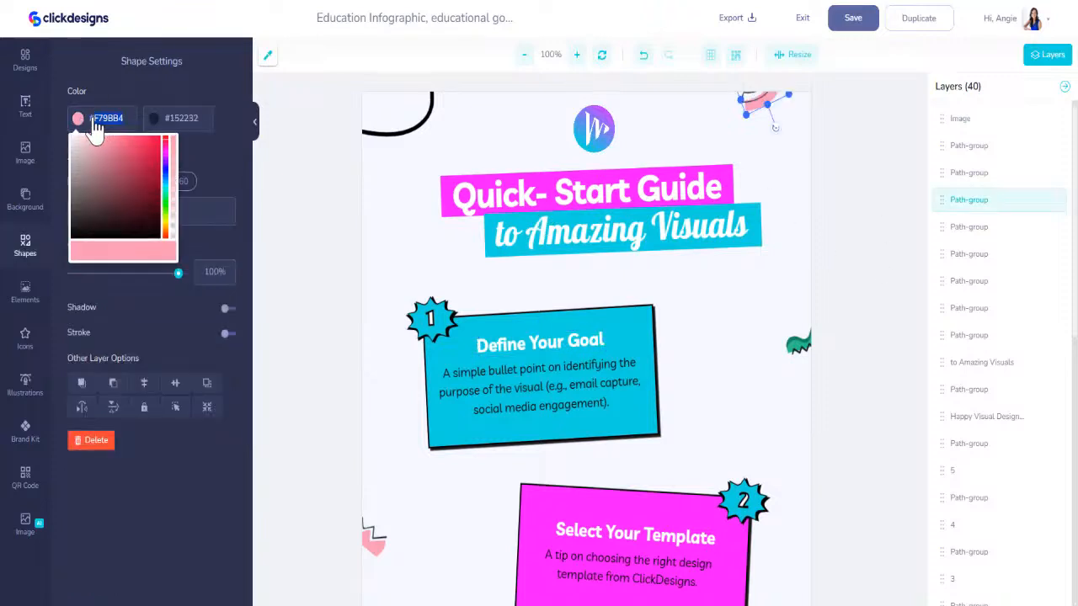
text(#12D)
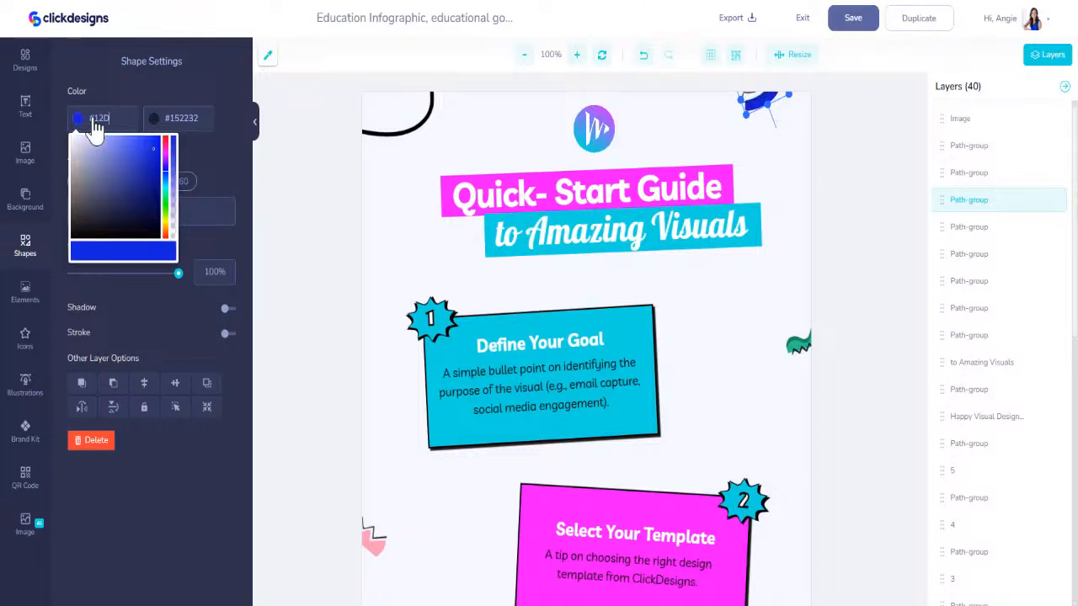
text(5DF)
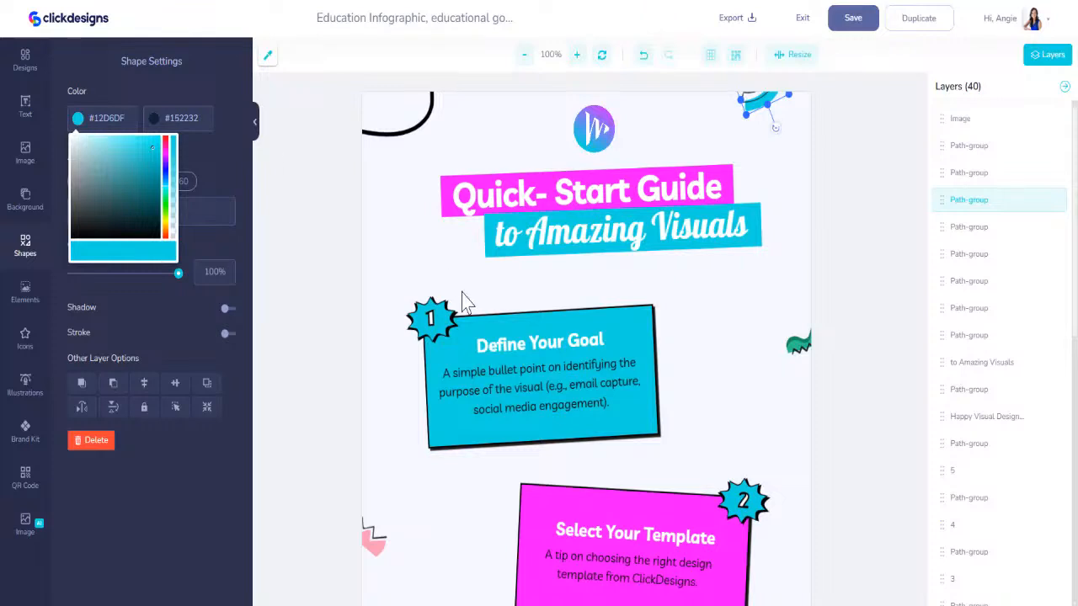
- Reuse #12D6DF for the dark green of the wavy shape beside card 1 and the curved shape in the page's upper-left corner
drag(119, 128, 69, 137)
key(ctrl+c)
click(794, 343)
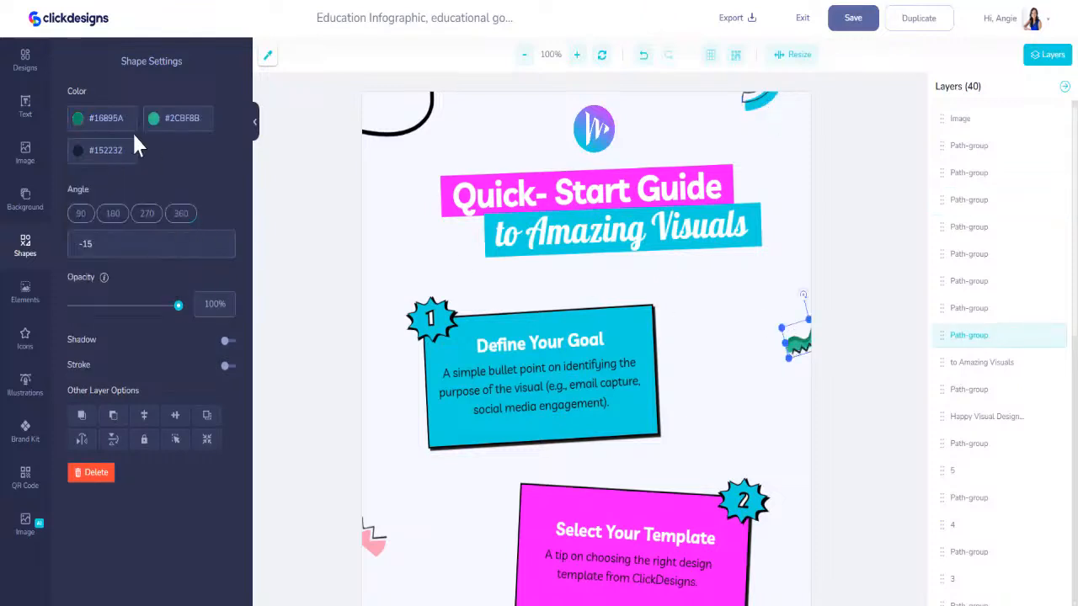
drag(122, 123, 21, 114)
key(ctrl+v)
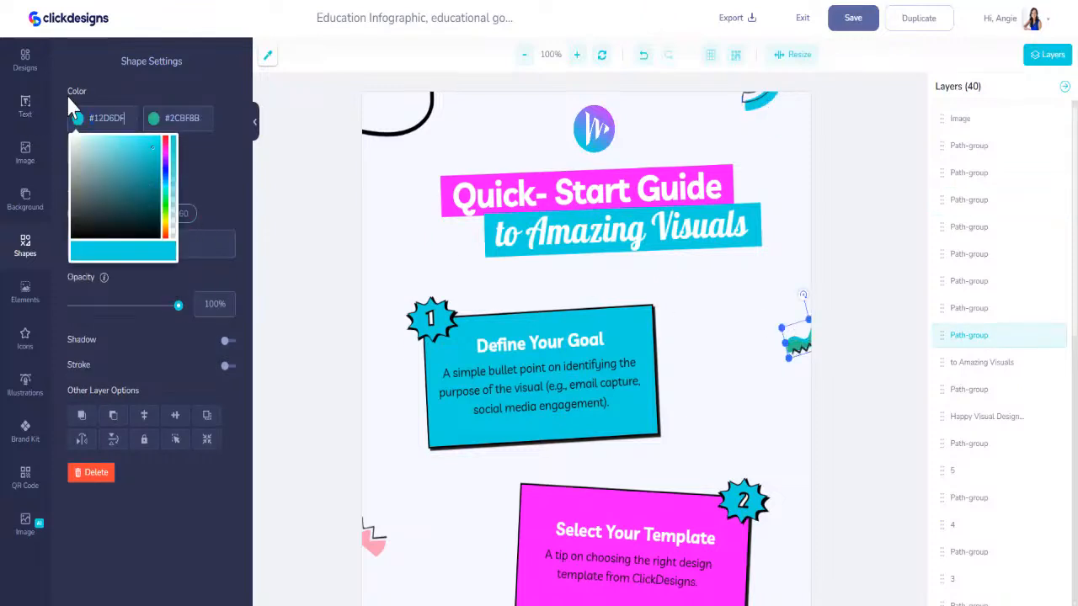
click(396, 133)
drag(125, 118, 80, 118)
key(ctrl+v)
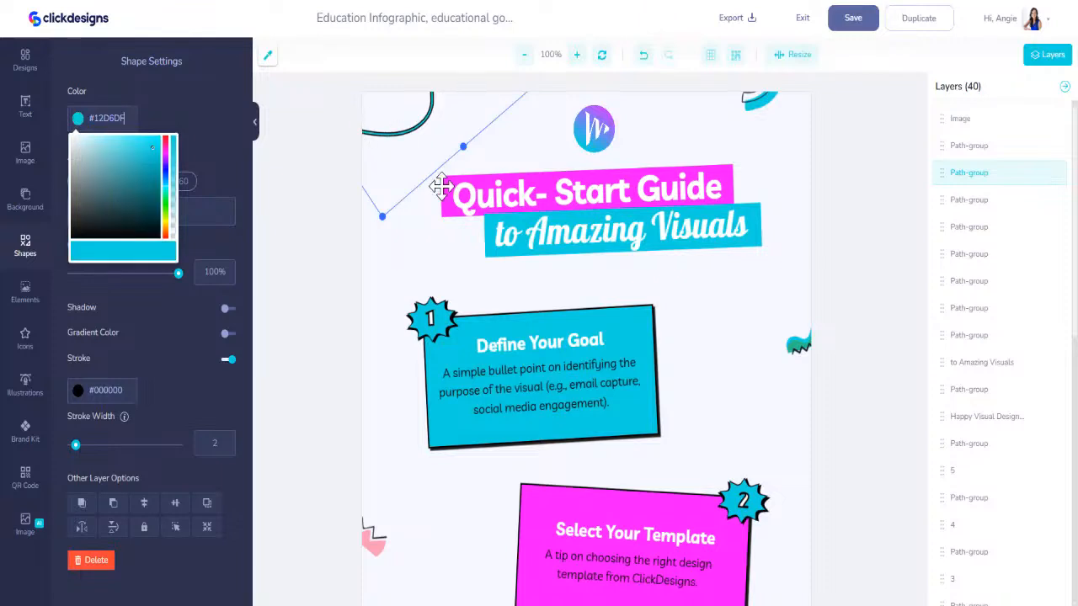
- Apply #12D6DF to the pink decoration beside card 2 and the orange dotted shape beside card 5
scroll(378, 472, down, 3)
click(374, 410)
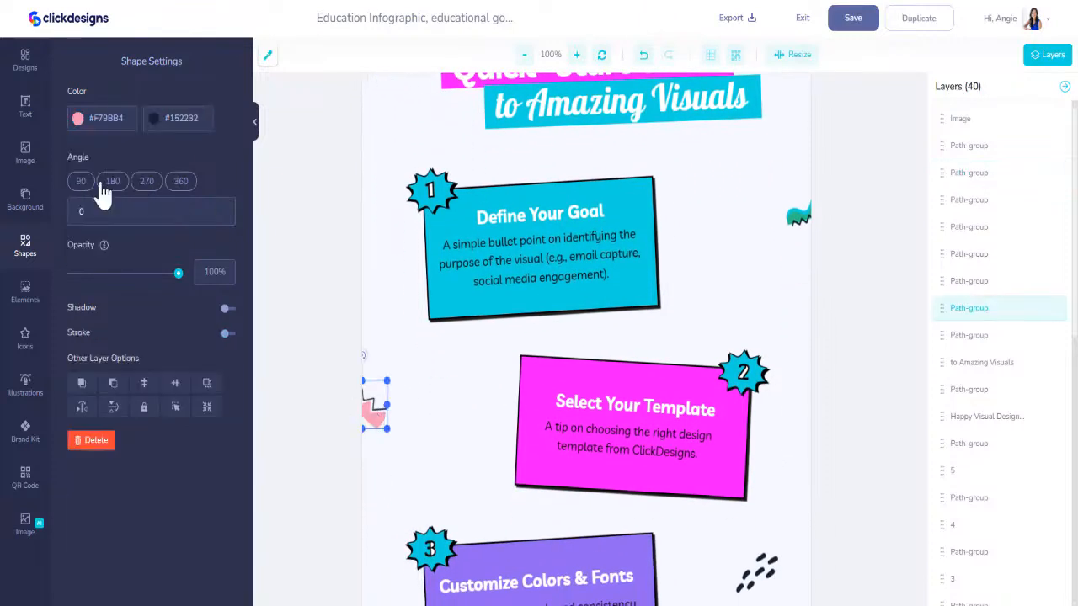
drag(126, 118, 80, 118)
key(ctrl+v)
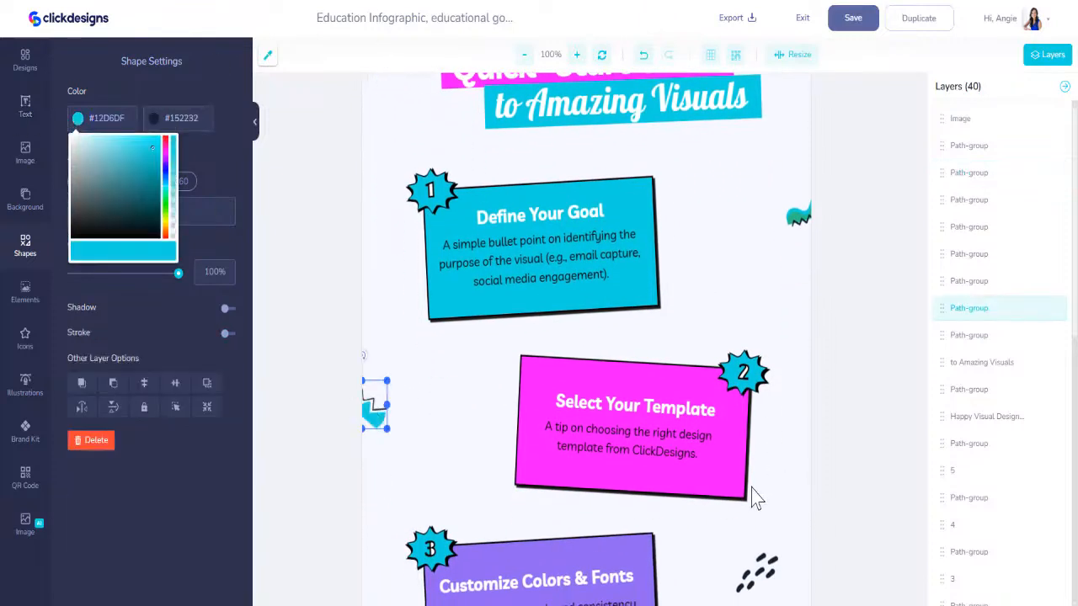
scroll(755, 498, down, 8)
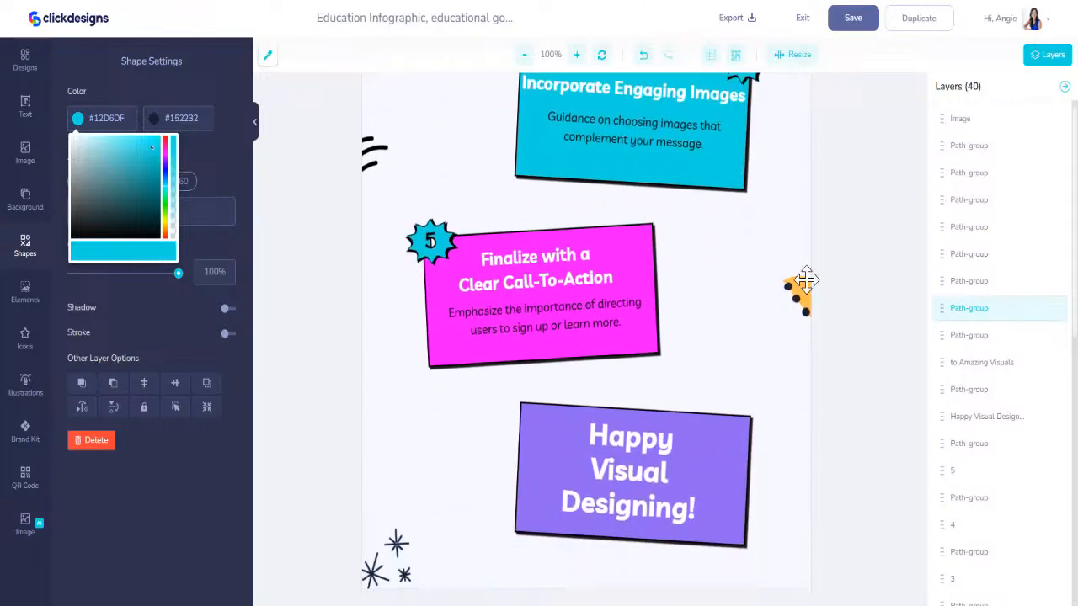
click(800, 286)
drag(128, 118, 80, 117)
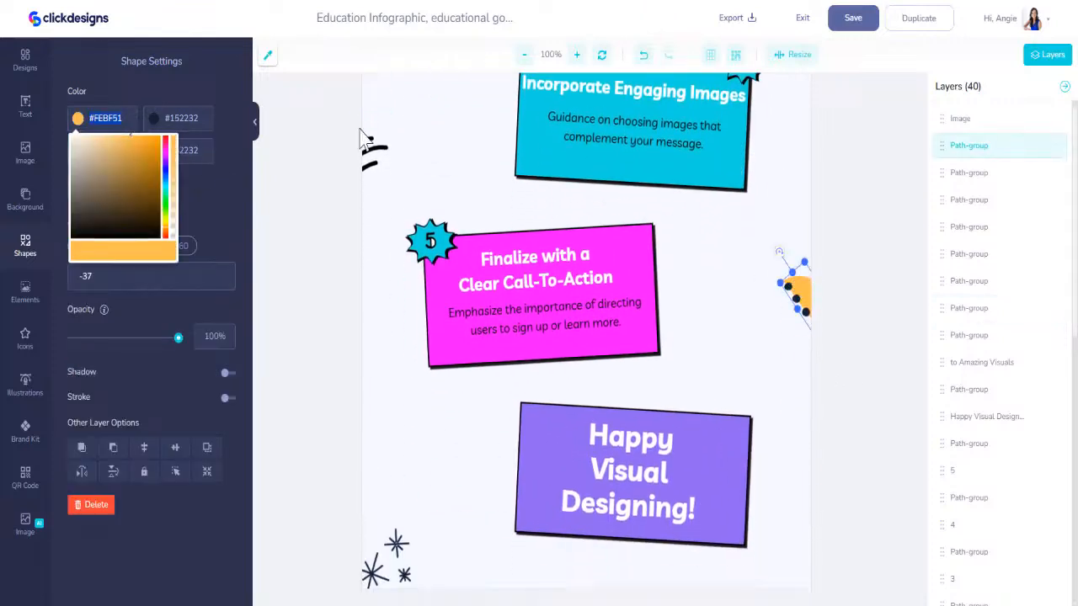
key(ctrl+v)
- Add a black #000000 stroke to the magenta banner behind the "Quick- Start Guide" title
scroll(446, 554, up, 8)
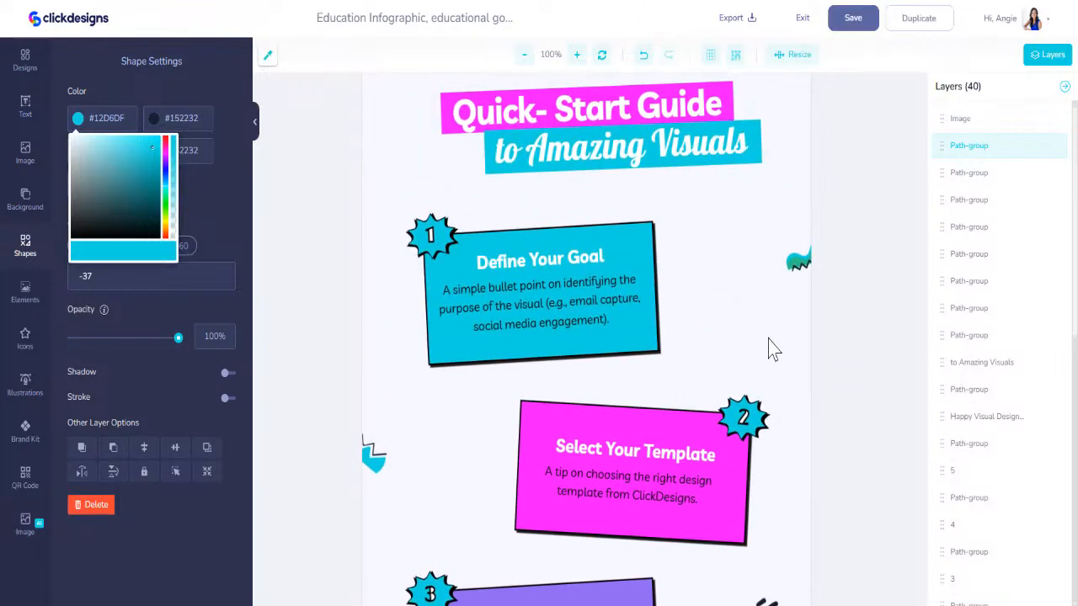
scroll(691, 147, up, 1)
click(693, 165)
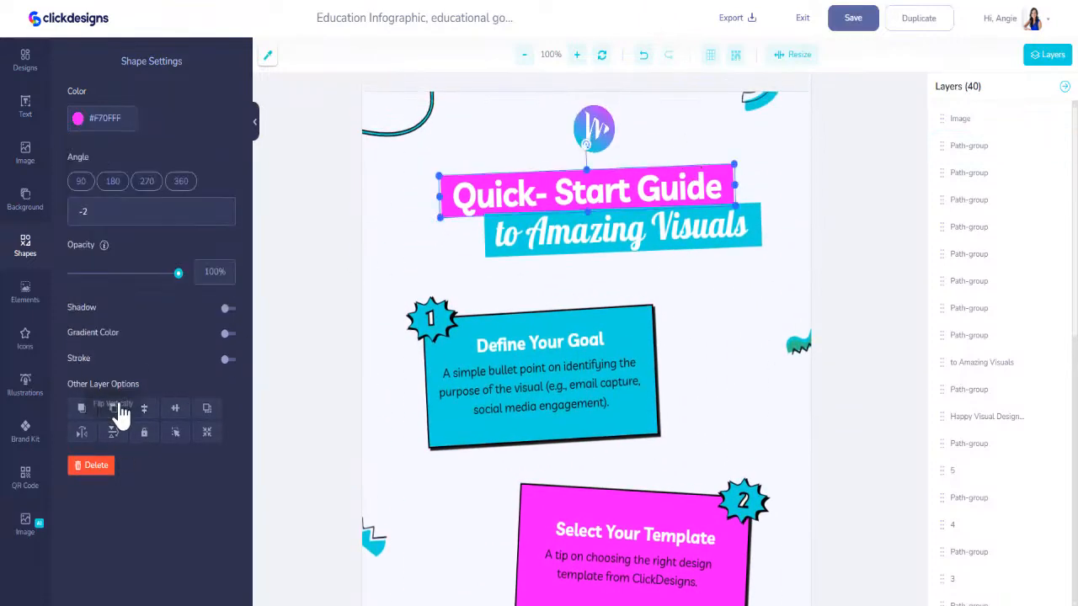
click(228, 360)
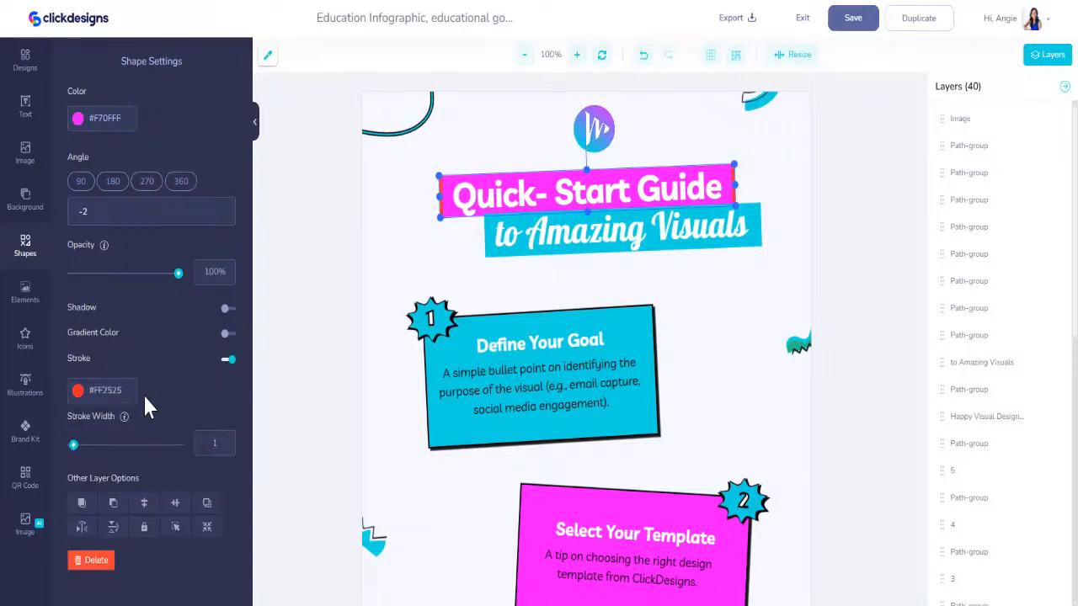
click(95, 394)
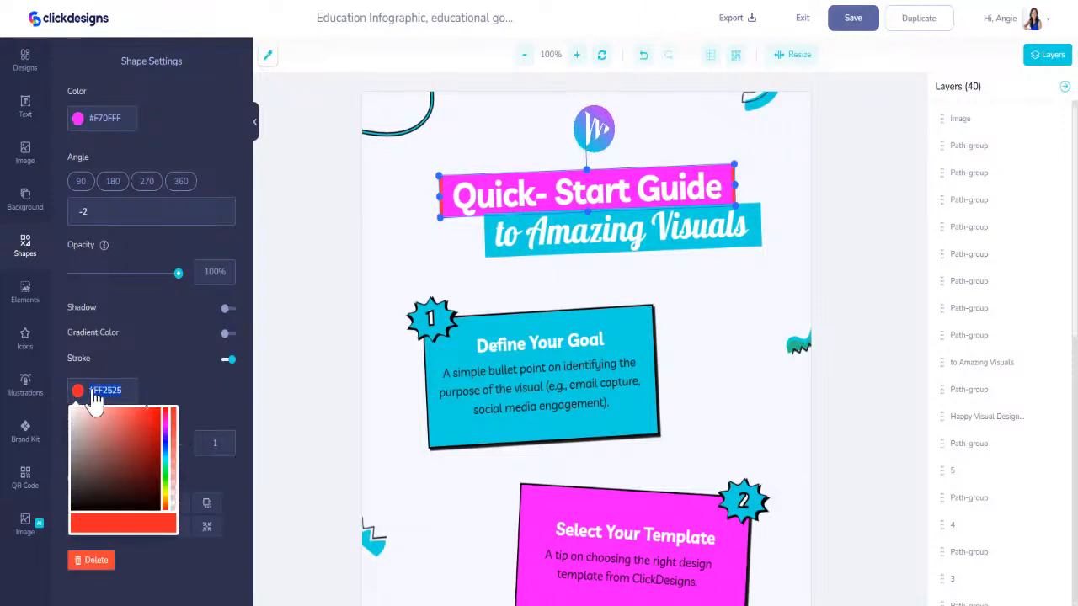
text(000000)
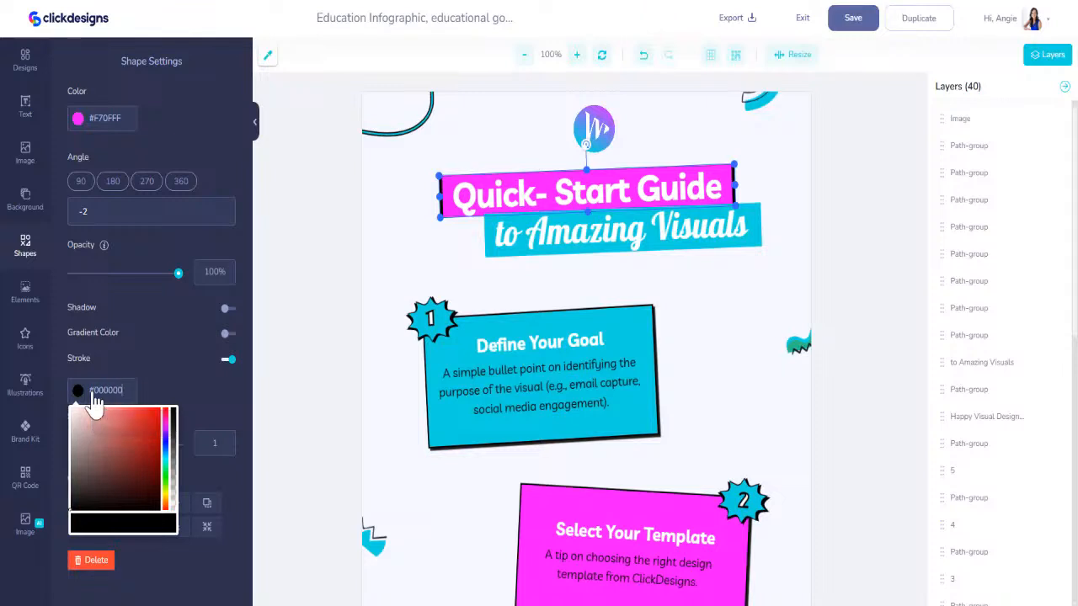
- Add a black 000000 stroke to the "to Amazing Visuals" text
click(576, 246)
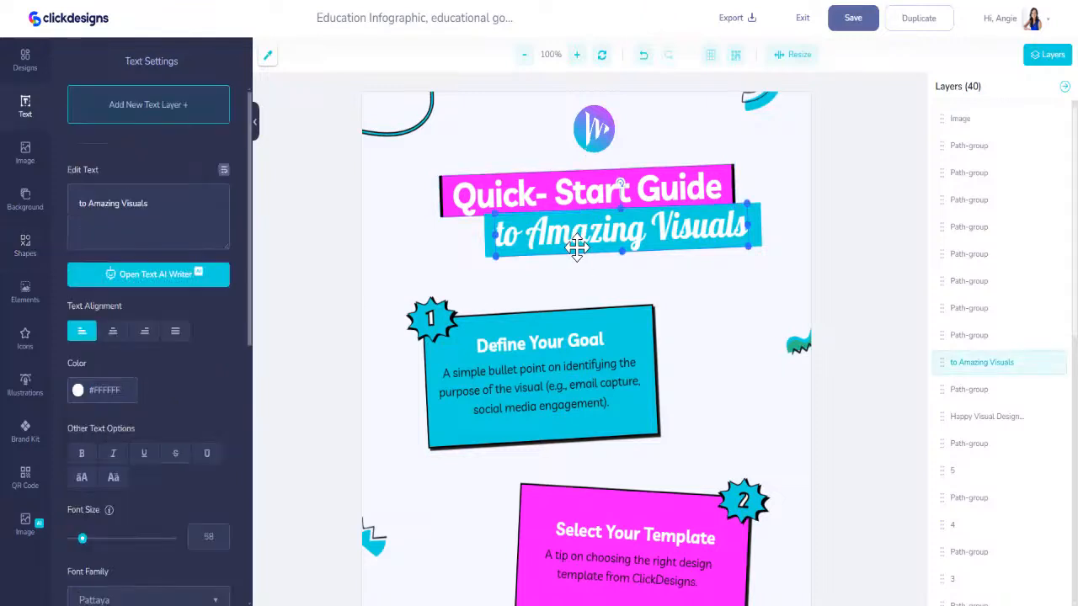
click(133, 396)
click(140, 363)
scroll(184, 496, down, 3)
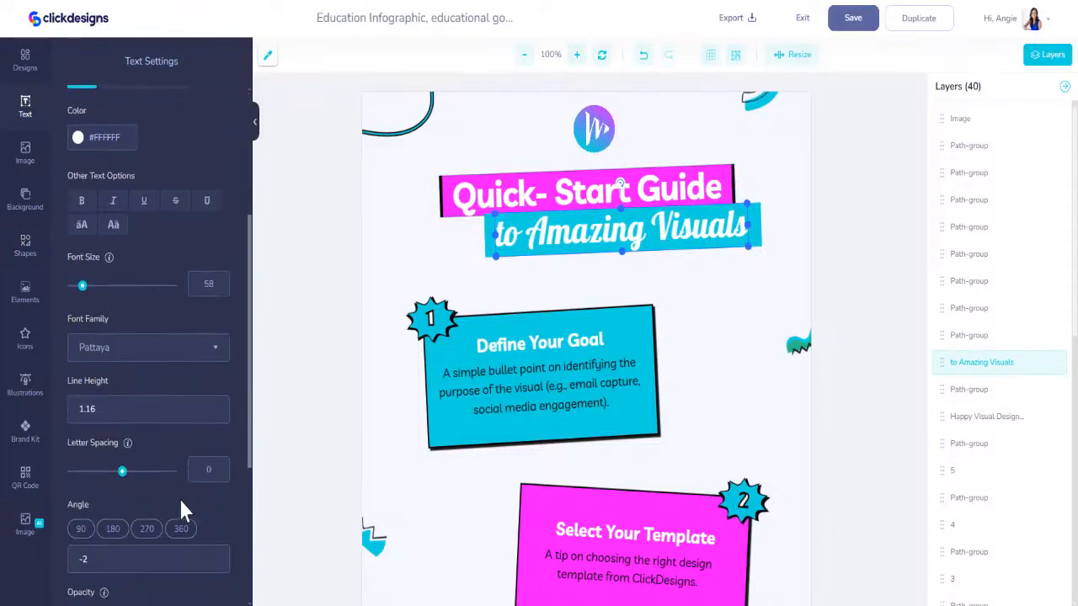
scroll(181, 500, down, 3)
click(220, 460)
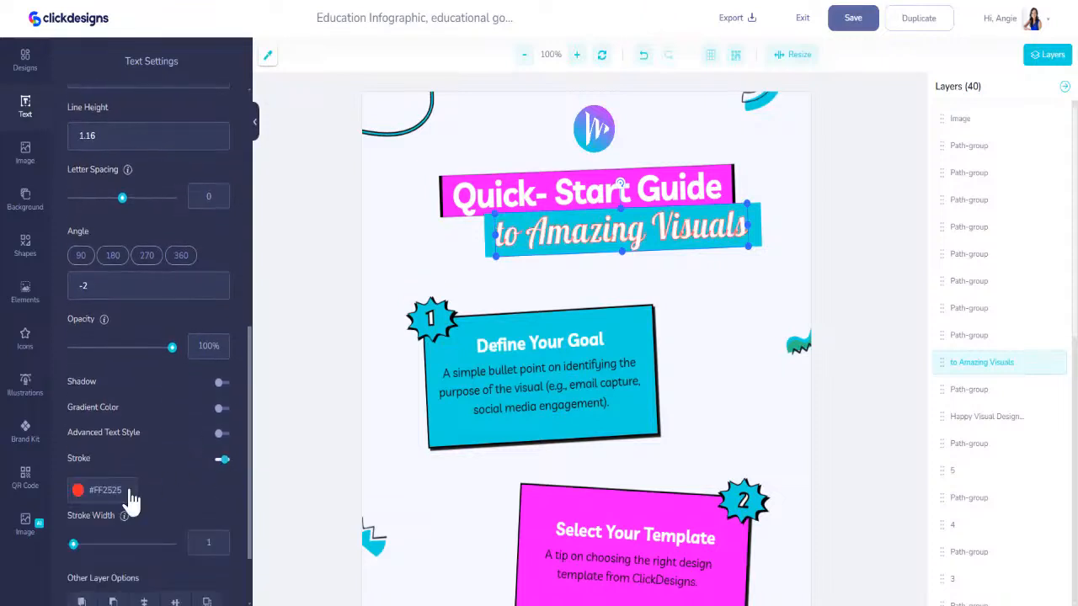
triple_click(123, 490)
text(000000)
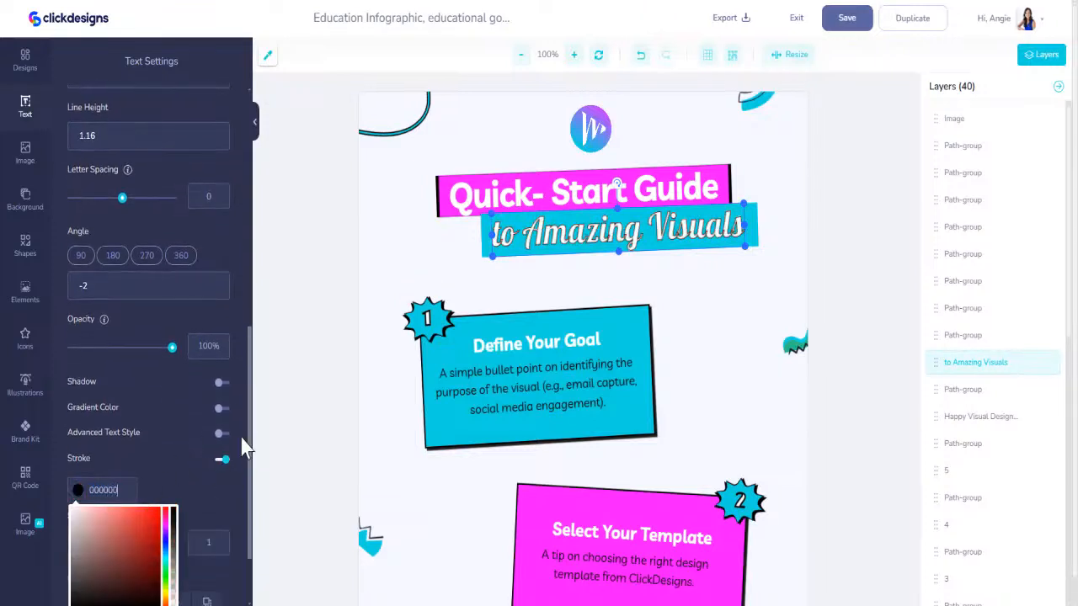
- Add a black #000000 stroke to the cyan banner behind "to Amazing Visuals" and deselect it
click(754, 237)
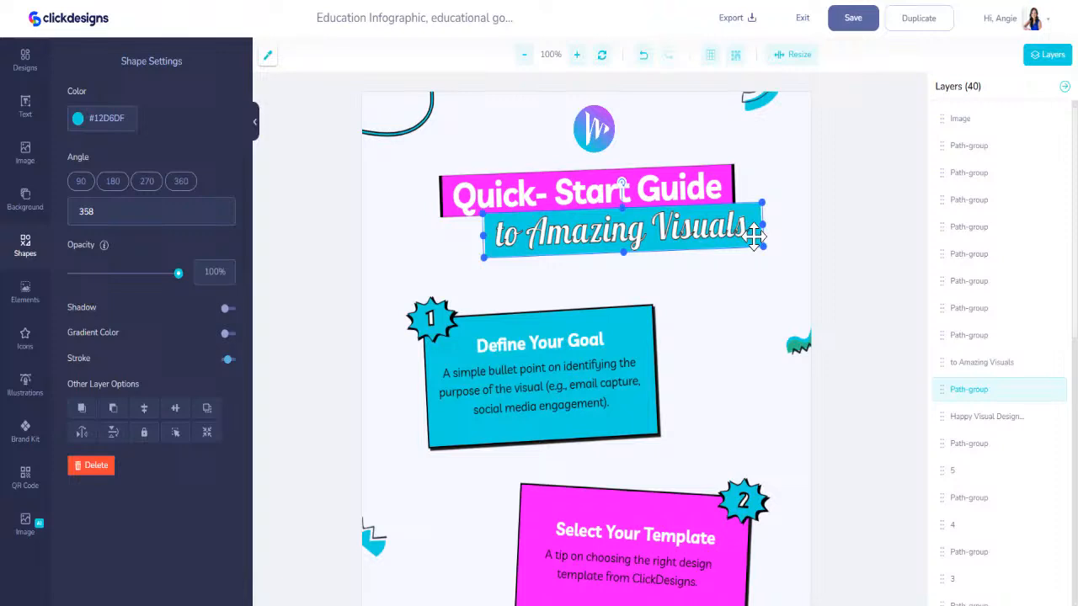
click(226, 360)
drag(126, 391, 63, 386)
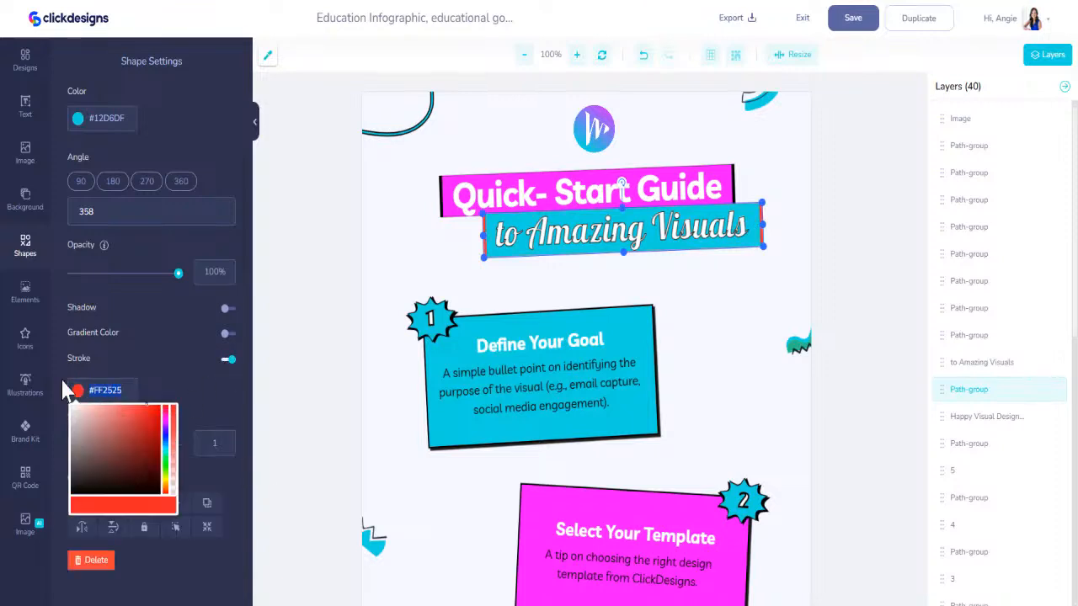
text(000000)
click(302, 367)
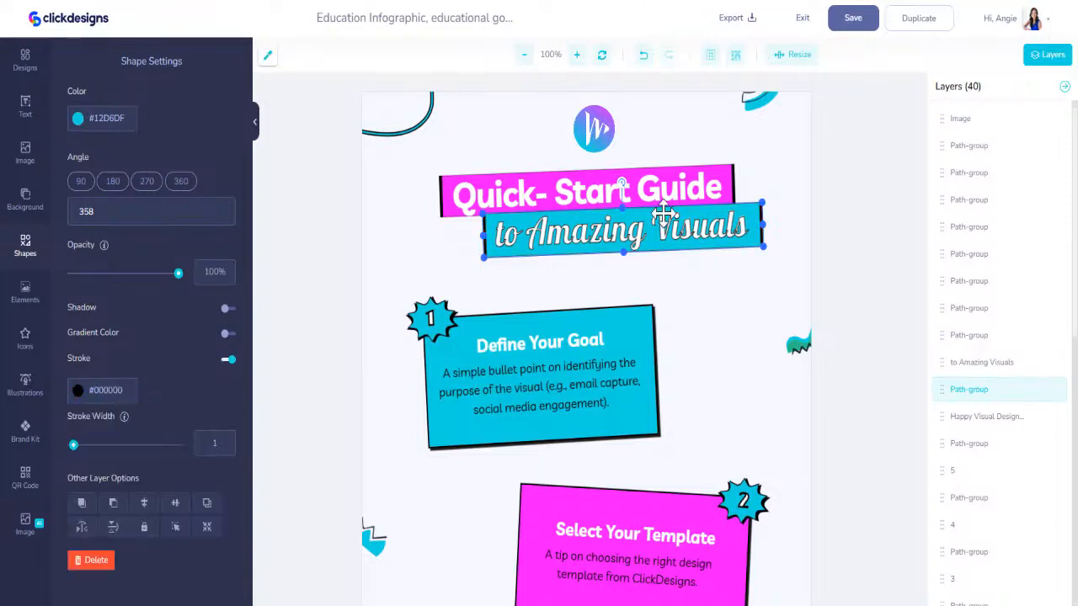
click(762, 323)
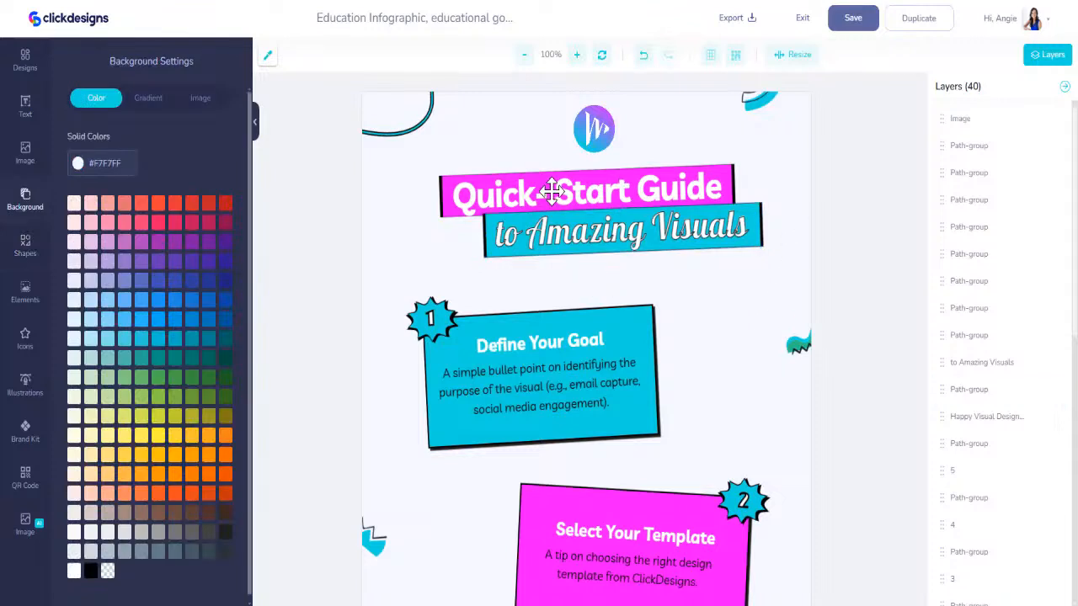
- Remove the stroke from the "to Amazing Visuals" text and save the design
click(563, 237)
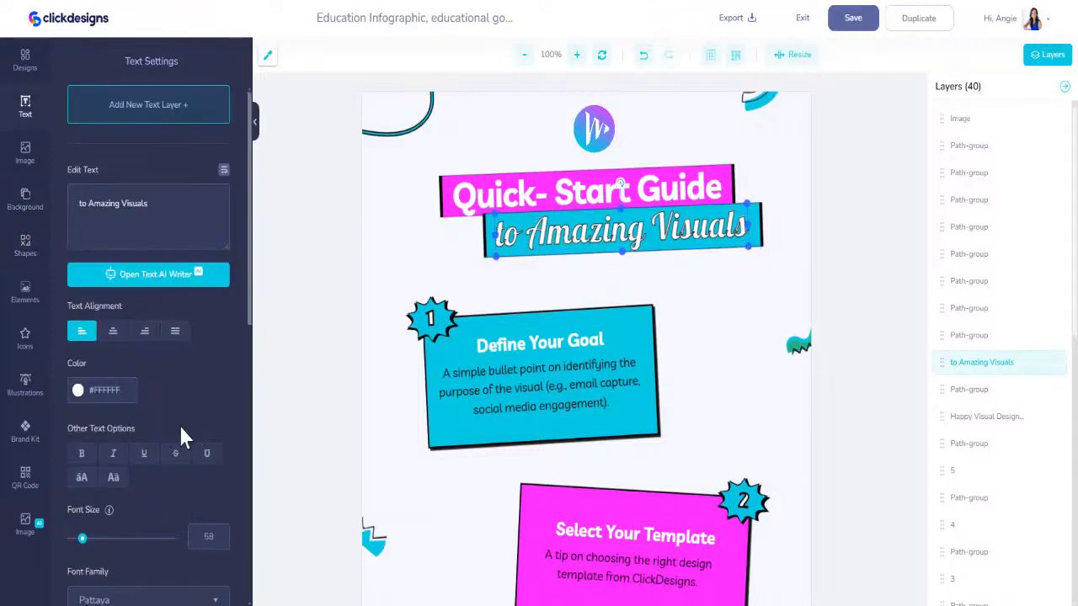
scroll(109, 488, down, 4)
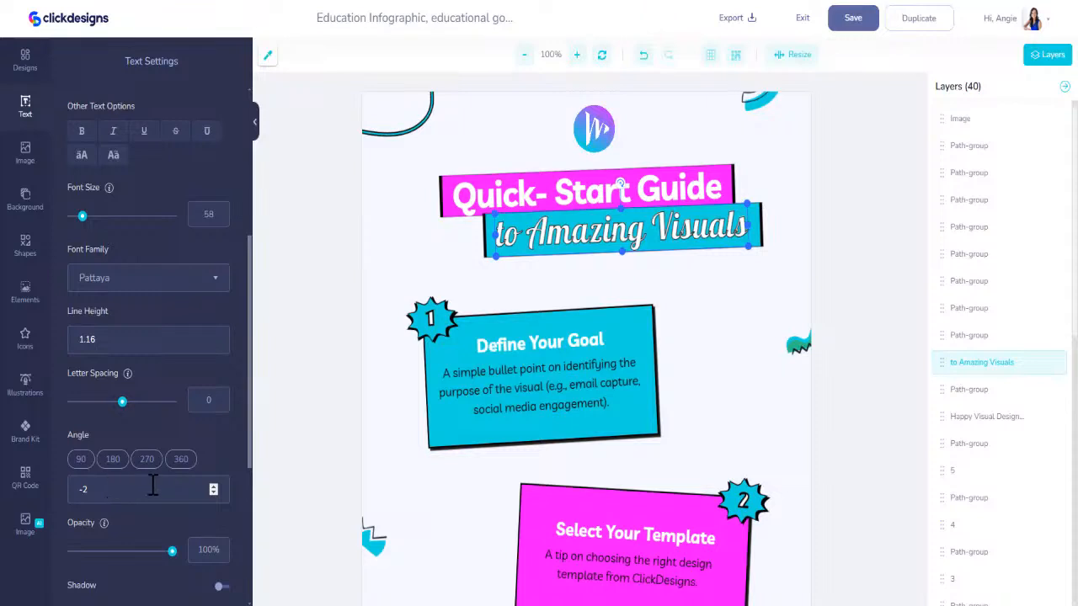
scroll(165, 502, down, 4)
click(223, 535)
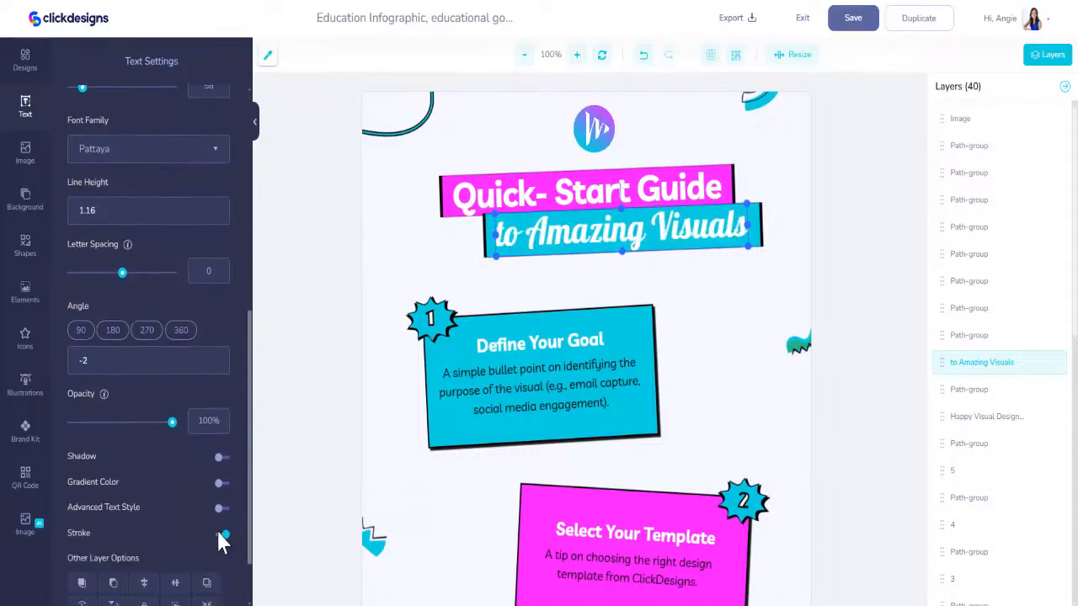
click(740, 367)
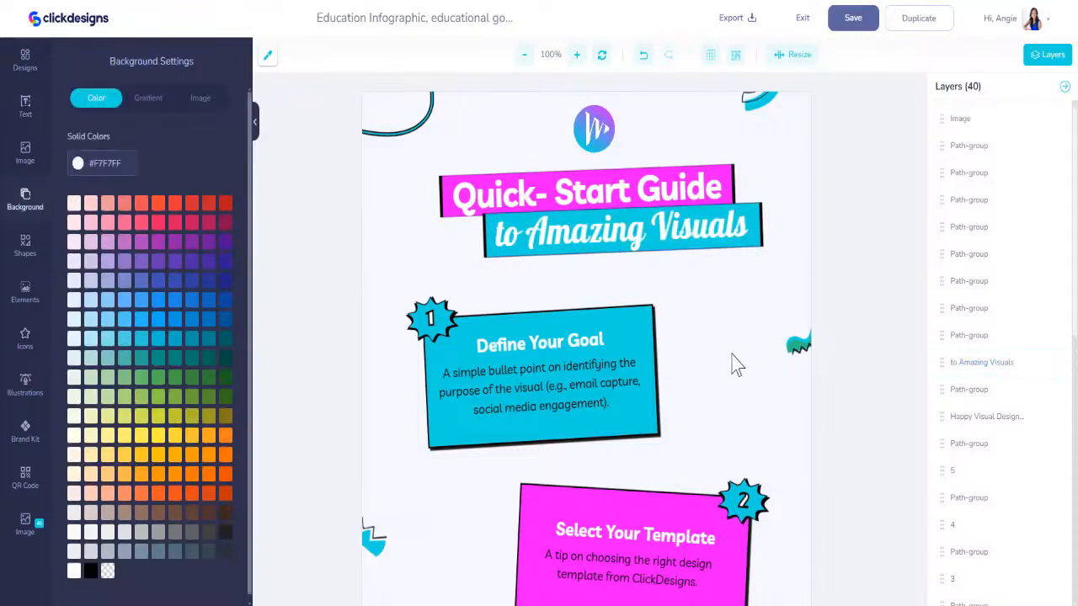
click(837, 32)
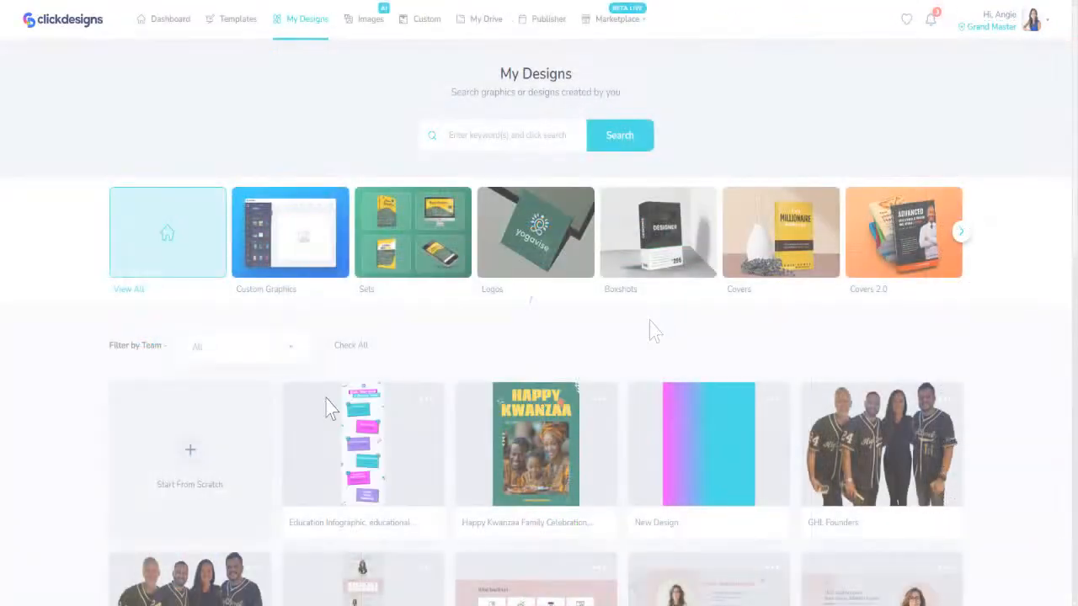
- Open the Cheatsheets templates in the Sheets category of the template library and browse the available designs
mouse_move(393, 455)
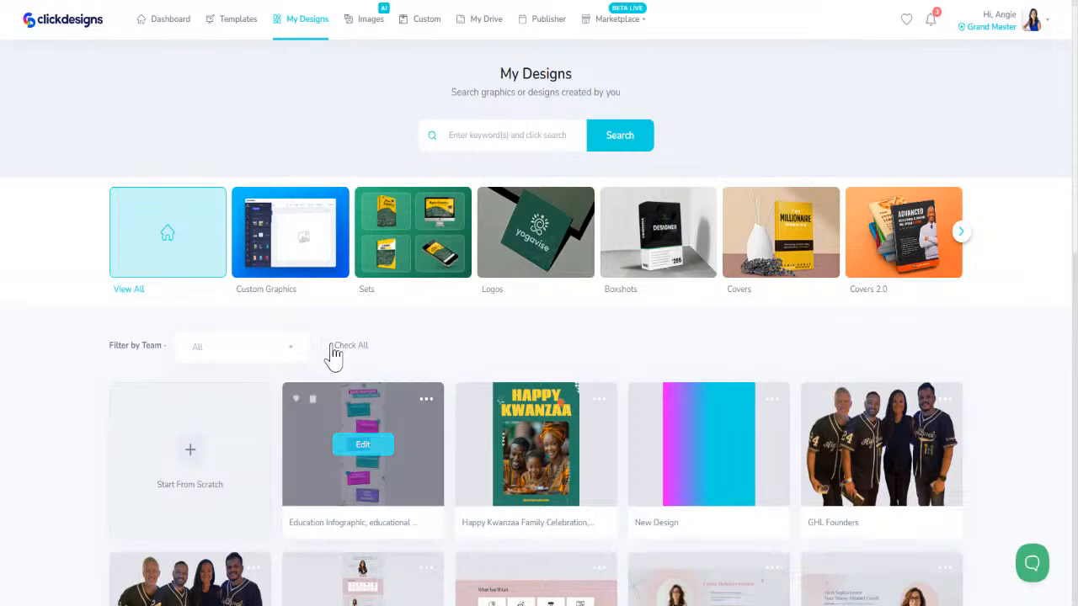
click(226, 22)
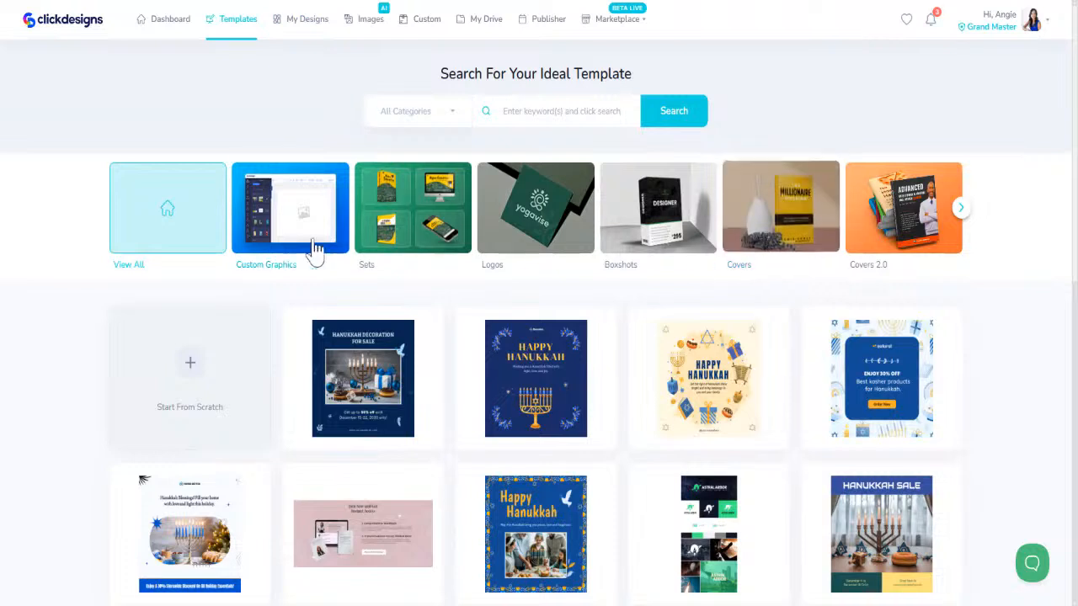
click(961, 207)
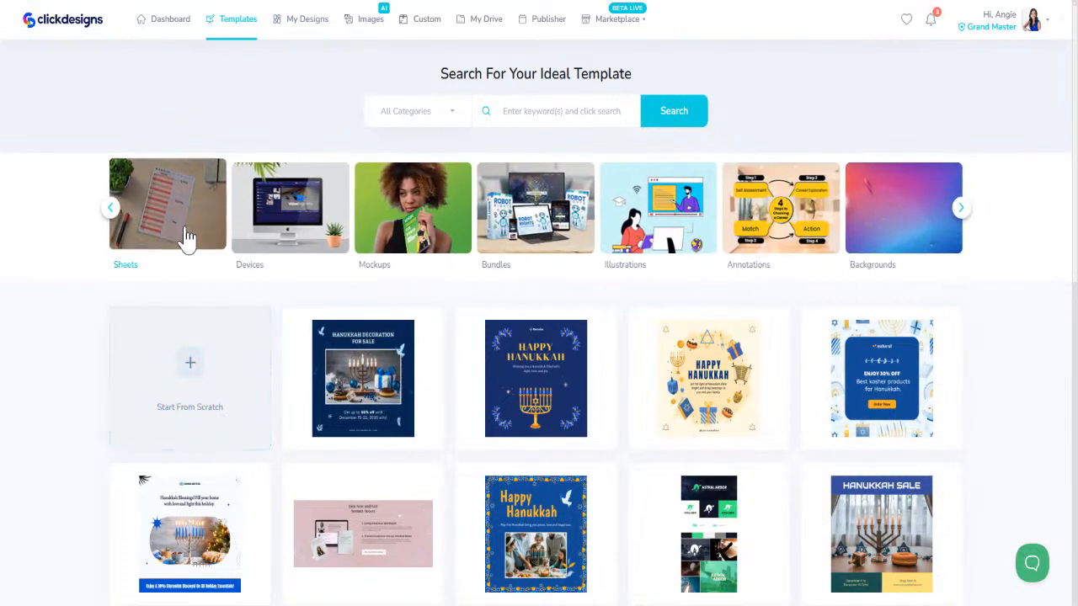
click(187, 239)
click(595, 307)
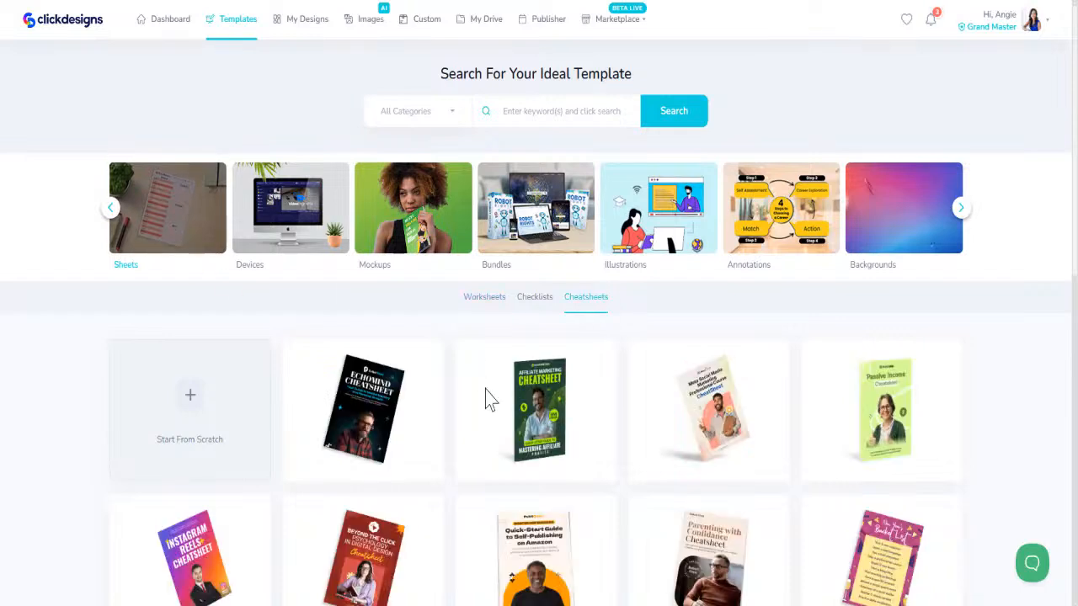
scroll(491, 400, down, 3)
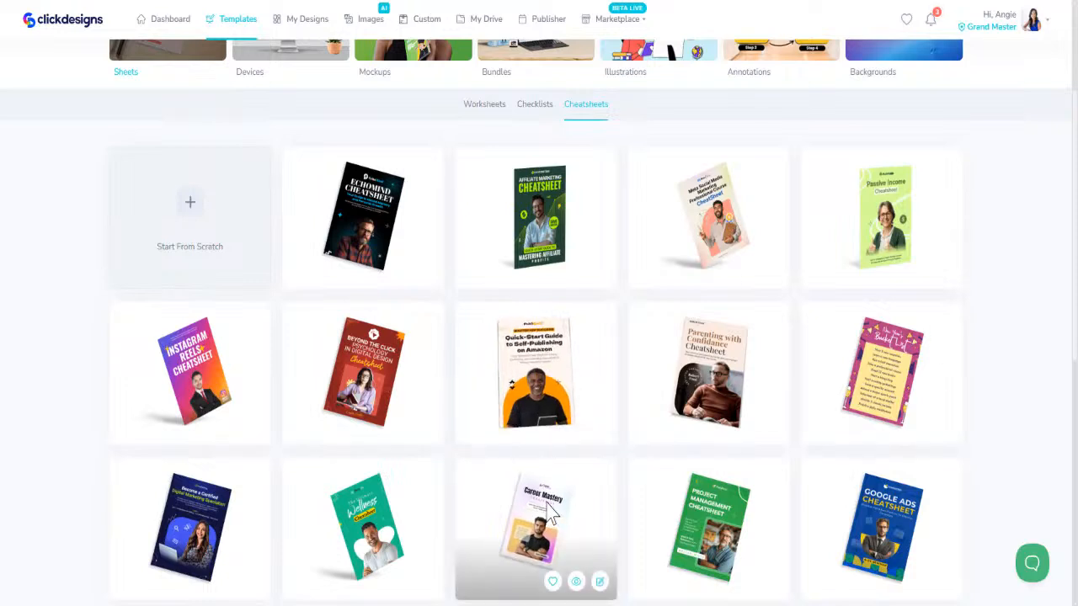
scroll(550, 516, down, 1)
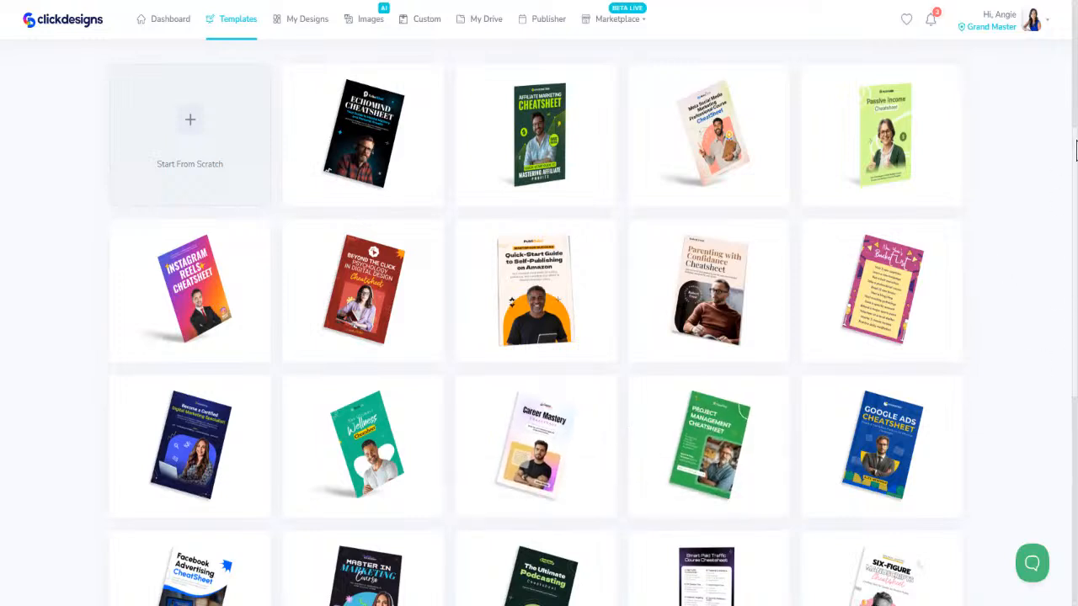
- Open the Six-Figure Manuscripts Cheatsheet template and load its cover artwork for editing
scroll(706, 215, down, 5)
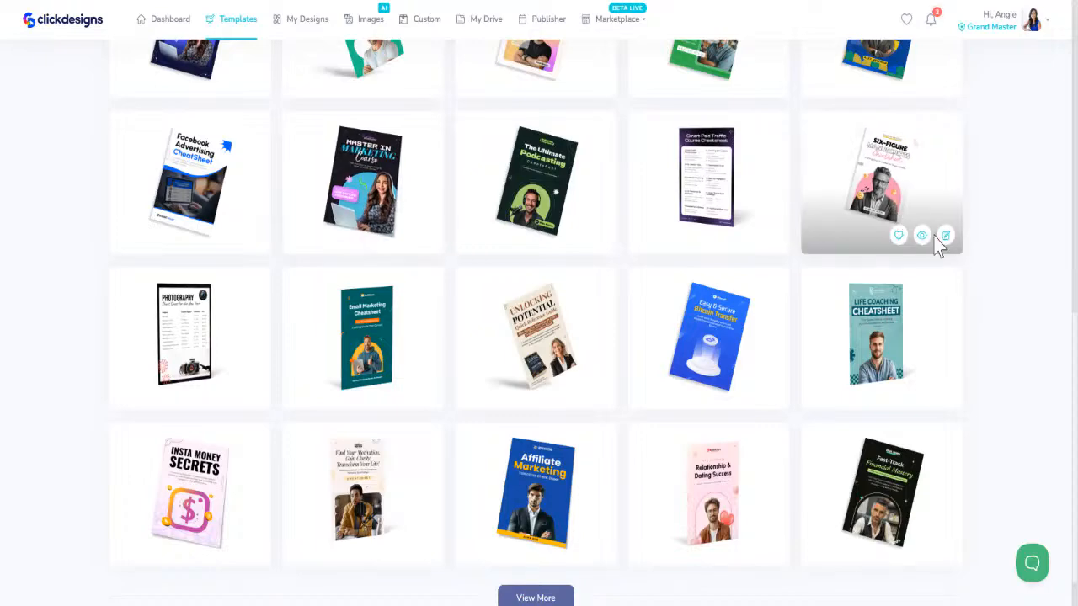
click(945, 237)
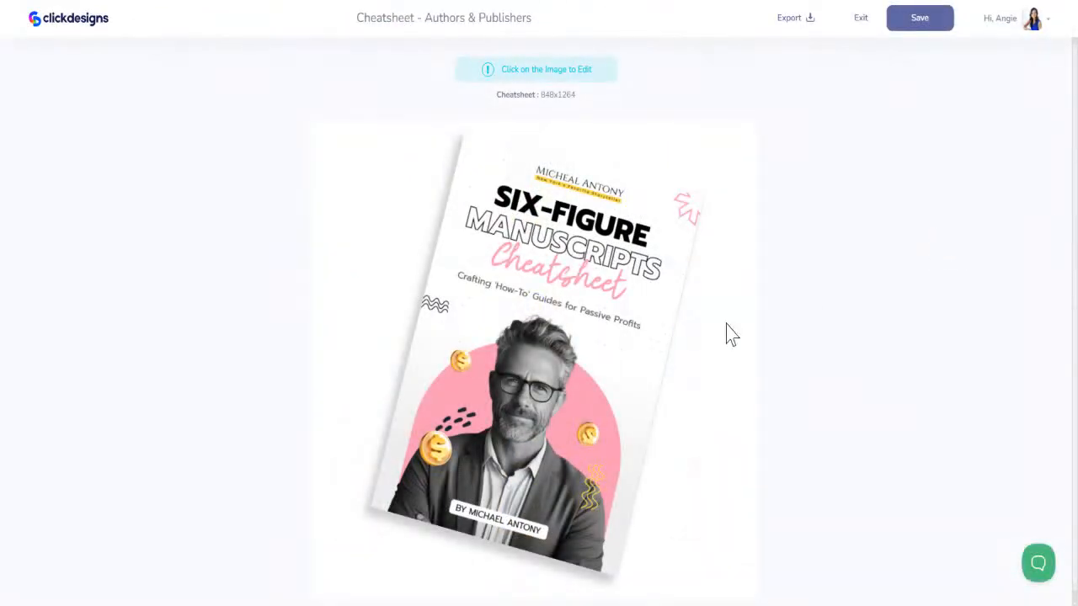
click(621, 212)
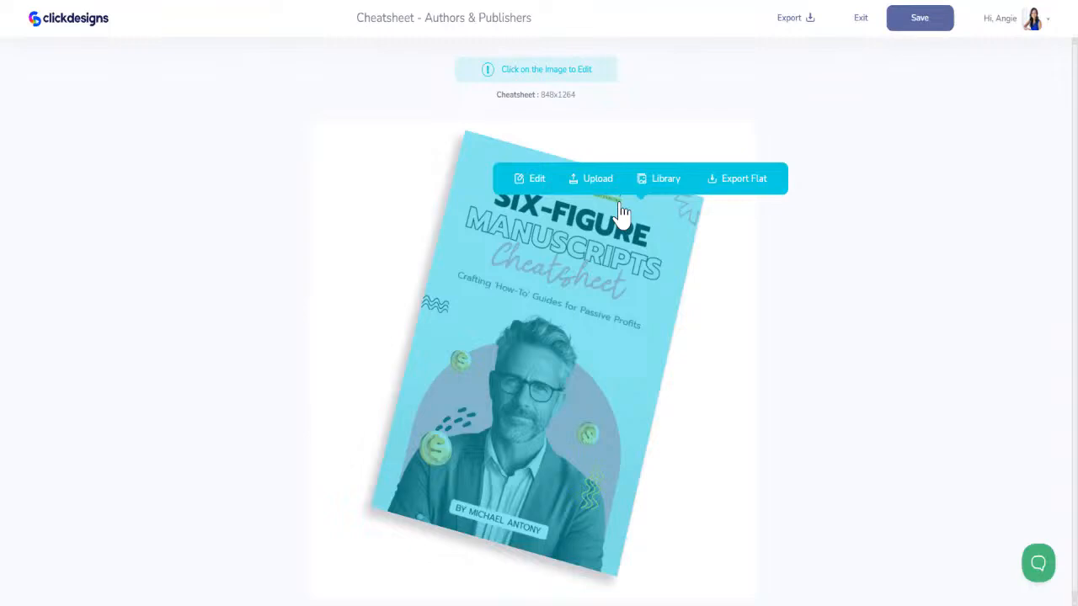
click(535, 180)
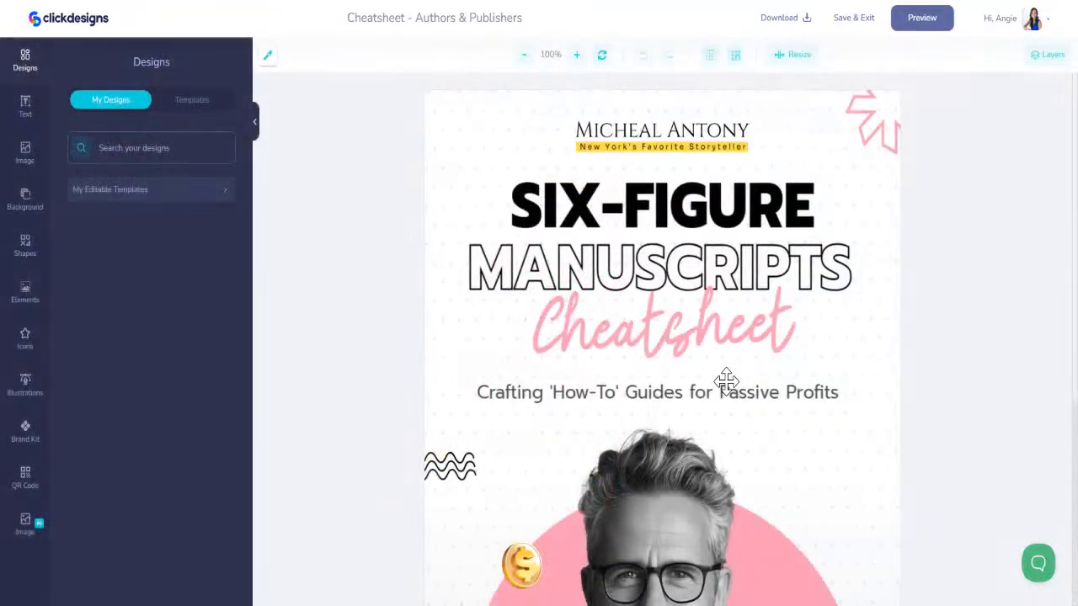
- Shift the man's photo to reach the pink arch, apply a linear gradient from #EE1557 to #0036E7 to the arch, and reposition the photo
scroll(726, 381, down, 4)
click(786, 264)
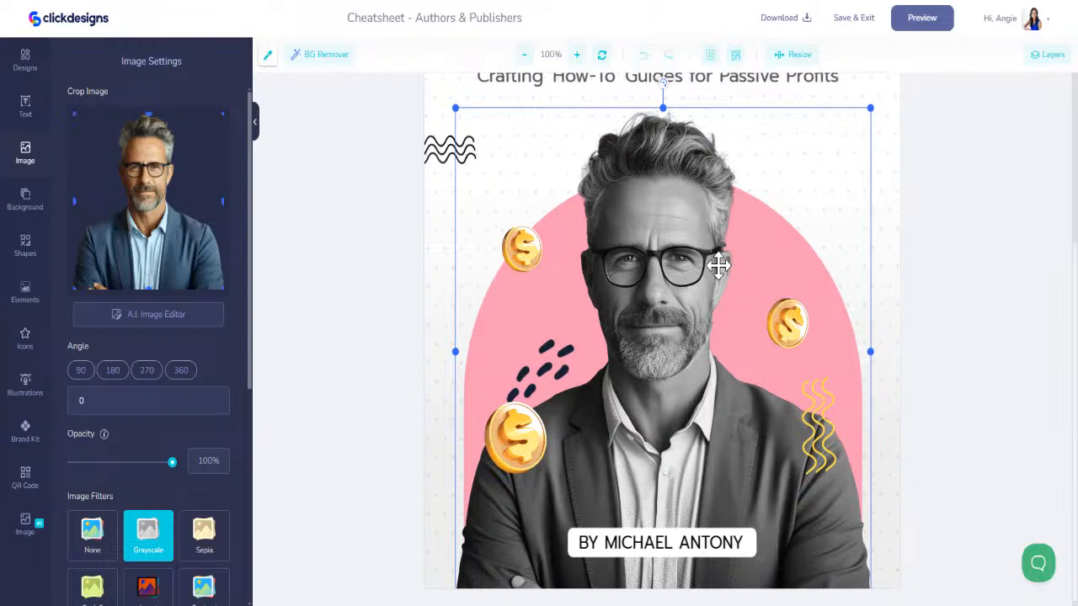
drag(707, 263, 673, 259)
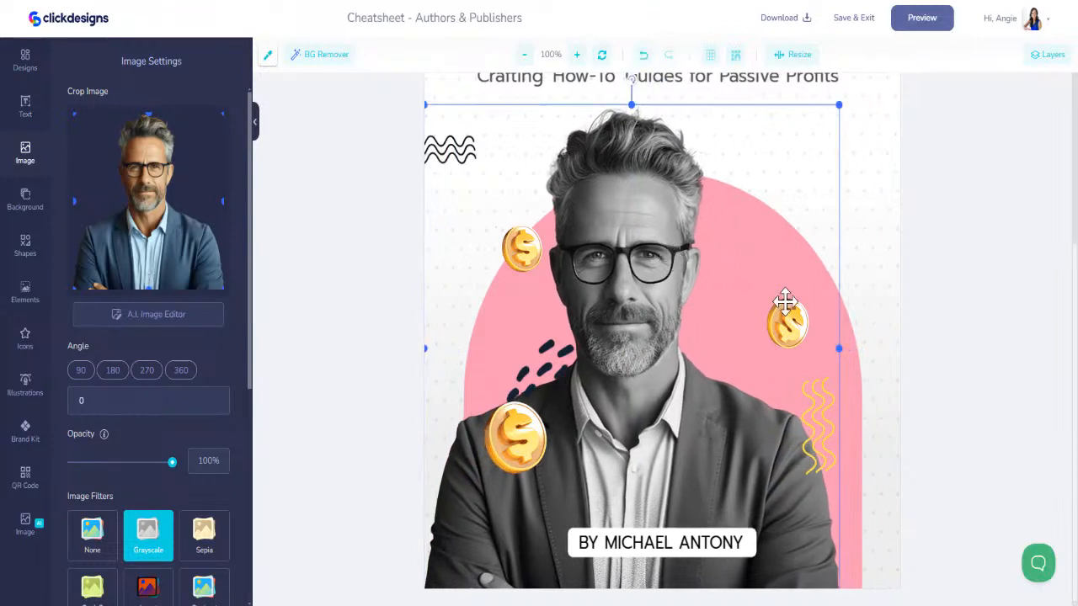
click(852, 362)
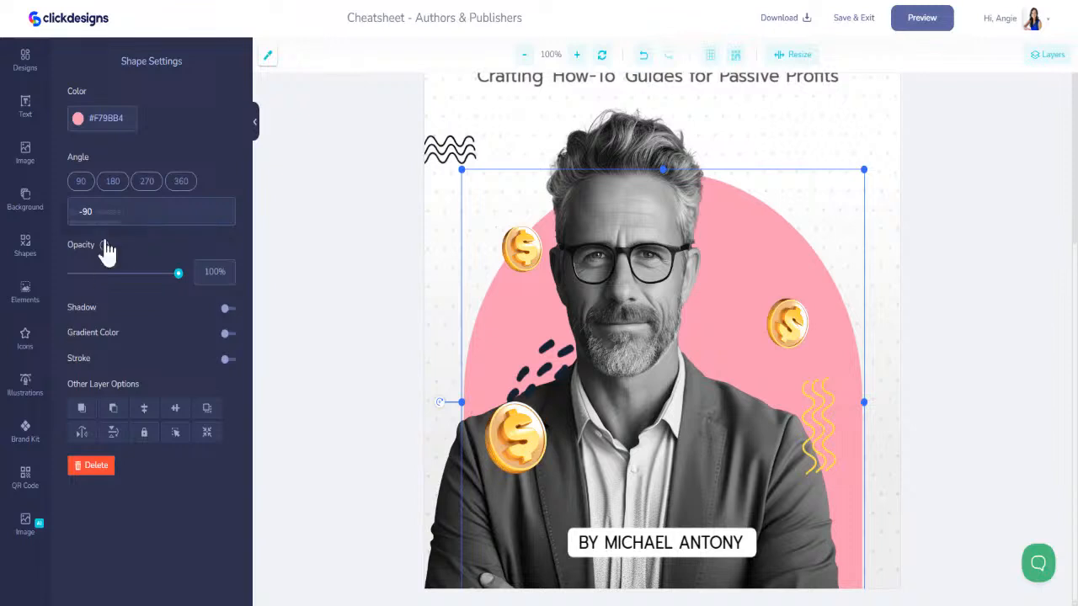
click(226, 334)
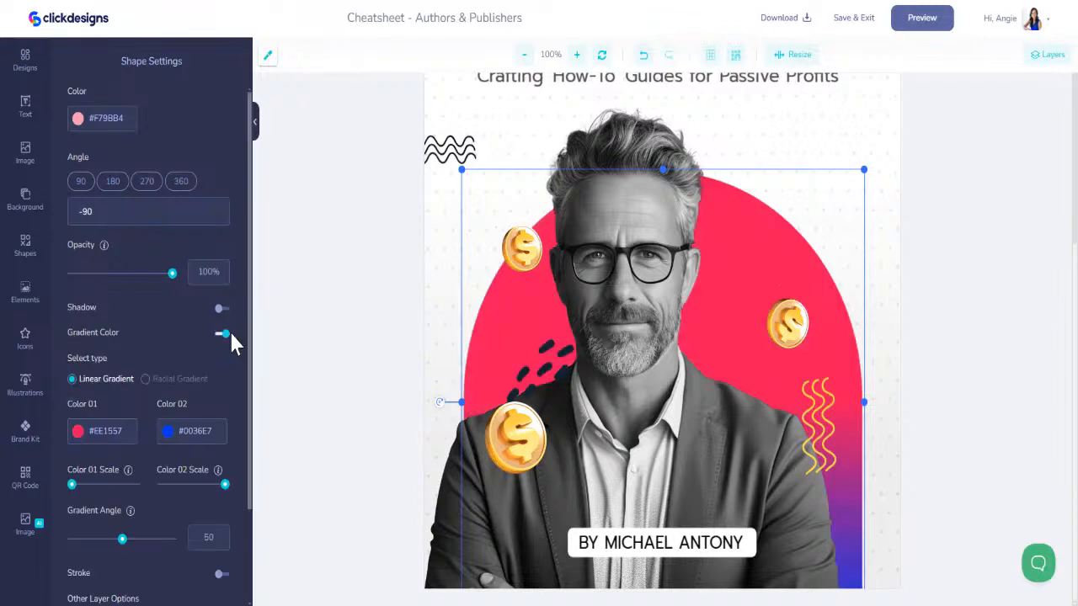
drag(692, 406, 718, 409)
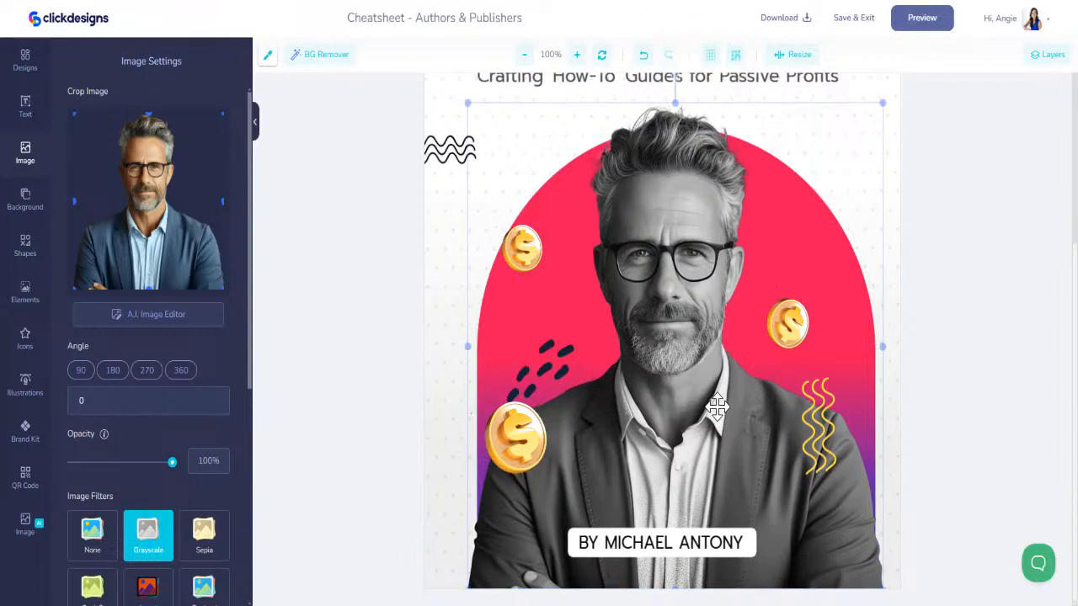
- Replace the man's photo with the uploaded photo of the woman in the black dress and place it over the arch
click(643, 541)
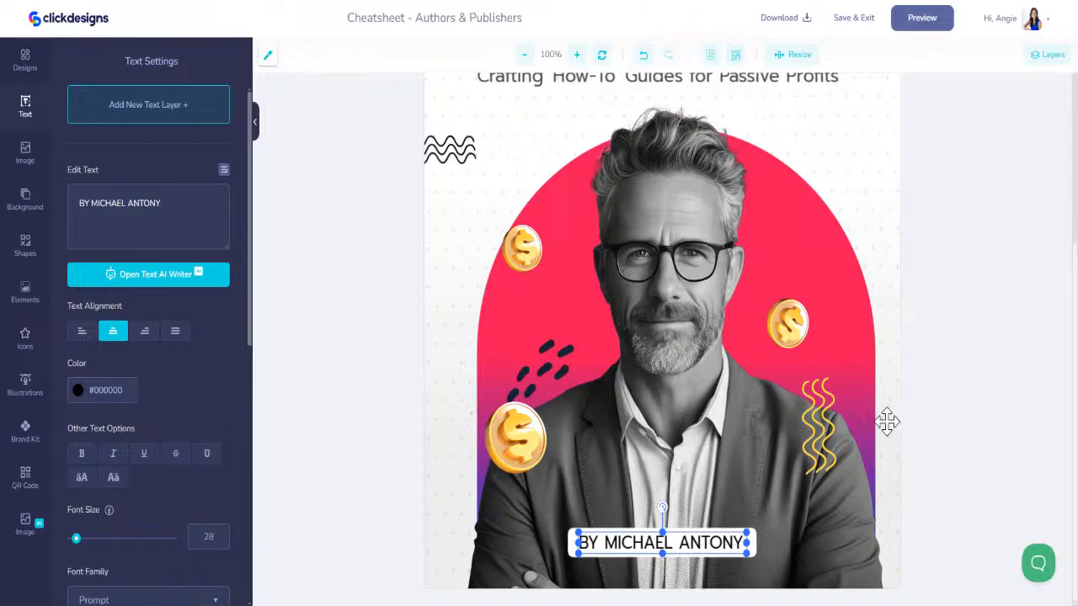
click(694, 308)
key(Delete)
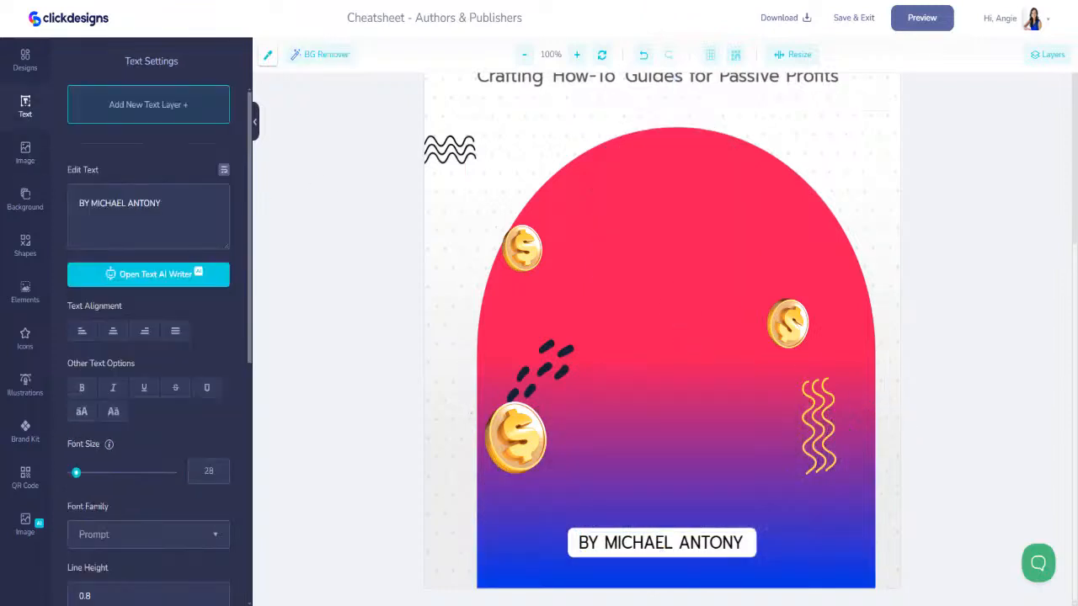
click(26, 156)
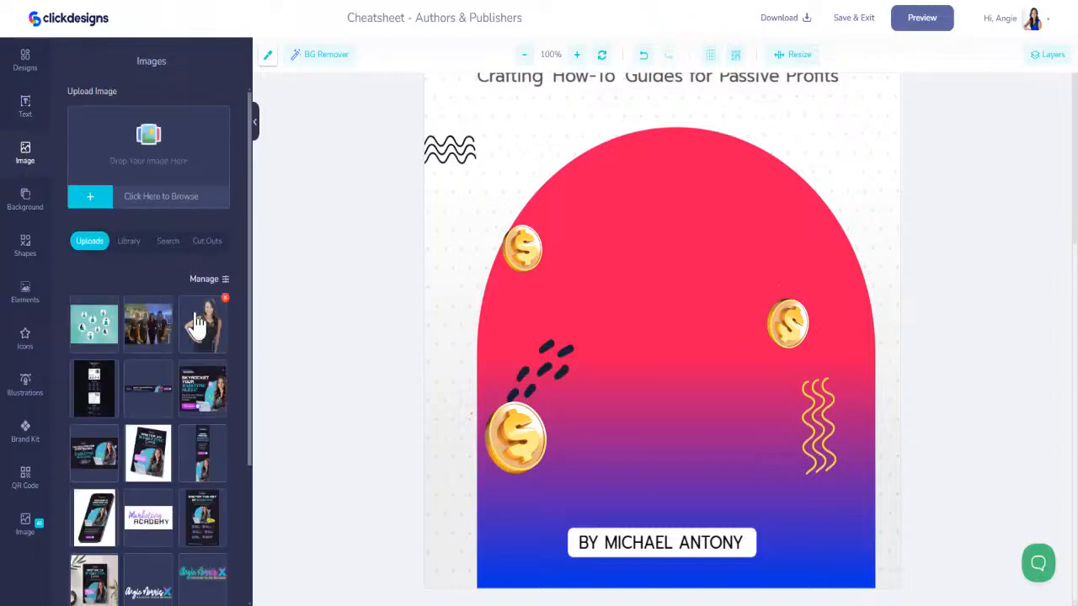
click(202, 326)
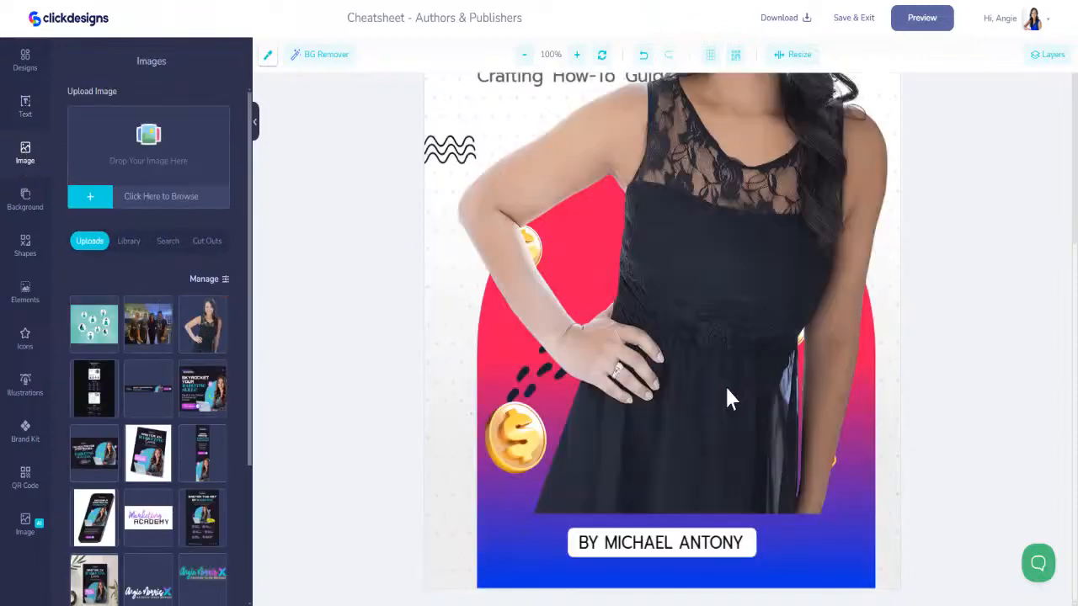
drag(730, 279, 676, 478)
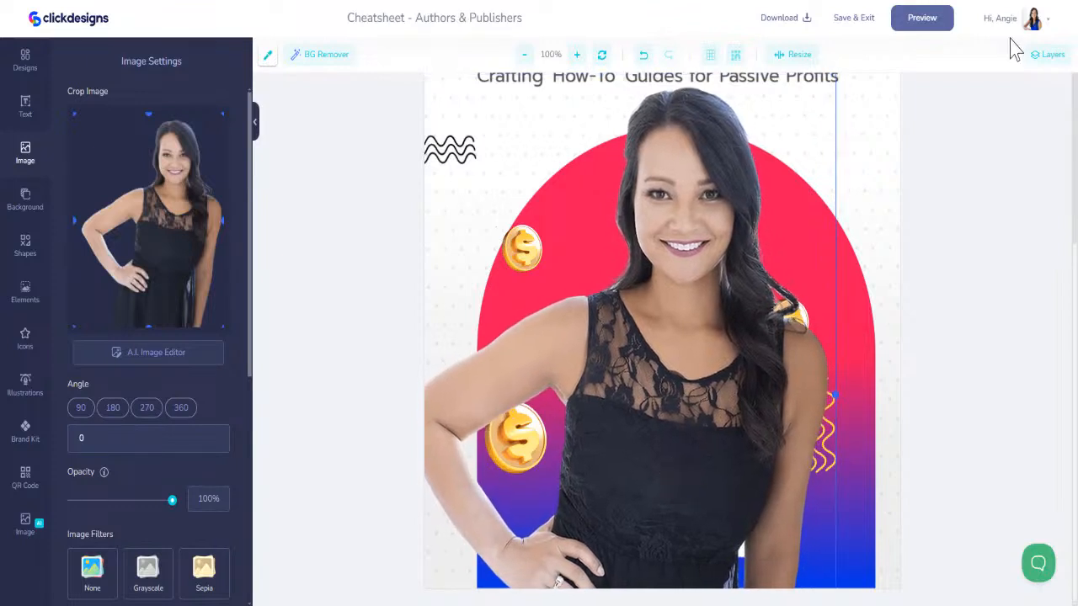
- Send the woman's photo layer below the coins, the author name banner and the subtitle, and nudge the photo slightly
click(1046, 54)
drag(944, 123, 941, 345)
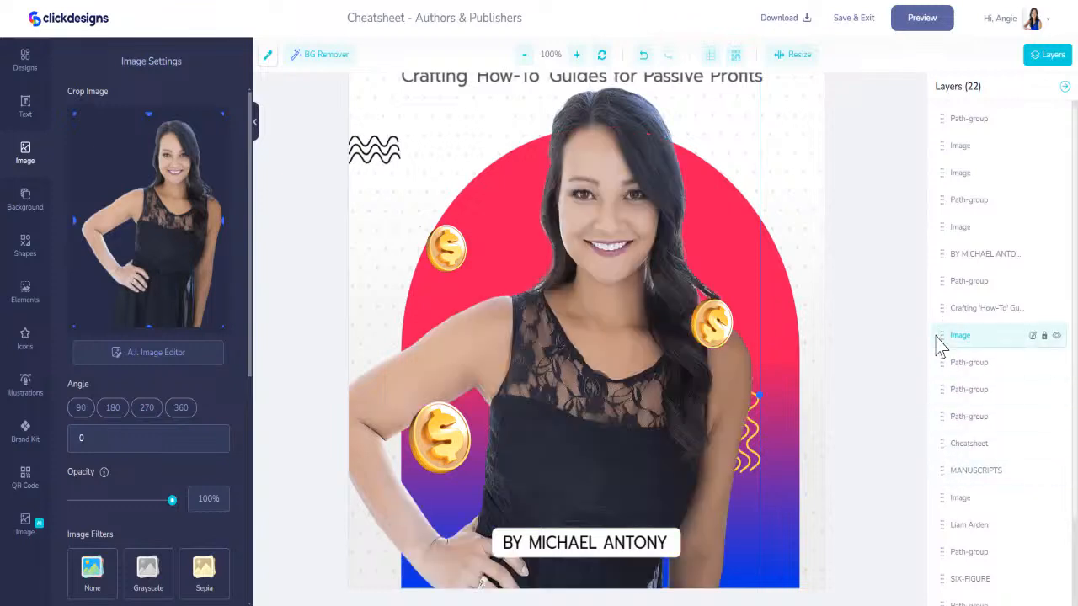
drag(664, 380, 674, 376)
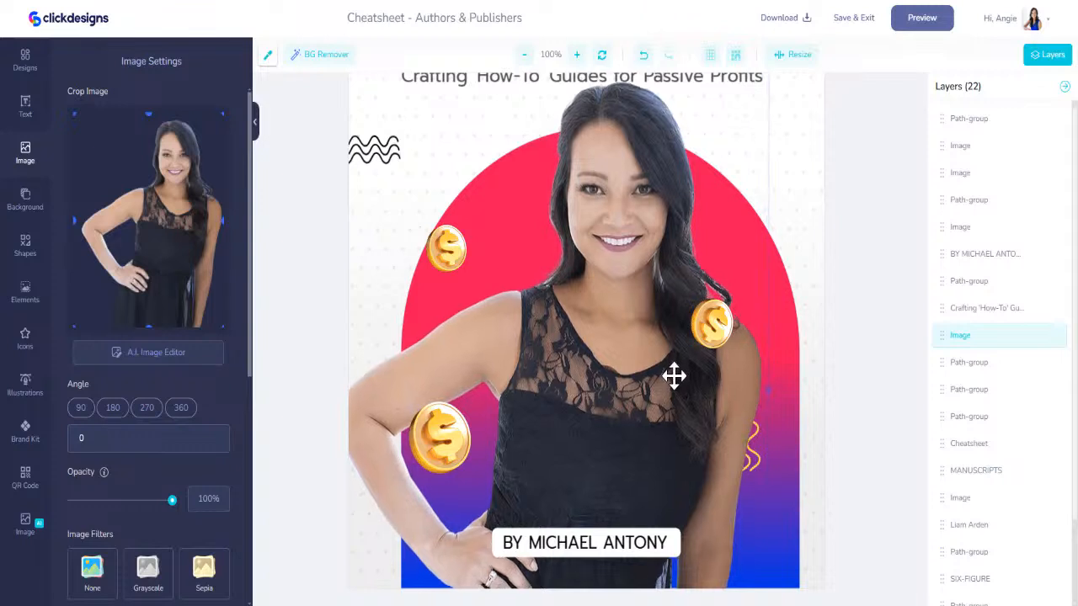
- Send the woman's photo below the black dashes and yellow wavy lines, and send the gradient arch layer behind the photo
drag(943, 334, 948, 421)
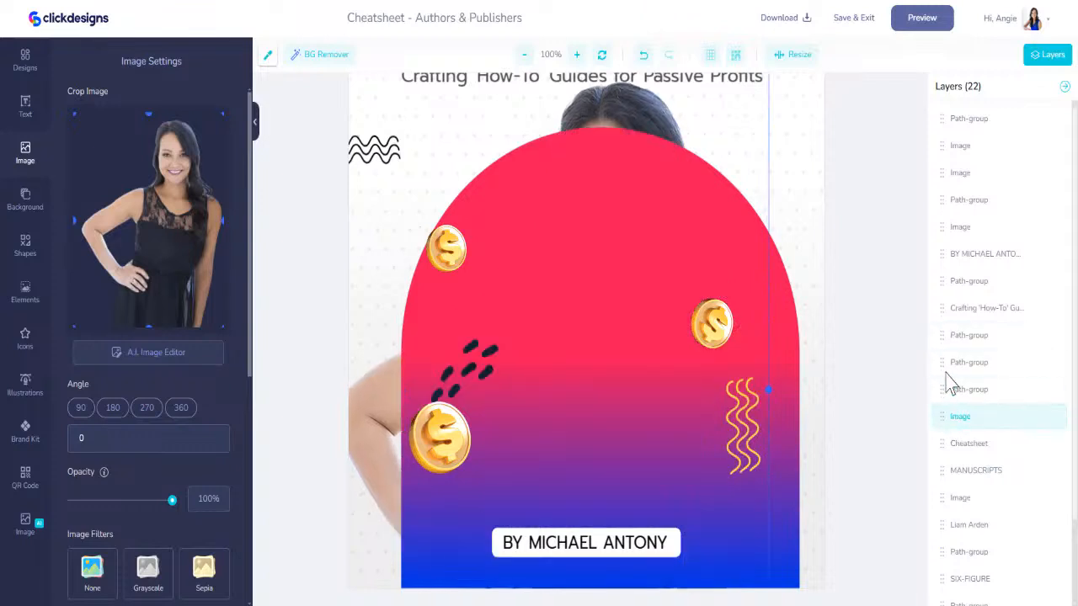
click(1061, 347)
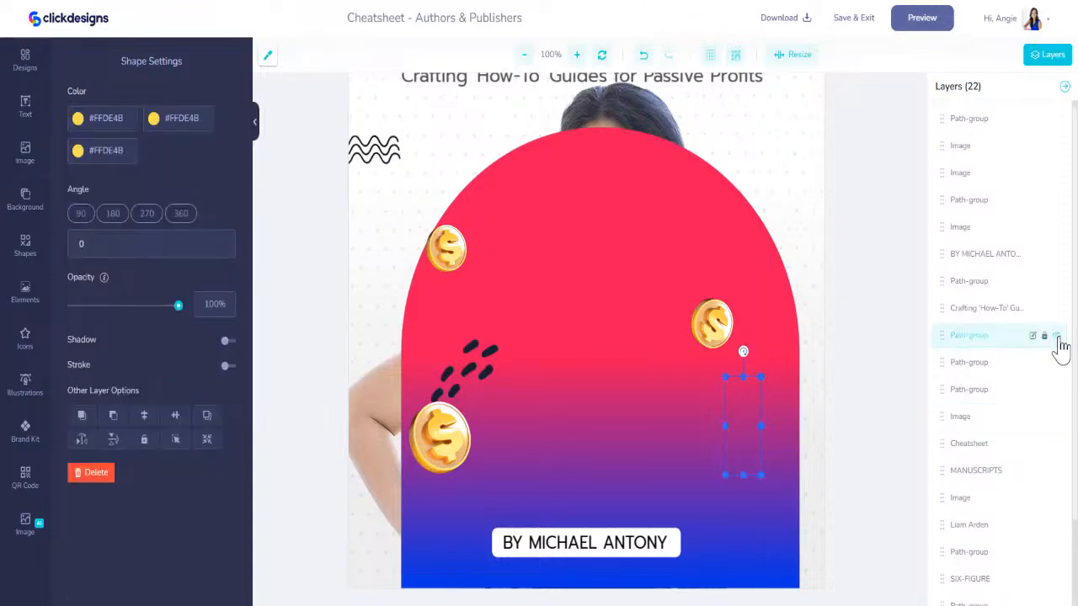
click(1058, 337)
click(1054, 373)
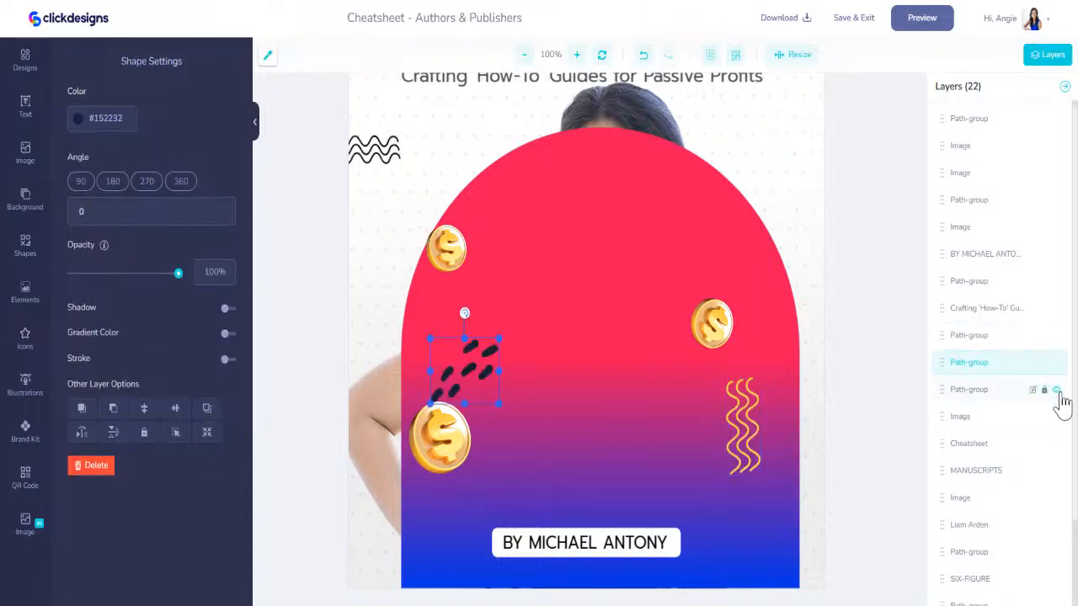
click(1054, 391)
drag(946, 385, 954, 568)
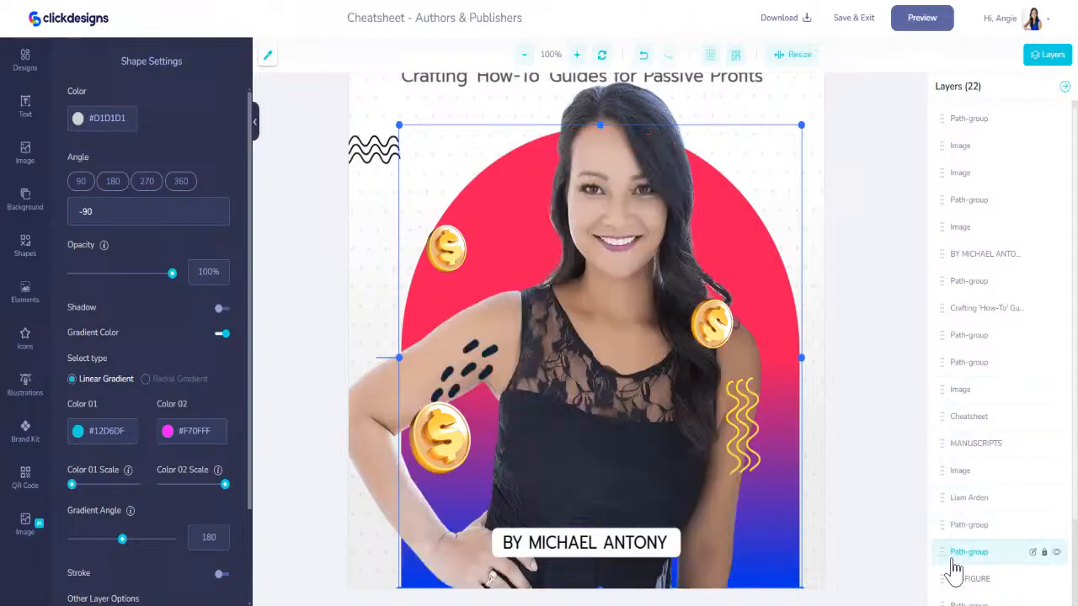
- Resize and reposition the woman's photo so her head and shoulders fit inside the gradient arch
click(657, 309)
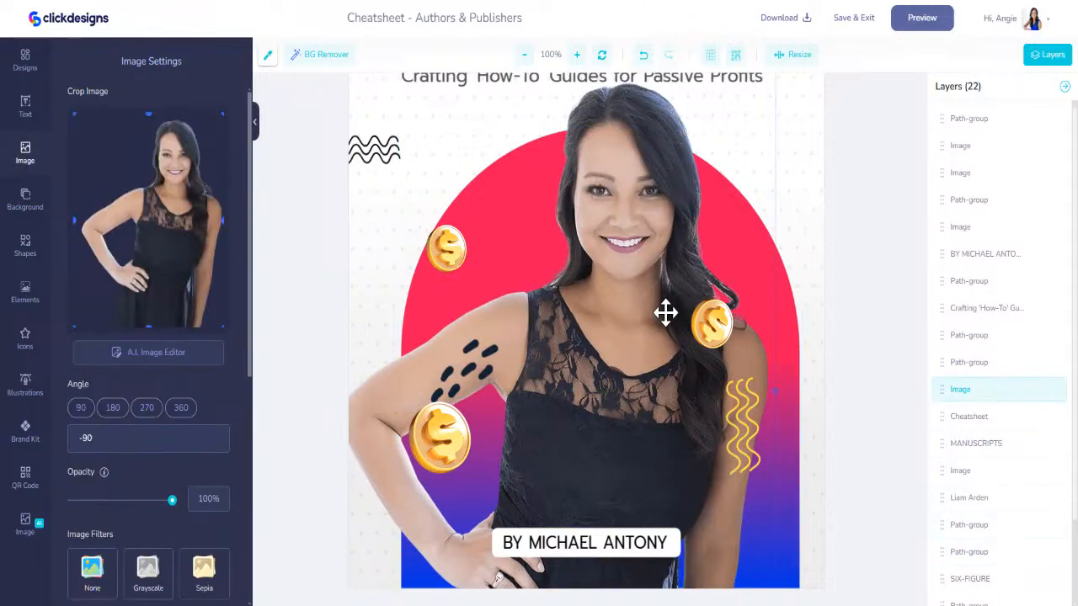
drag(667, 314, 665, 396)
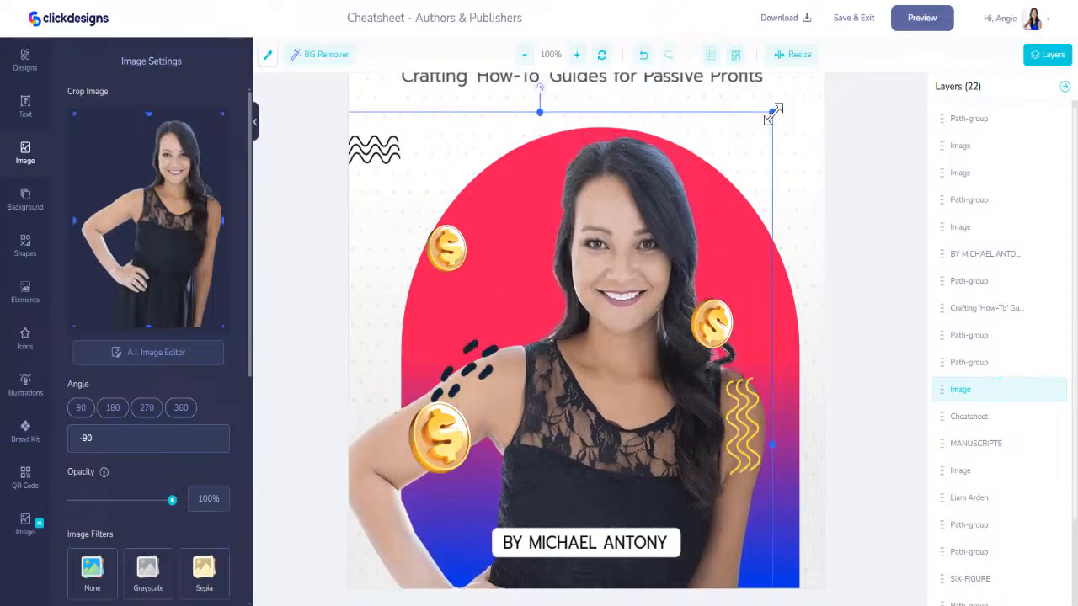
drag(773, 114, 838, 101)
drag(647, 187, 611, 224)
click(608, 545)
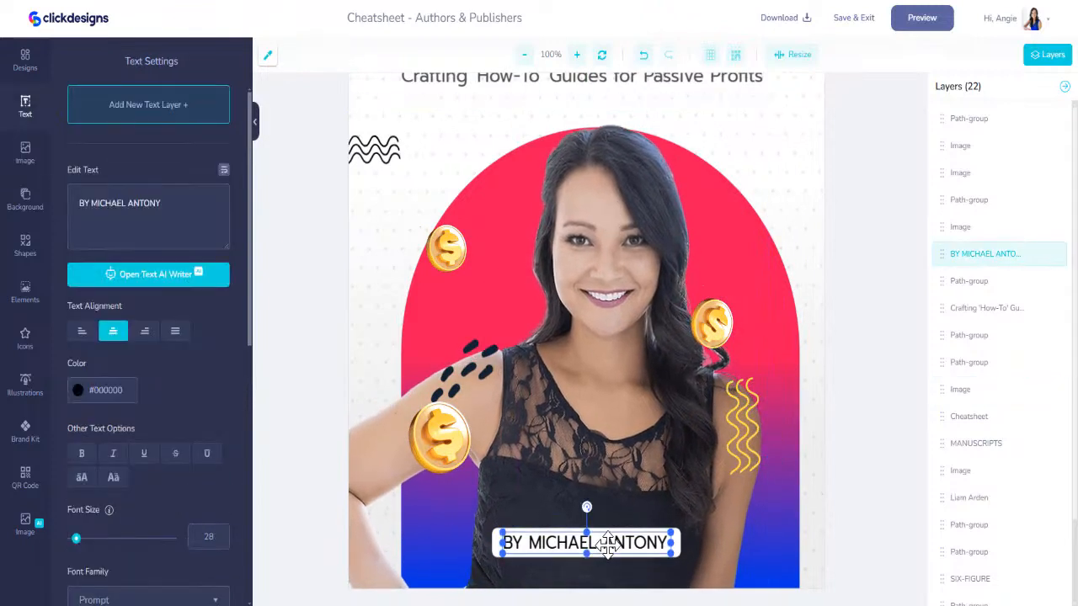
drag(639, 260, 719, 216)
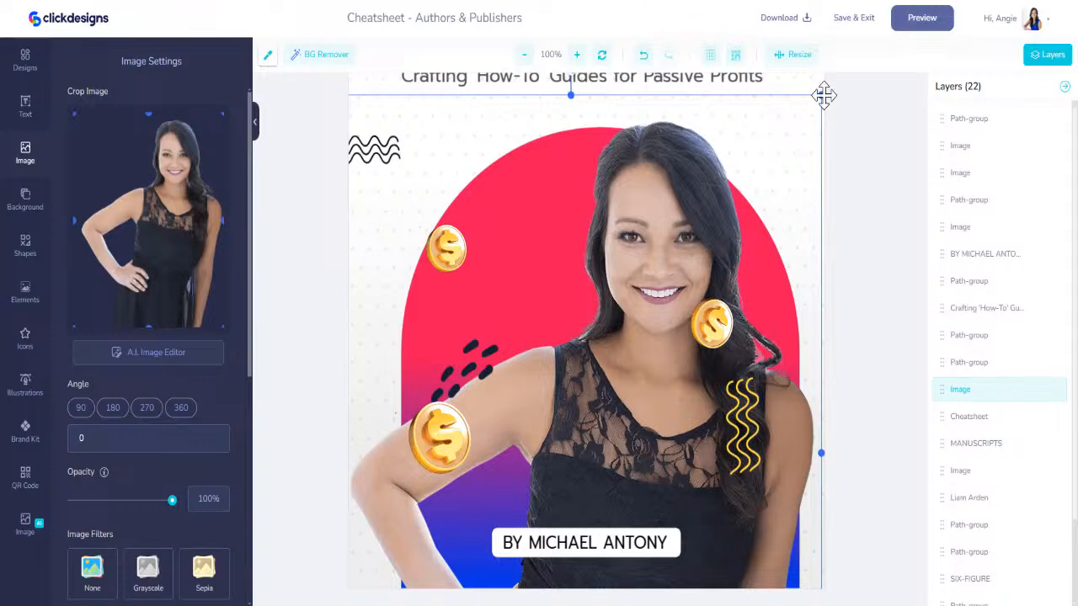
drag(823, 95, 750, 165)
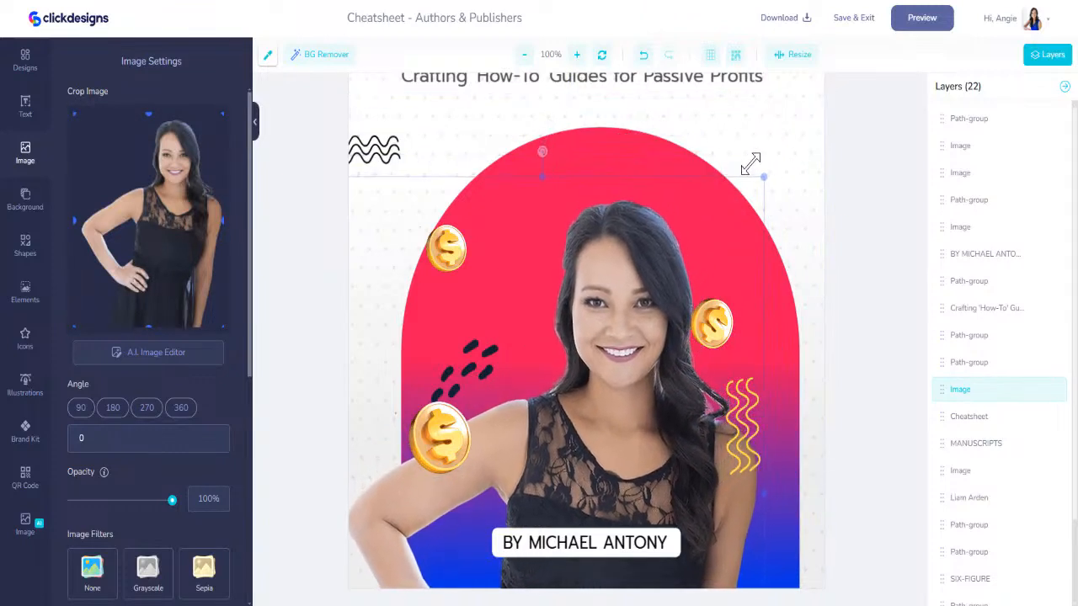
drag(649, 253, 668, 197)
click(600, 545)
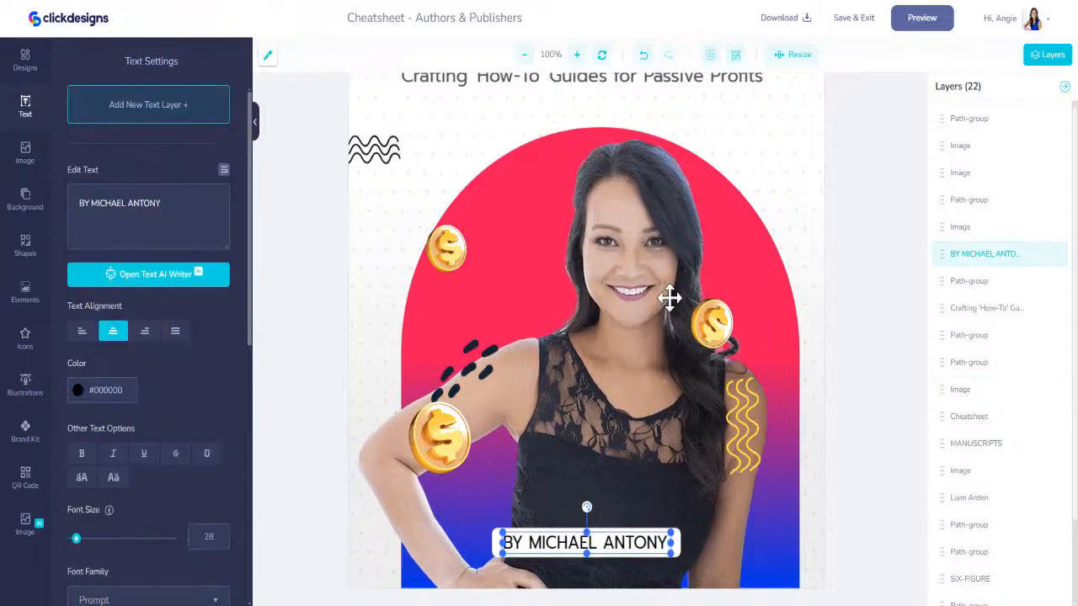
- Rotate the woman's photo to 357 degrees and shift it slightly to center it in the arch
click(665, 257)
mouse_move(554, 91)
mouse_down()
mouse_move(524, 89)
mouse_move(539, 89)
mouse_up()
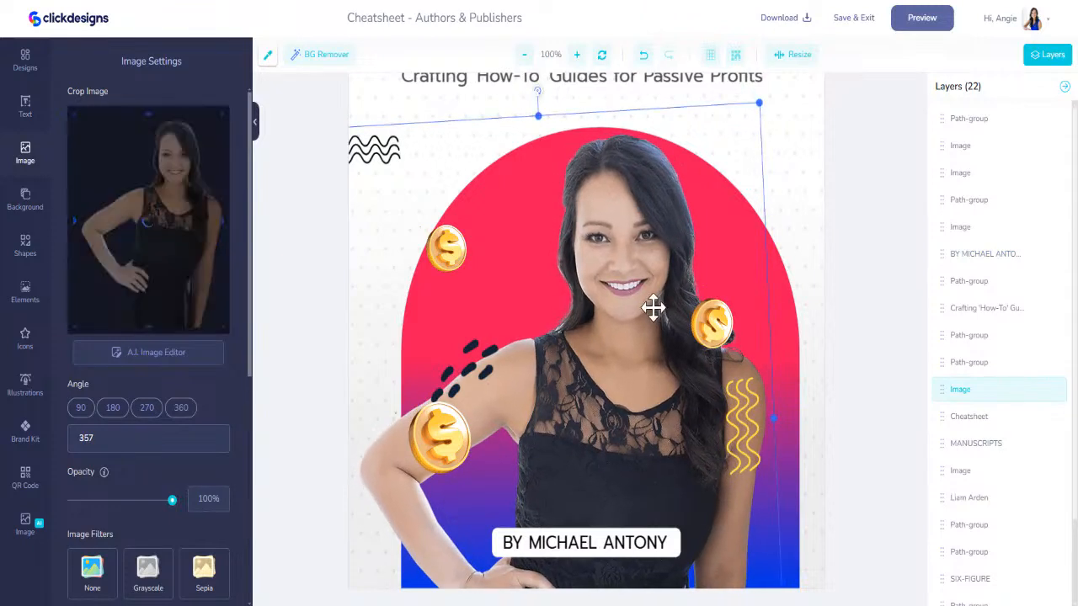
drag(650, 306, 648, 311)
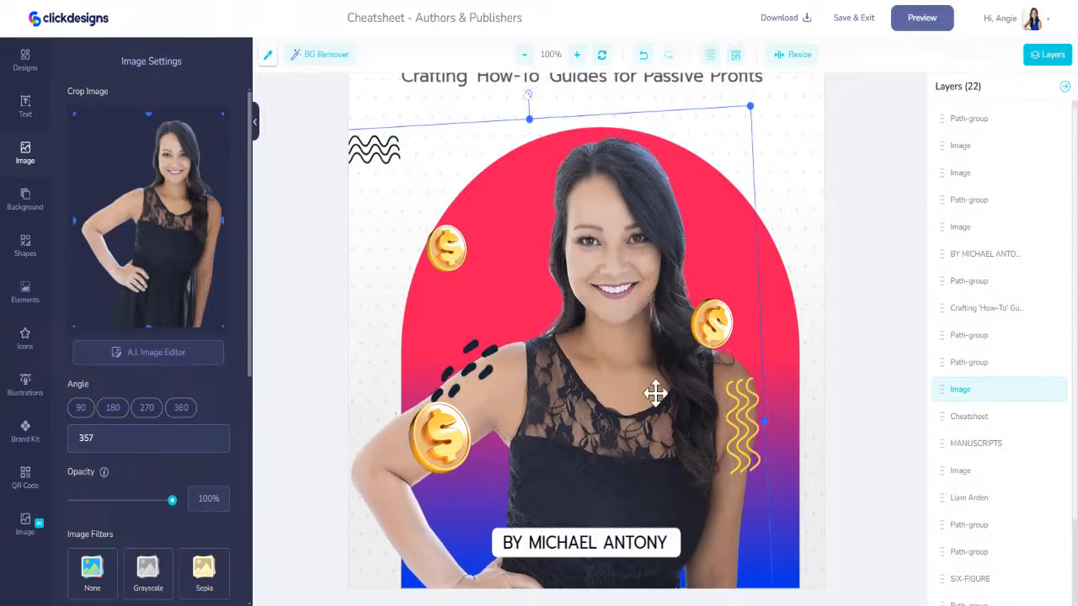
- Replace the author's name in the white banner with the new author's full name and enlarge the text to font size 36
click(630, 552)
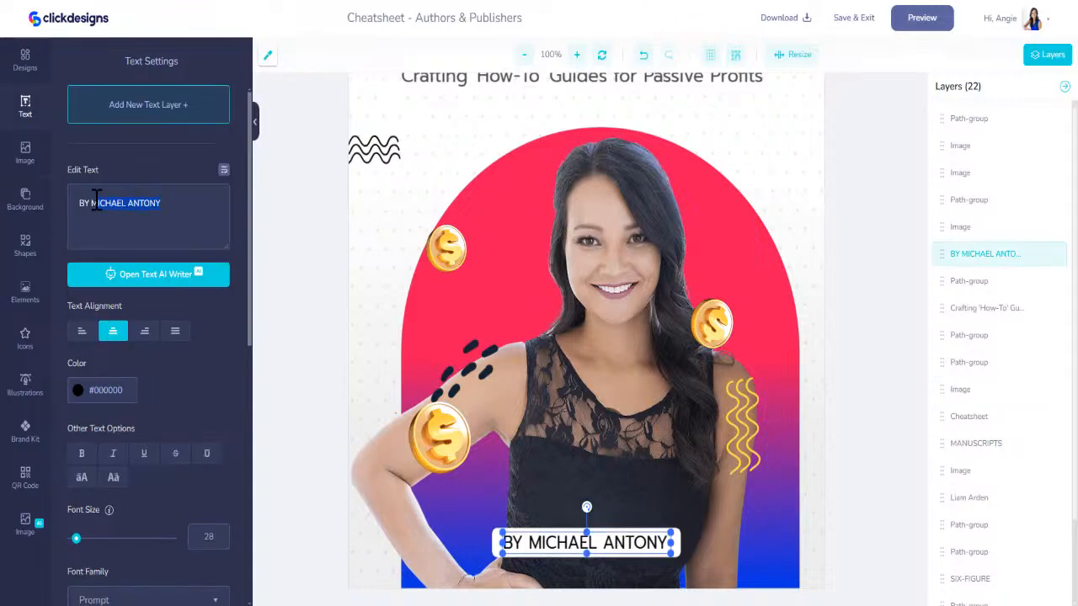
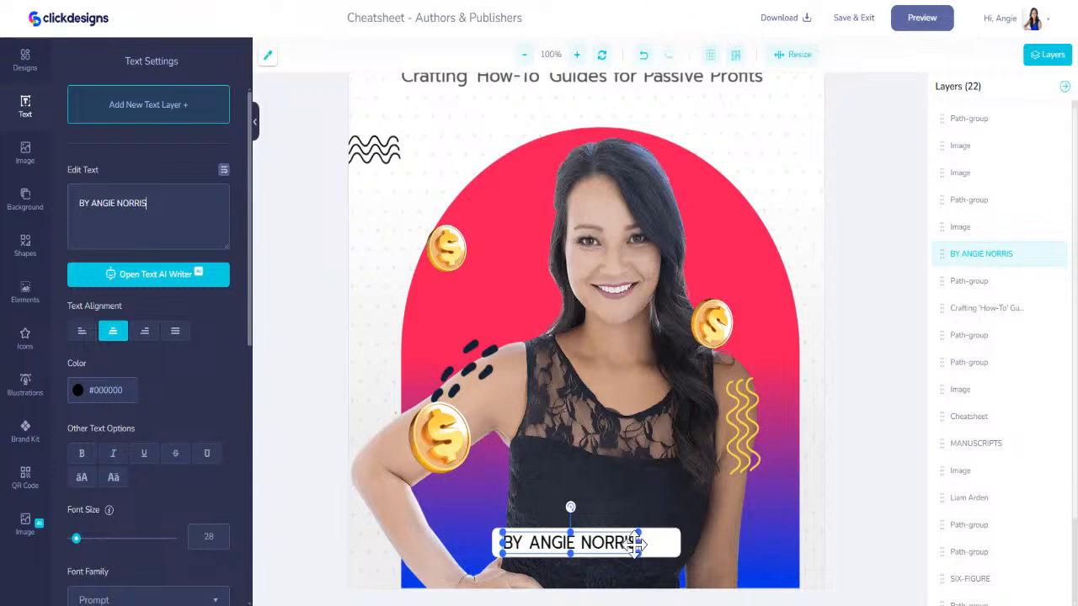
mouse_move(644, 542)
mouse_down()
mouse_move(681, 543)
mouse_move(643, 544)
mouse_up()
scroll(794, 412, up, 4)
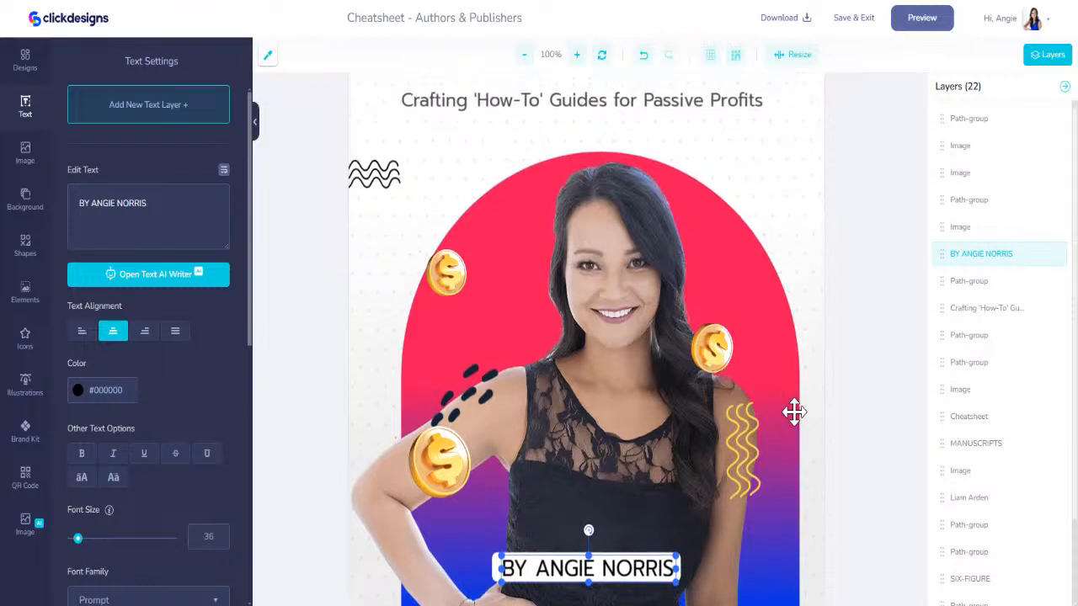
- Recolor the black dashes beside the woman's arm with the cyan color from the Driven To Profit brand kit
scroll(615, 416, down, 4)
click(477, 368)
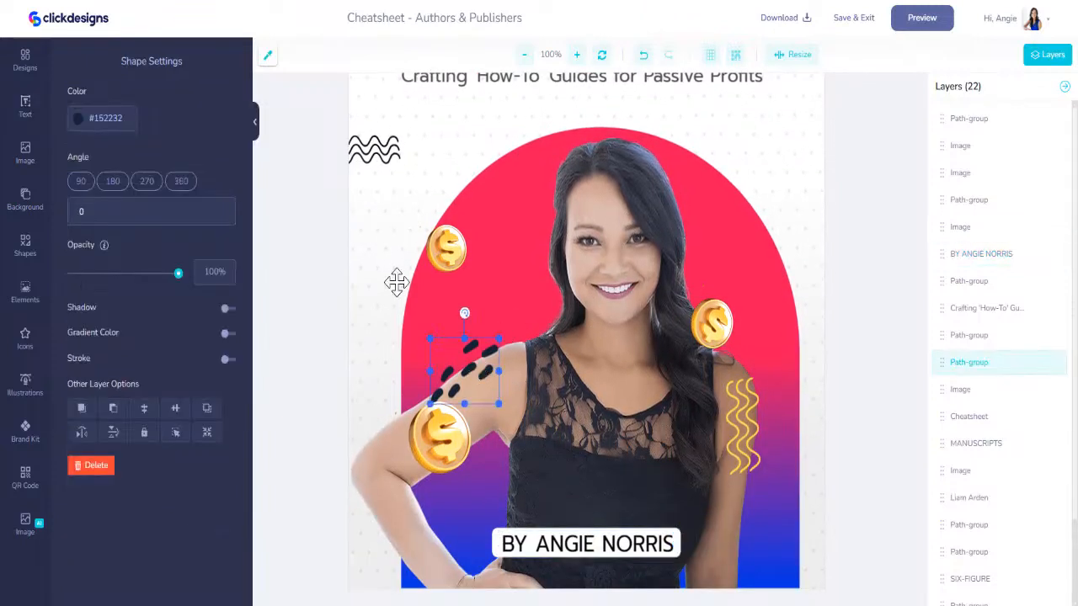
click(25, 431)
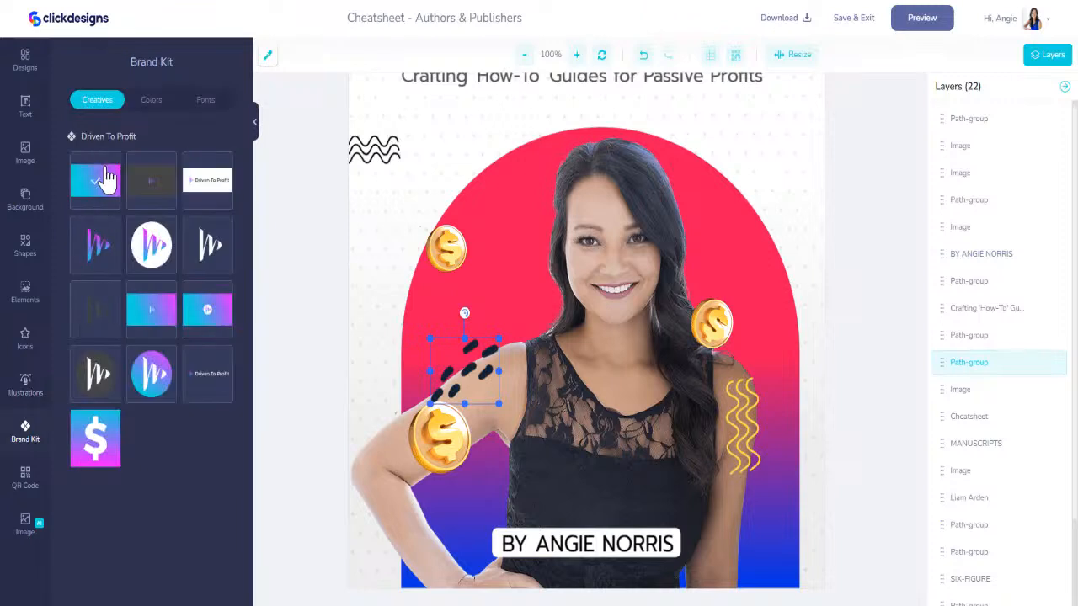
click(151, 100)
click(80, 180)
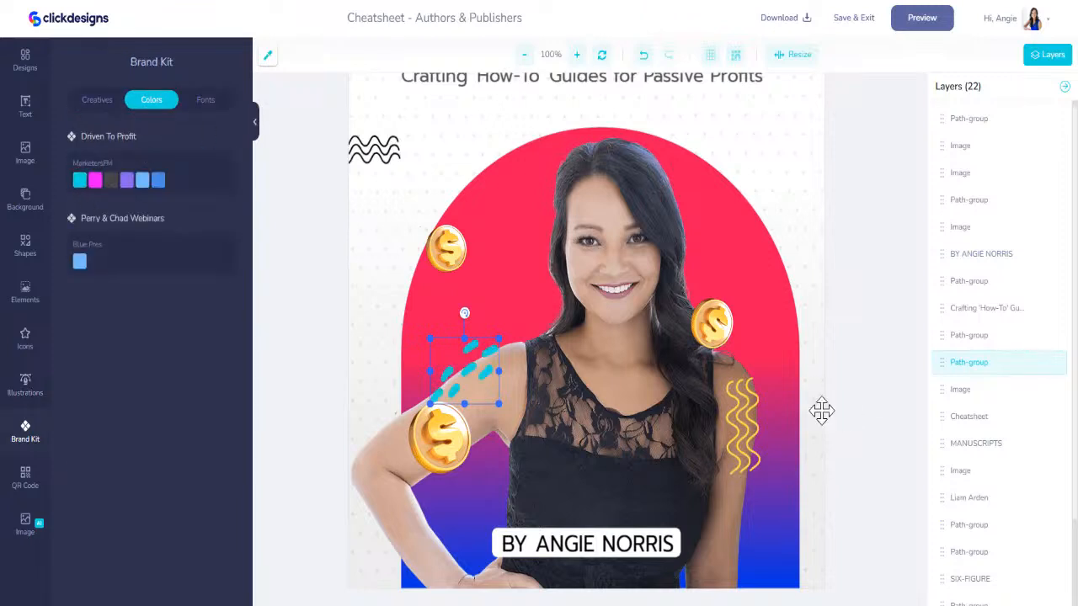
- Recolor the yellow wavy lines on the woman's arm with the cyan color from the Driven To Profit brand kit
click(745, 401)
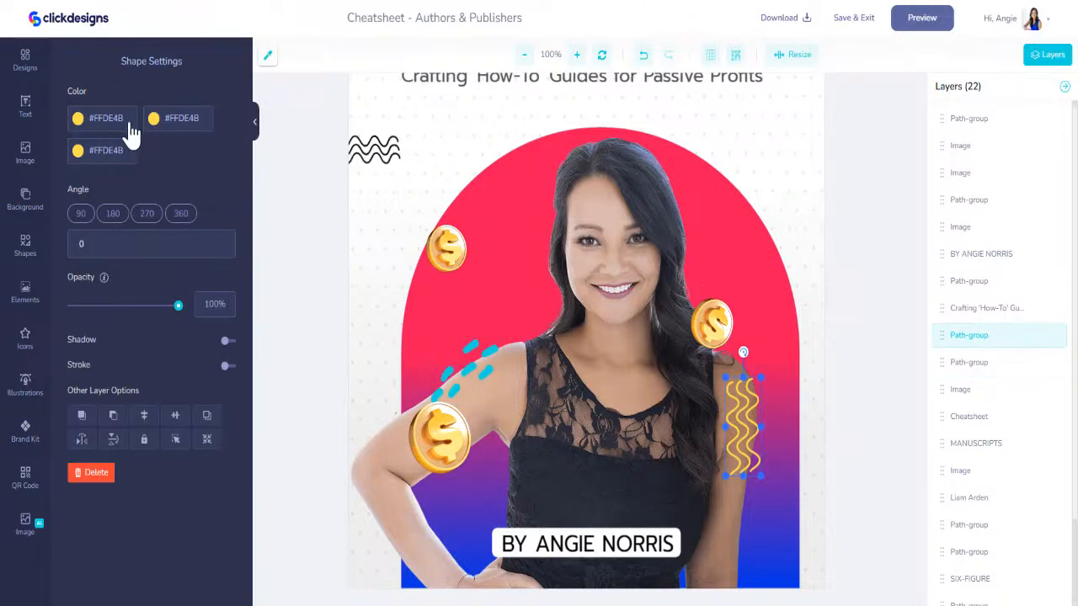
click(26, 430)
click(79, 181)
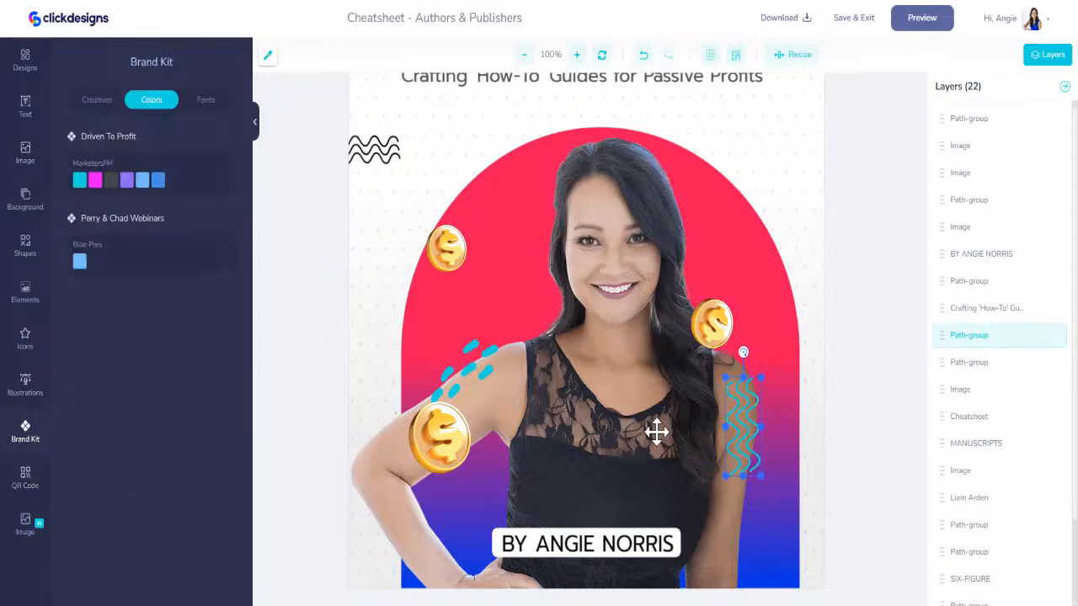
- Move the cyan wavy lines to the arch's edge above the coin and the cyan dashes above the woman's opposite shoulder
click(711, 324)
click(745, 433)
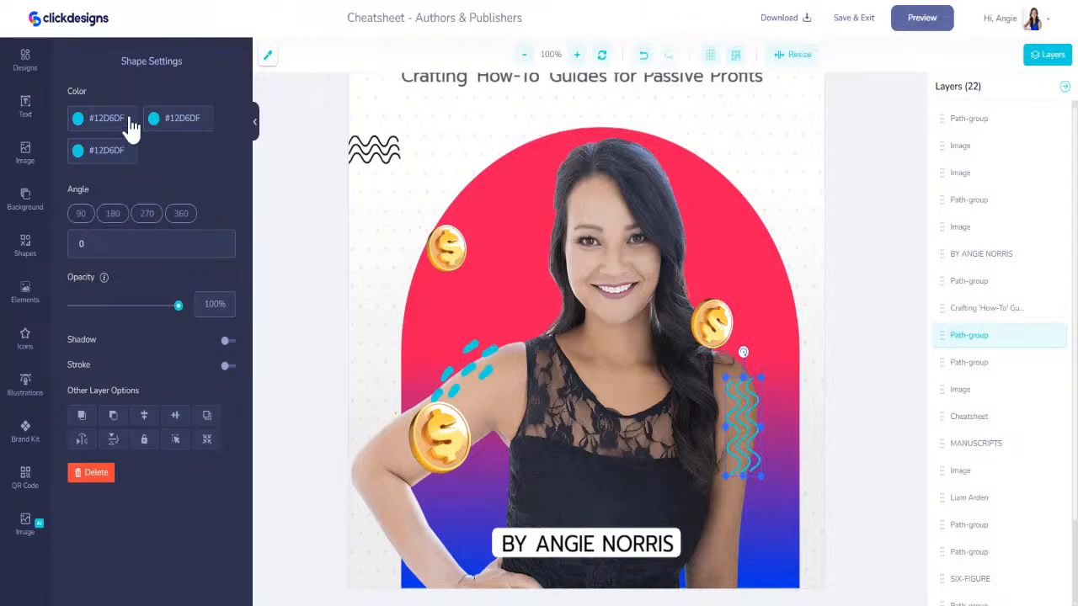
mouse_move(749, 423)
mouse_down()
mouse_move(777, 361)
mouse_move(781, 308)
mouse_up()
click(478, 356)
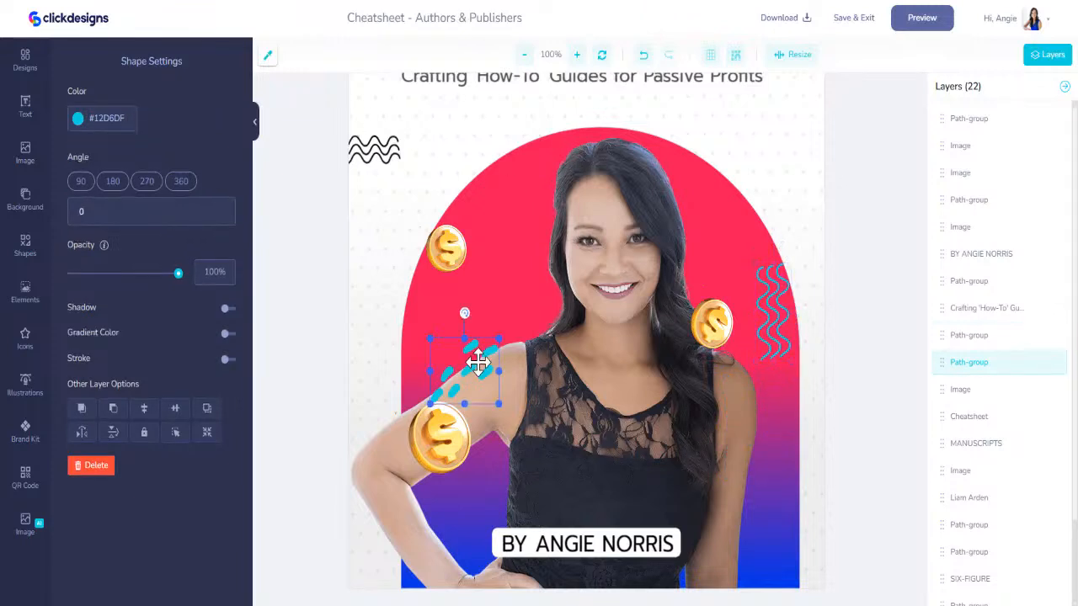
drag(478, 357, 508, 294)
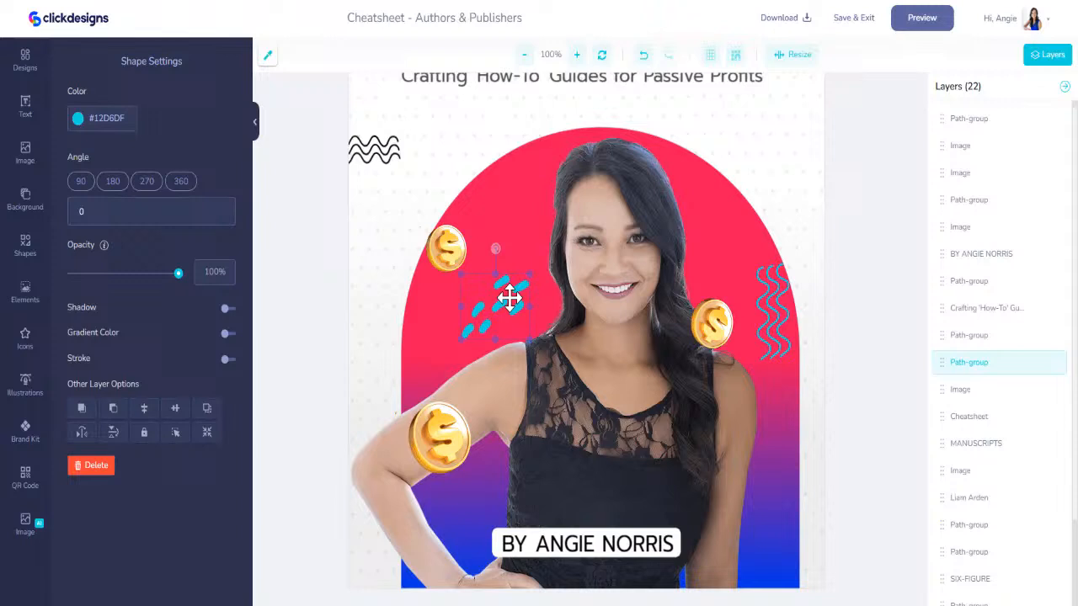
- Fill the author-name banner with the Driven To Profit cyan, shift it slightly right and realign the name text over it
click(667, 532)
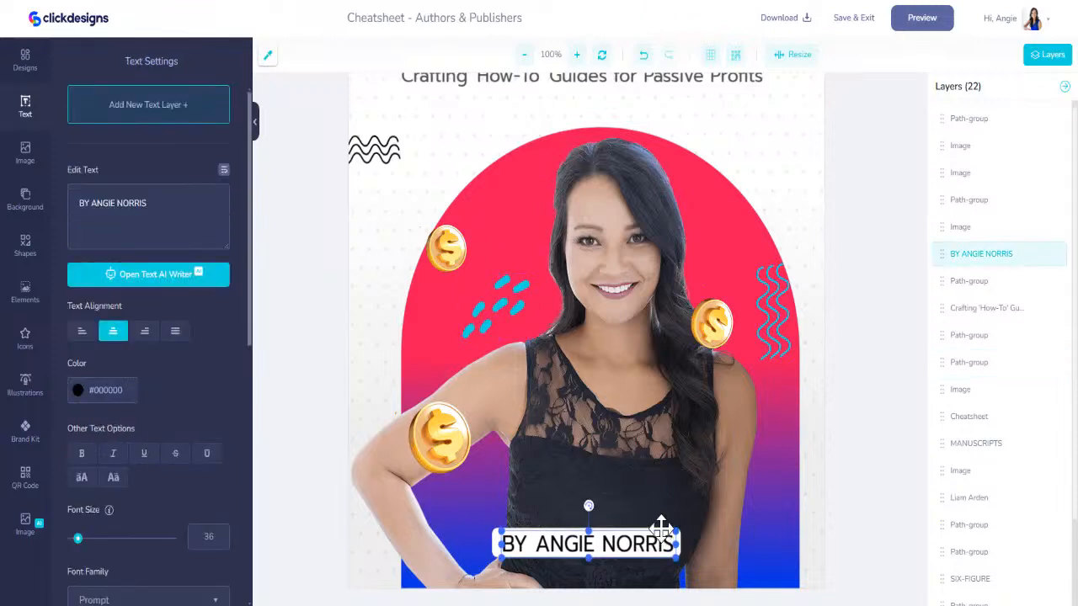
click(632, 521)
click(30, 431)
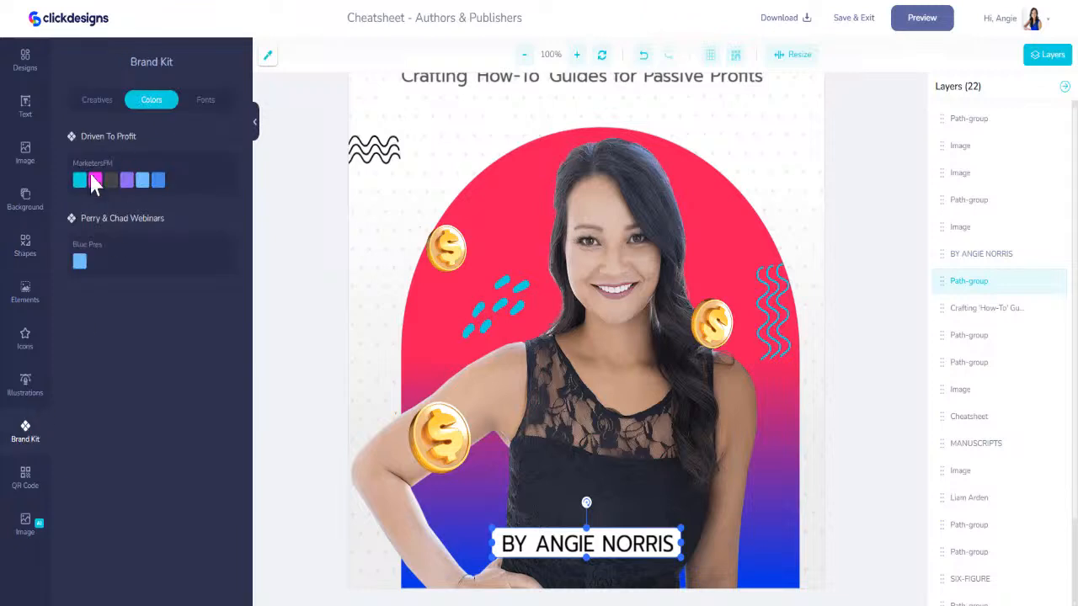
click(79, 180)
drag(606, 548, 631, 549)
drag(643, 455, 628, 548)
- Change the author-name text on the cyan banner to white, #FFFFFF
click(78, 394)
drag(105, 416, 66, 404)
click(832, 467)
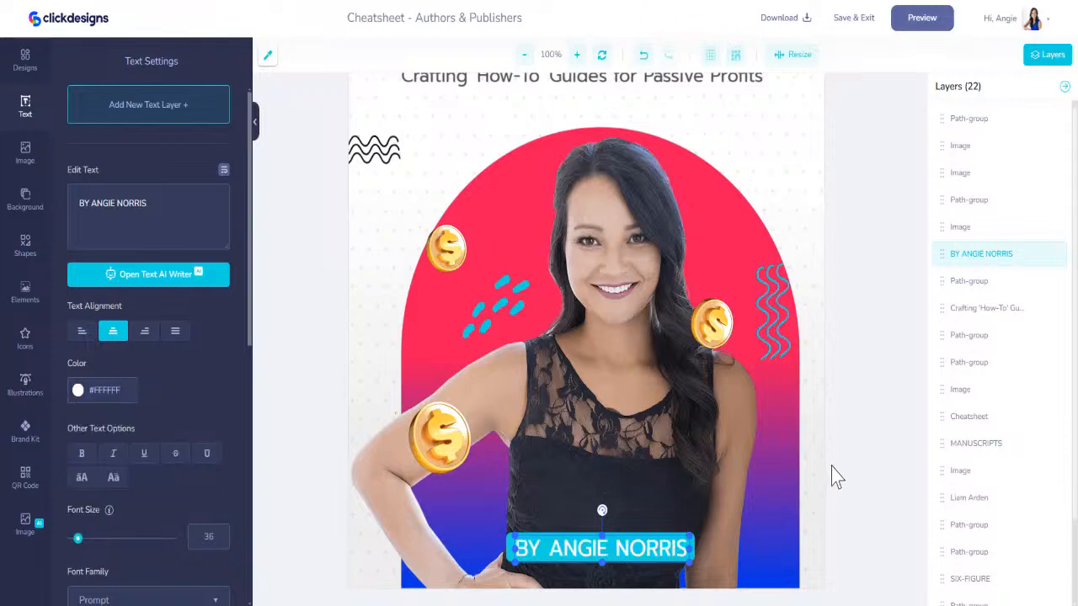
- Recolor the black wavy lines at the cover's edge beside the arch with the magenta color from the Driven To Profit brand kit
mouse_move(710, 321)
mouse_down()
mouse_move(720, 294)
mouse_move(712, 328)
mouse_up()
scroll(388, 408, up, 3)
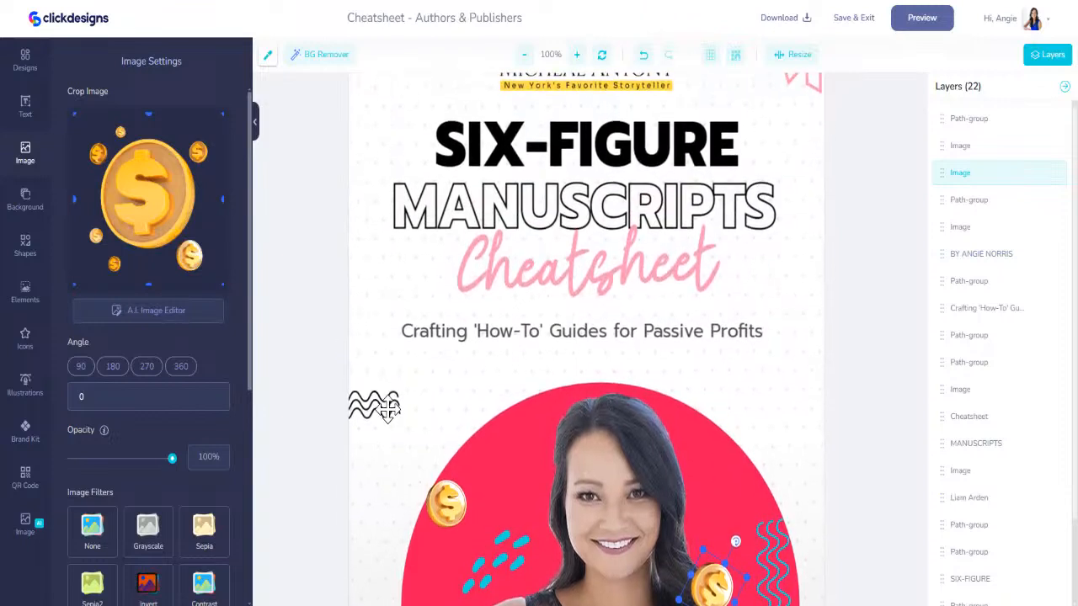
click(387, 408)
click(25, 430)
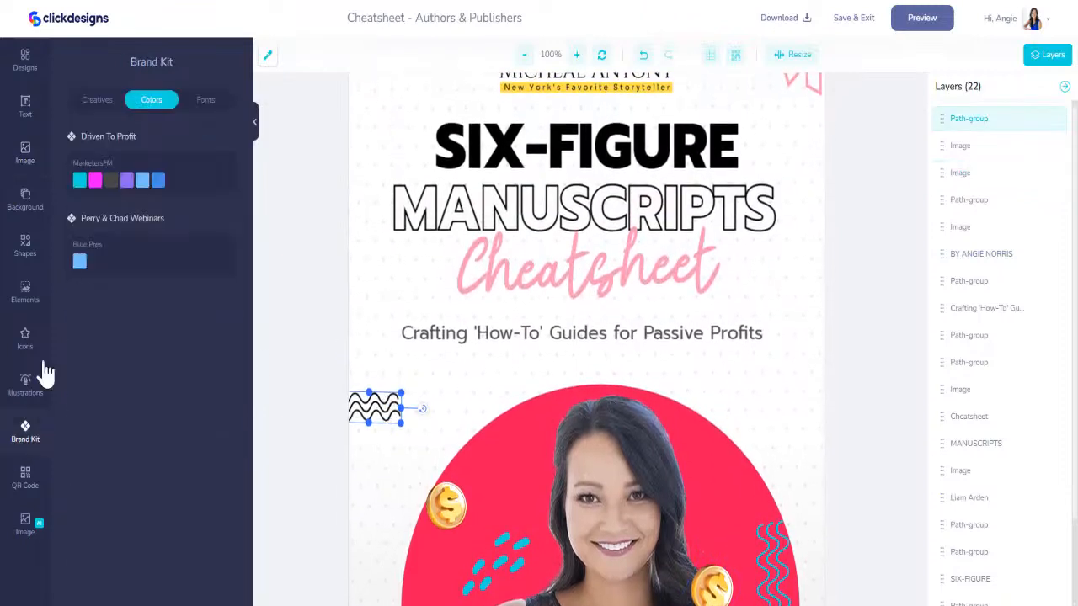
click(93, 182)
- Recolor the "Cheatsheet" script title with the magenta color from the Driven To Profit brand kit
click(622, 284)
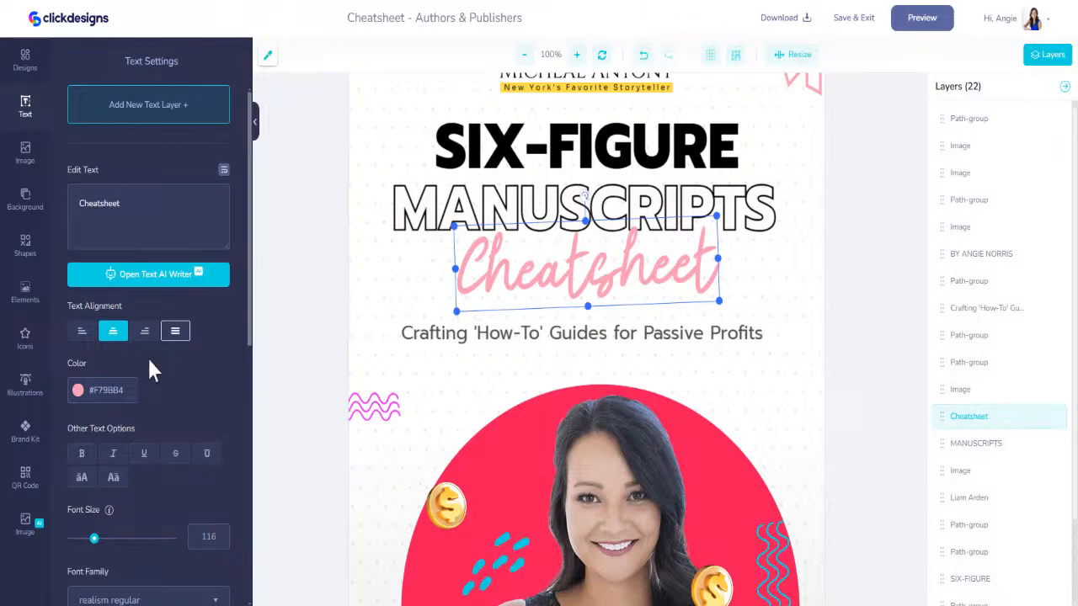
click(27, 476)
click(25, 431)
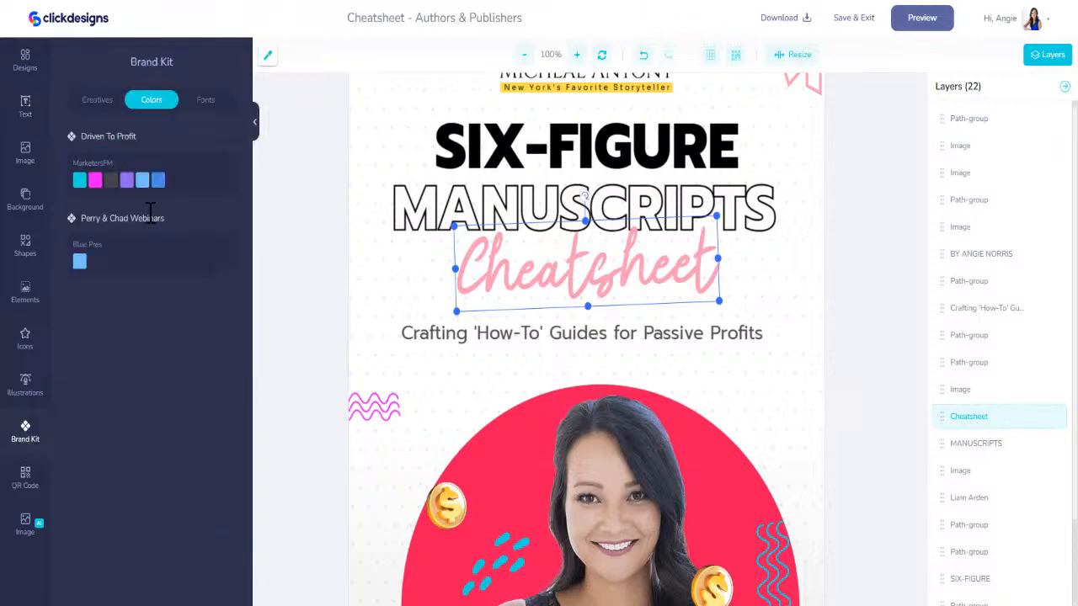
click(95, 179)
- Recolor the "SIX-FIGURE" heading with the cyan color from the Driven To Profit brand kit
scroll(710, 325, up, 2)
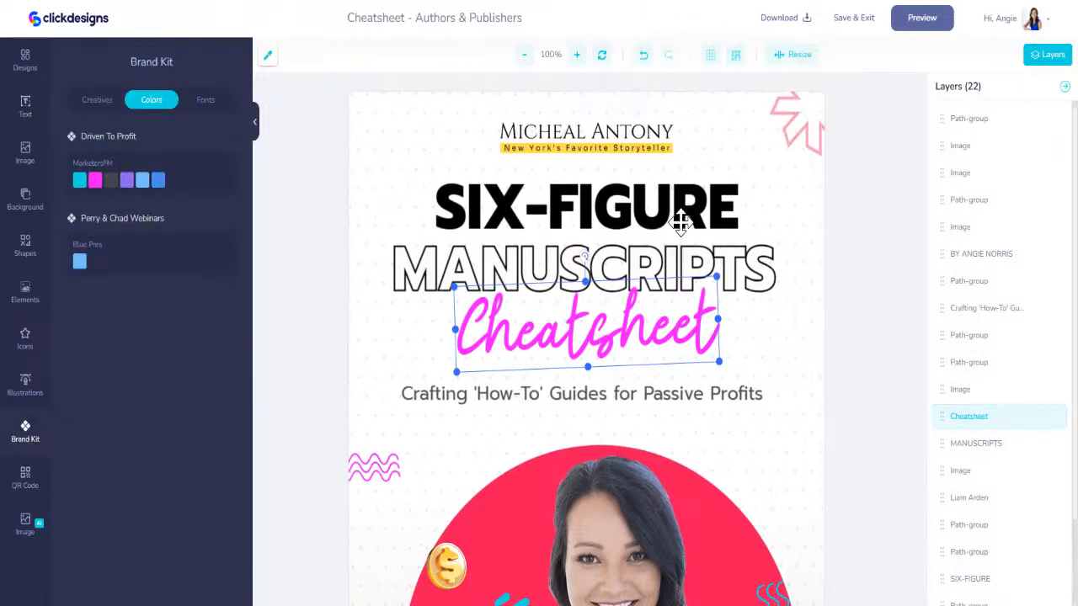
click(680, 221)
click(27, 434)
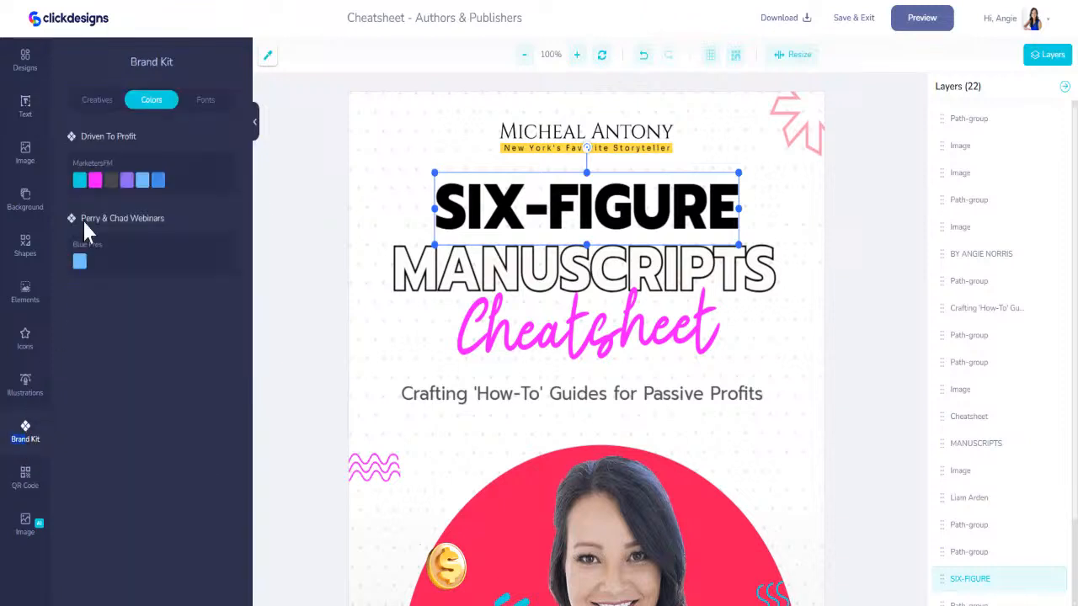
click(80, 182)
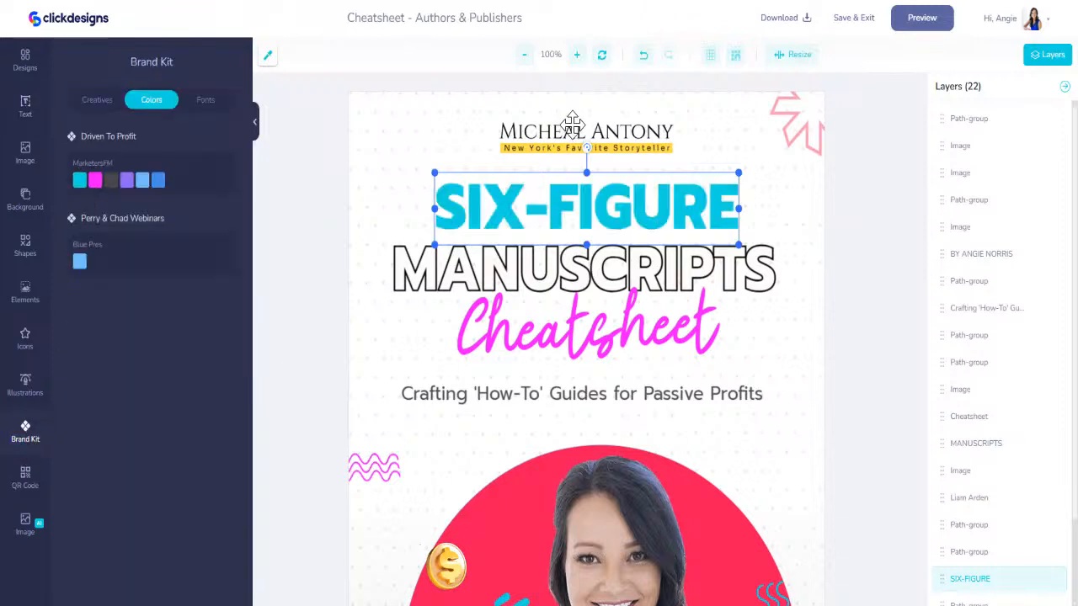
- Fill the arrow shape in the cover's upper corner with magenta from the Driven To Profit brand kit after trying cyan
click(505, 126)
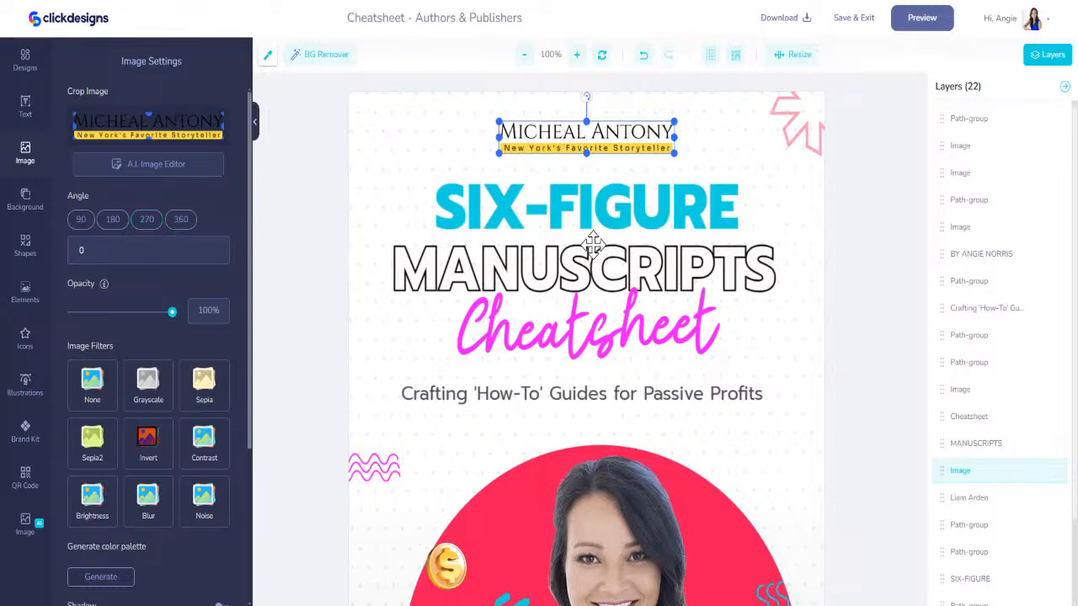
click(811, 131)
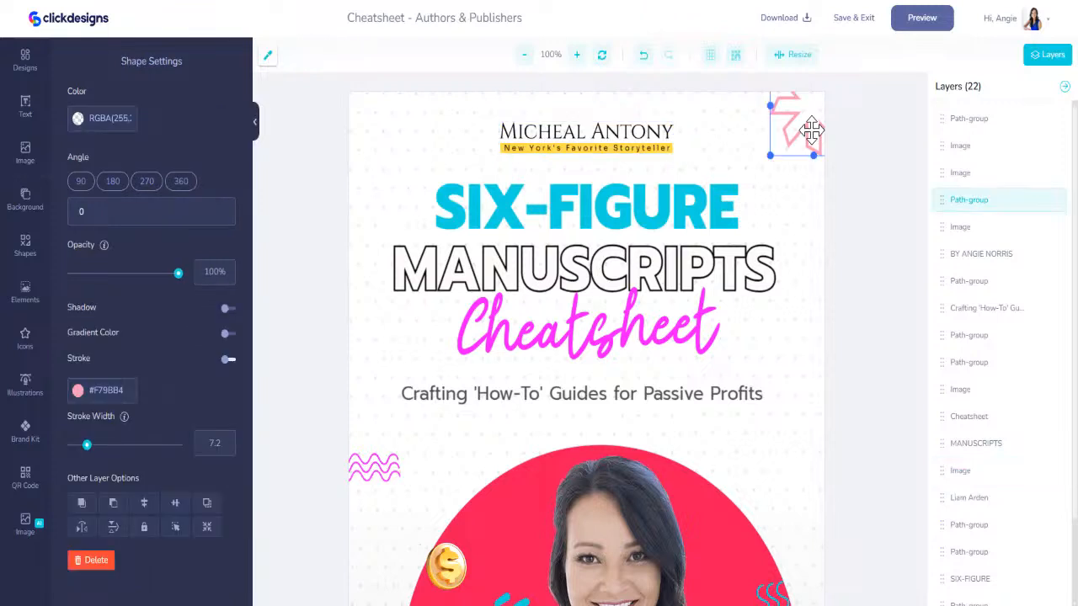
click(26, 433)
click(79, 180)
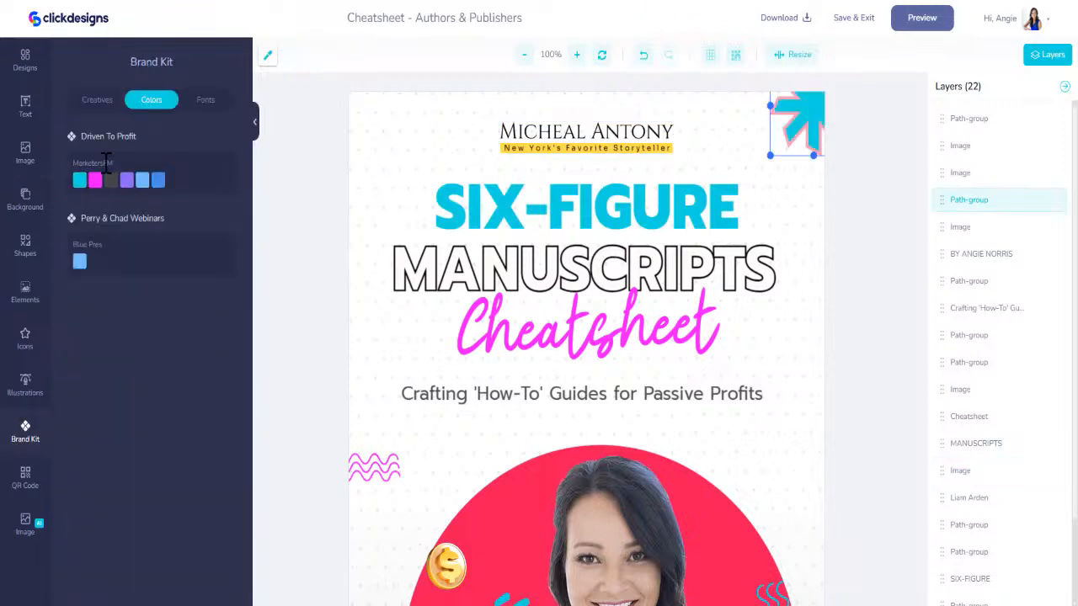
click(94, 181)
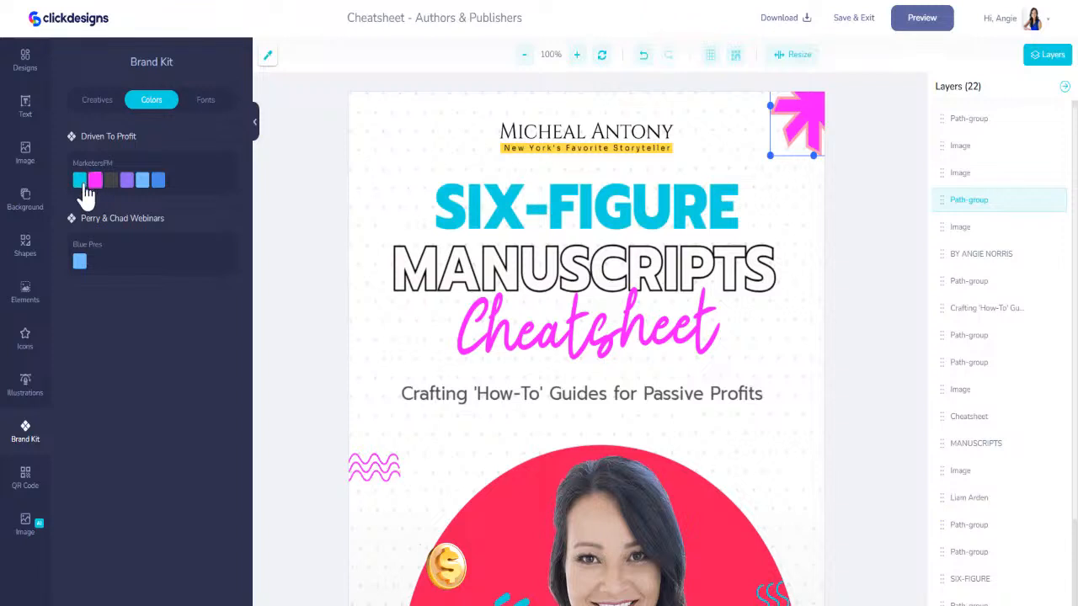
- Set the corner arrow's stroke color to #12D6DF
click(785, 139)
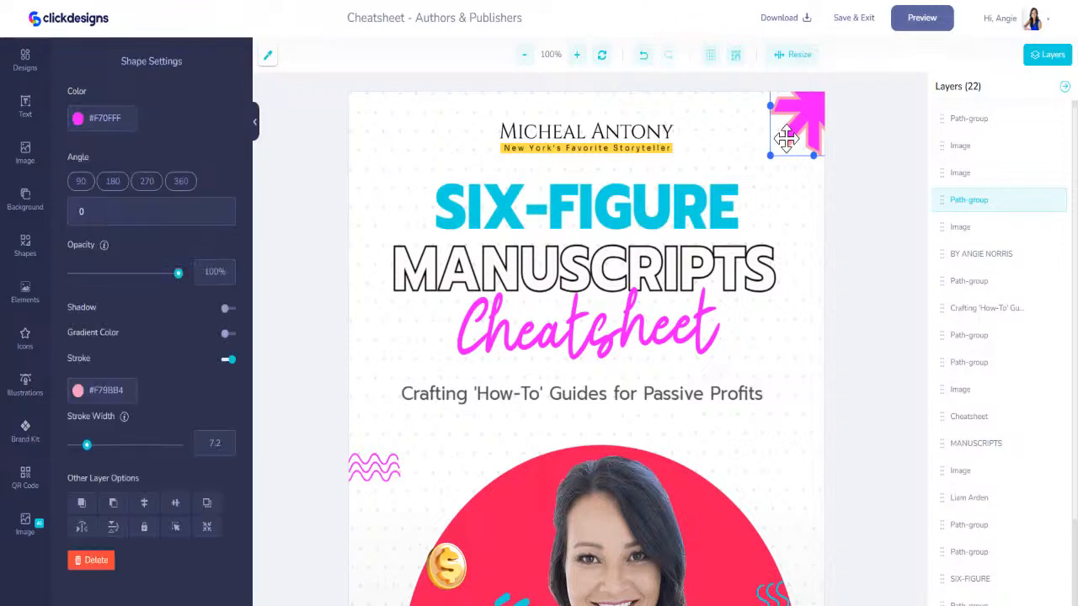
click(96, 395)
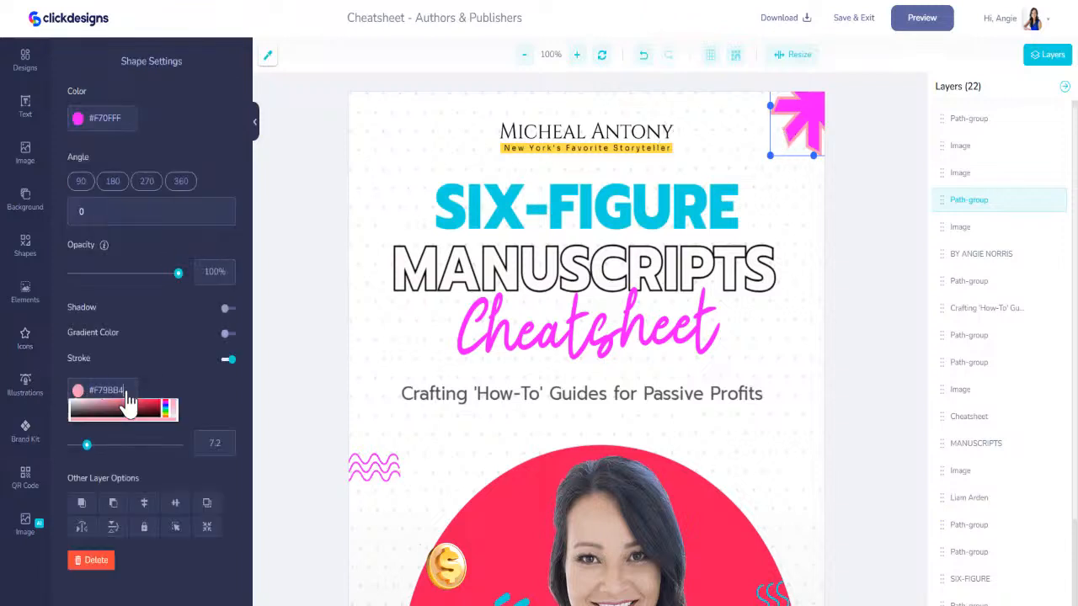
text(#12D)
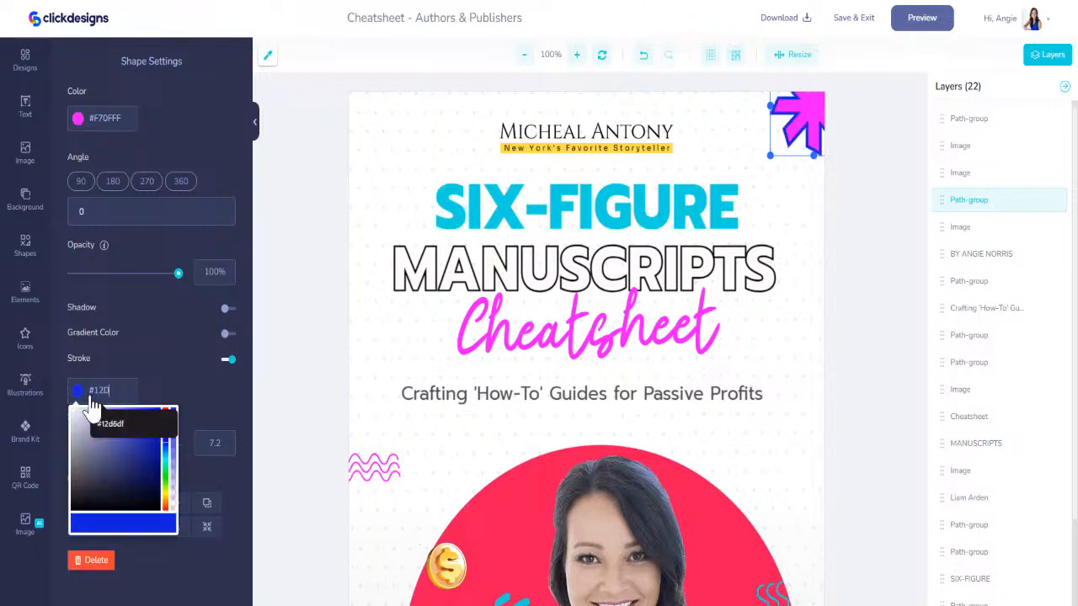
text(6DF)
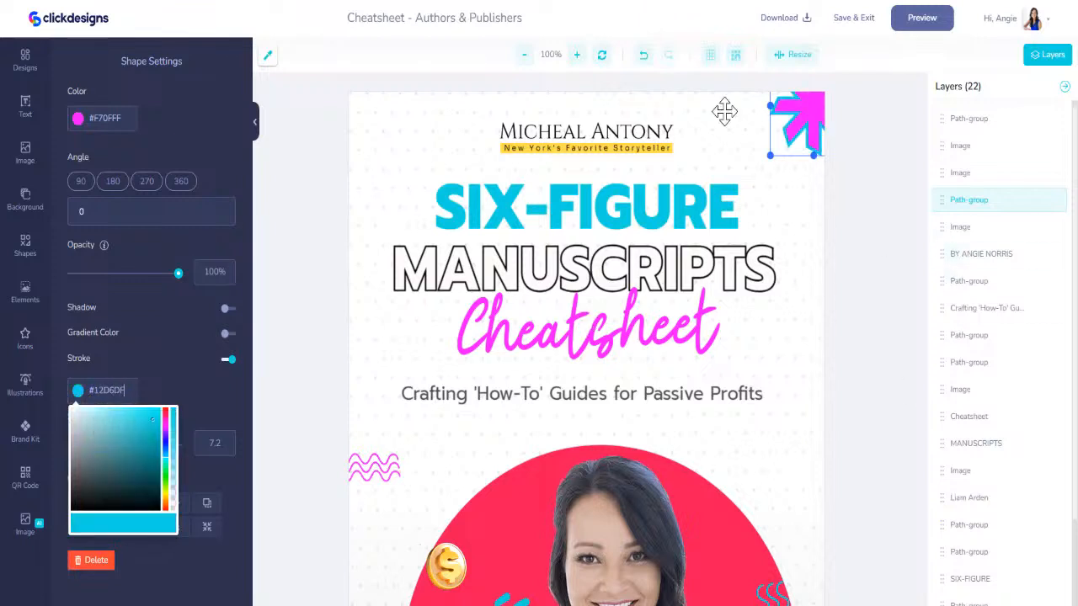
- Nudge the subtitle "Crafting 'How-To' Guides for Passive Profits" slightly to the right
click(621, 402)
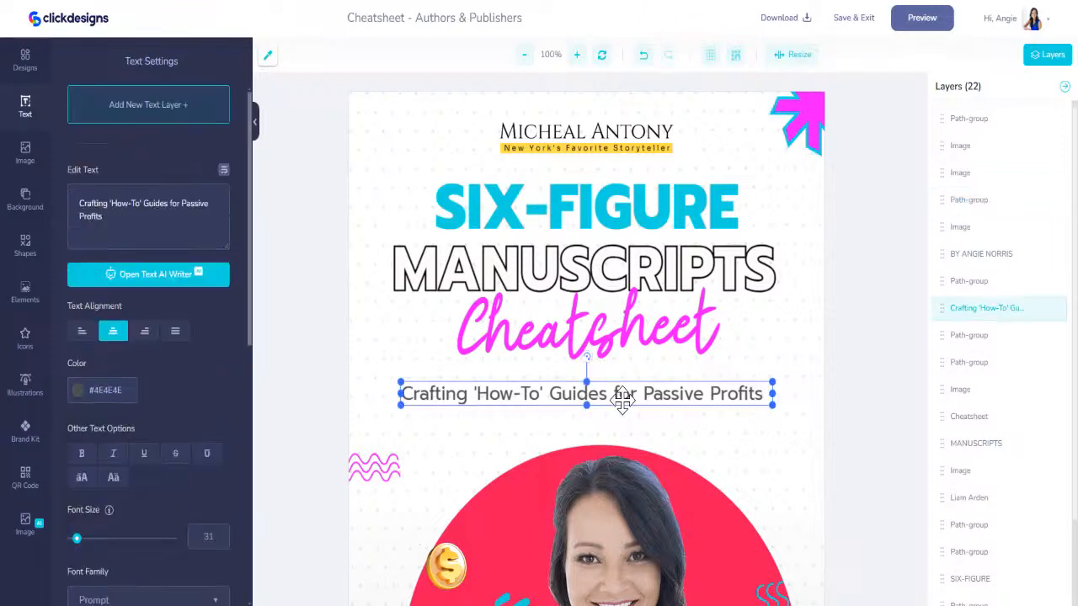
drag(622, 402, 625, 402)
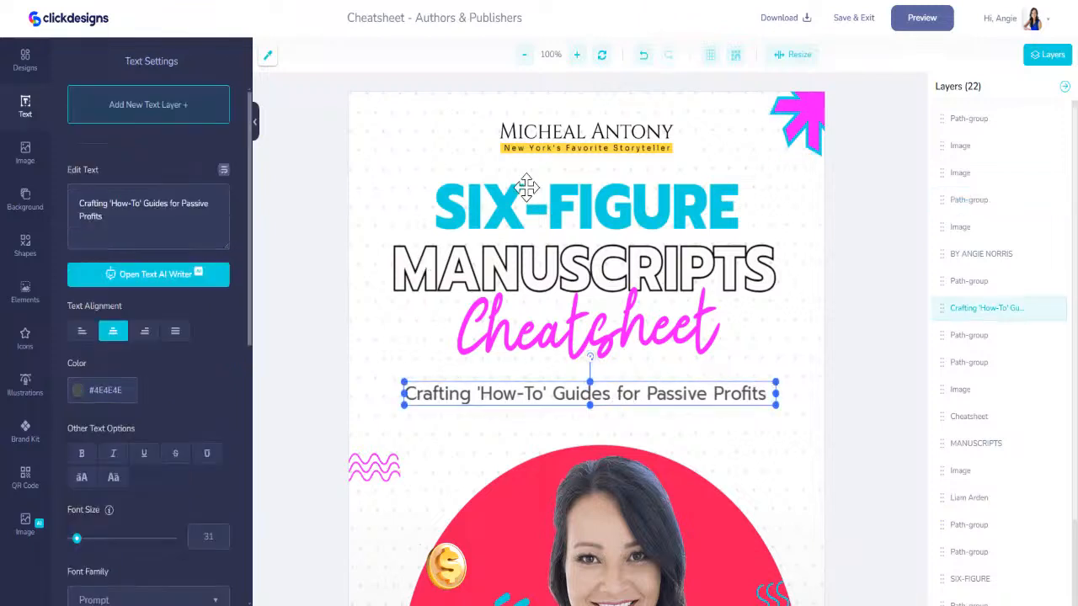
- Add a new text layer with the author's full name in capitals and place it between the old author logo and "SIX-FIGURE"
click(554, 135)
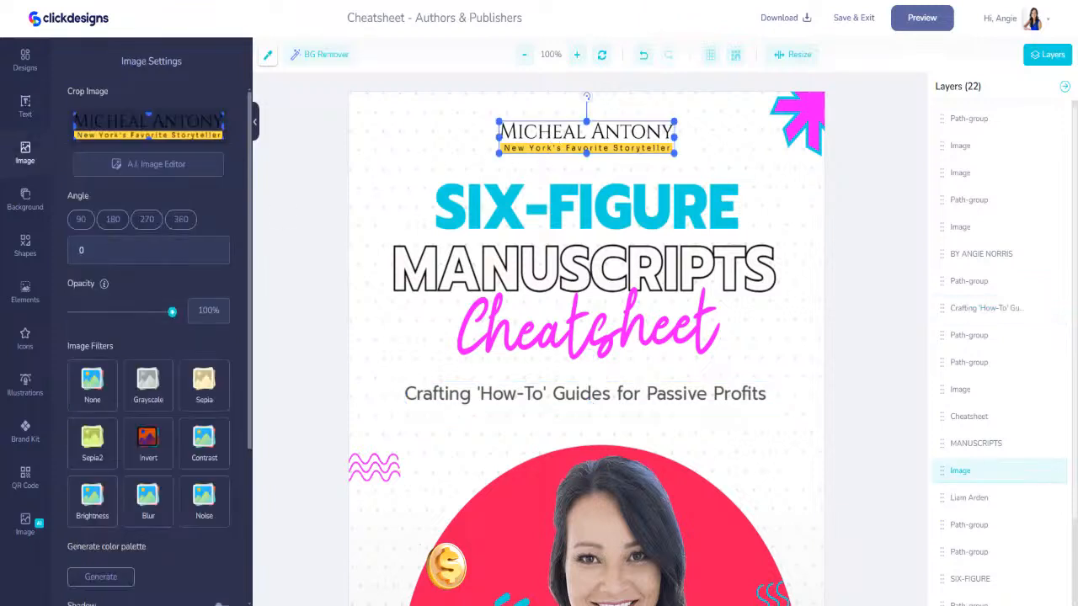
click(27, 108)
click(181, 118)
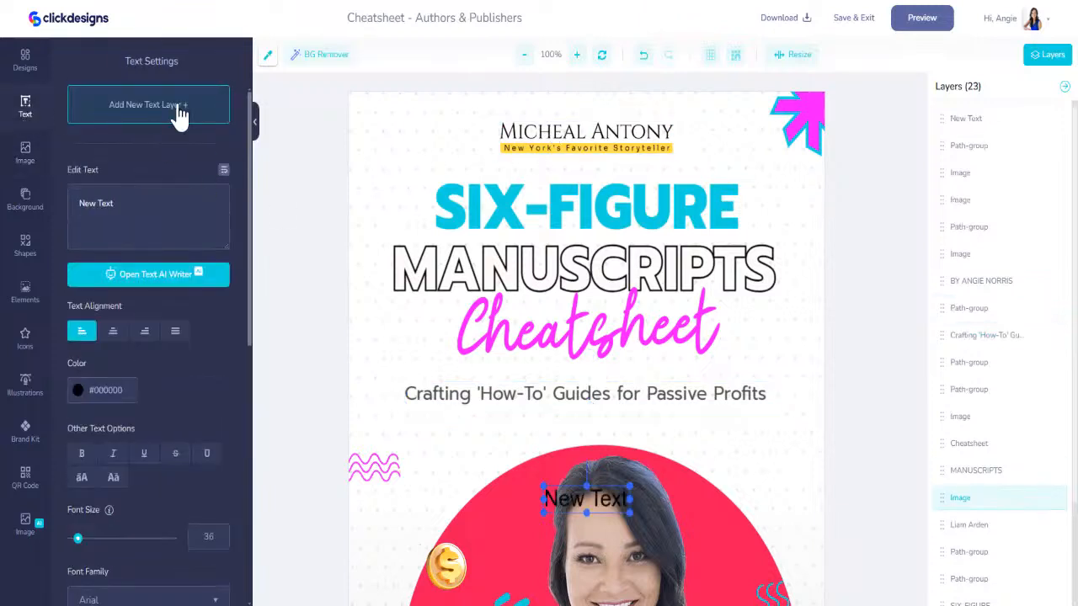
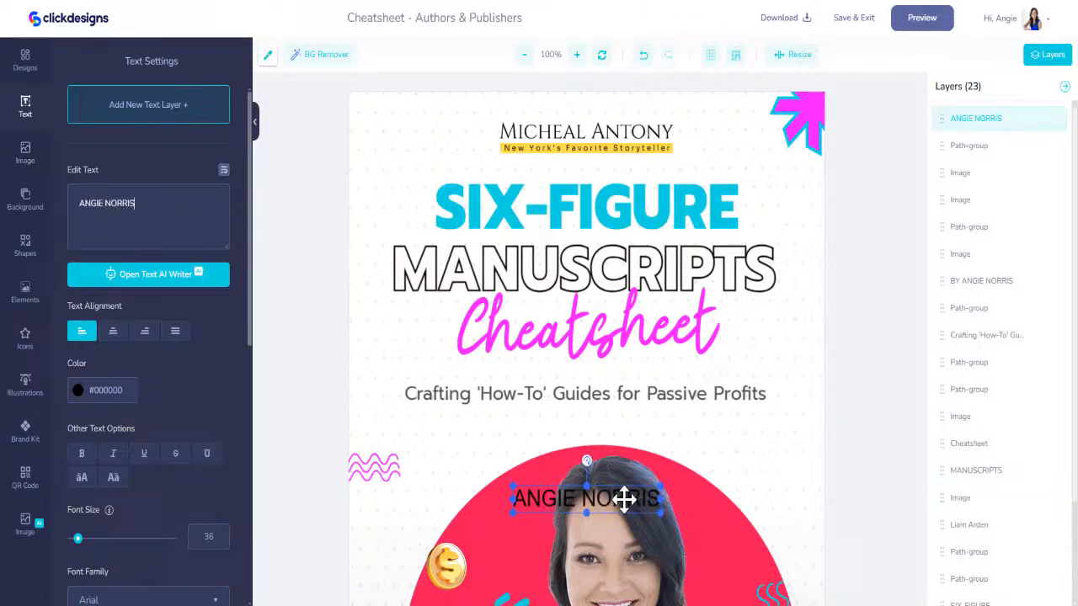
drag(624, 500, 619, 171)
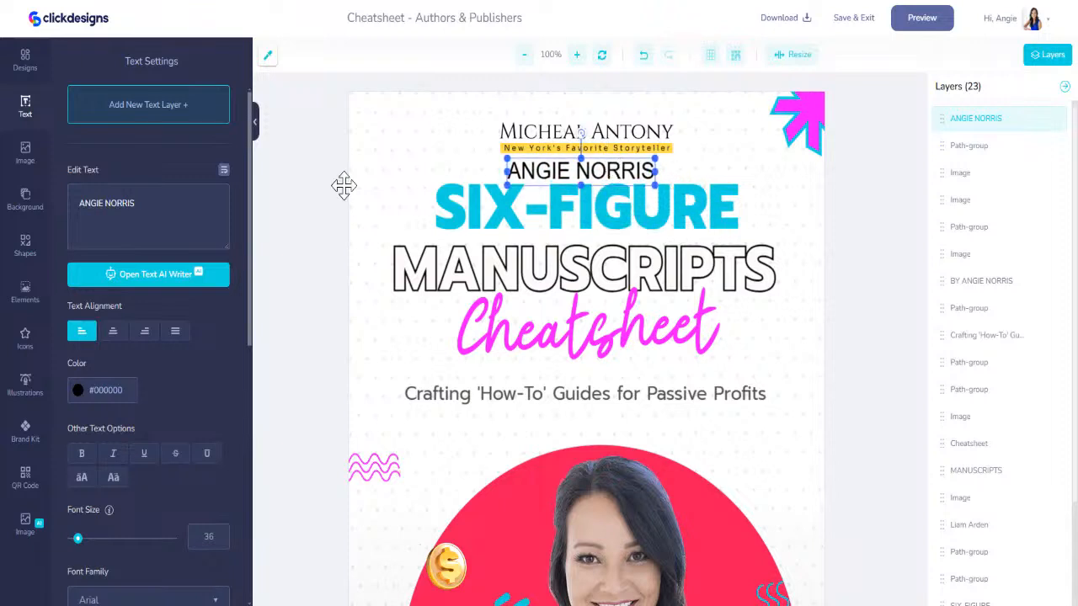
- Browse the font families for the new author-name text, previewing typefaces through to Cinzel against the old logo's lettering
scroll(168, 437, down, 3)
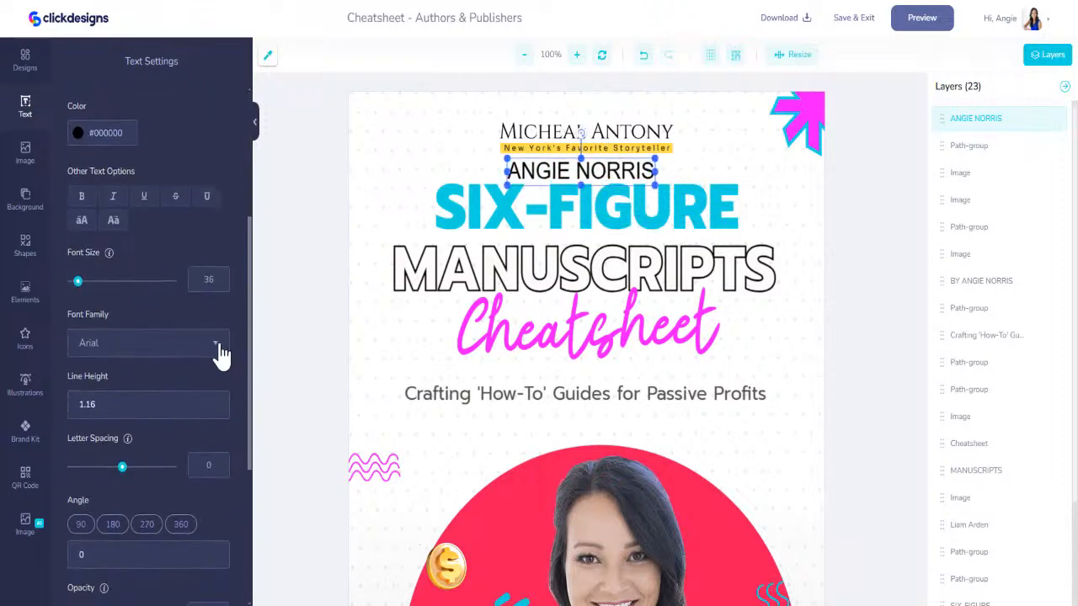
click(213, 349)
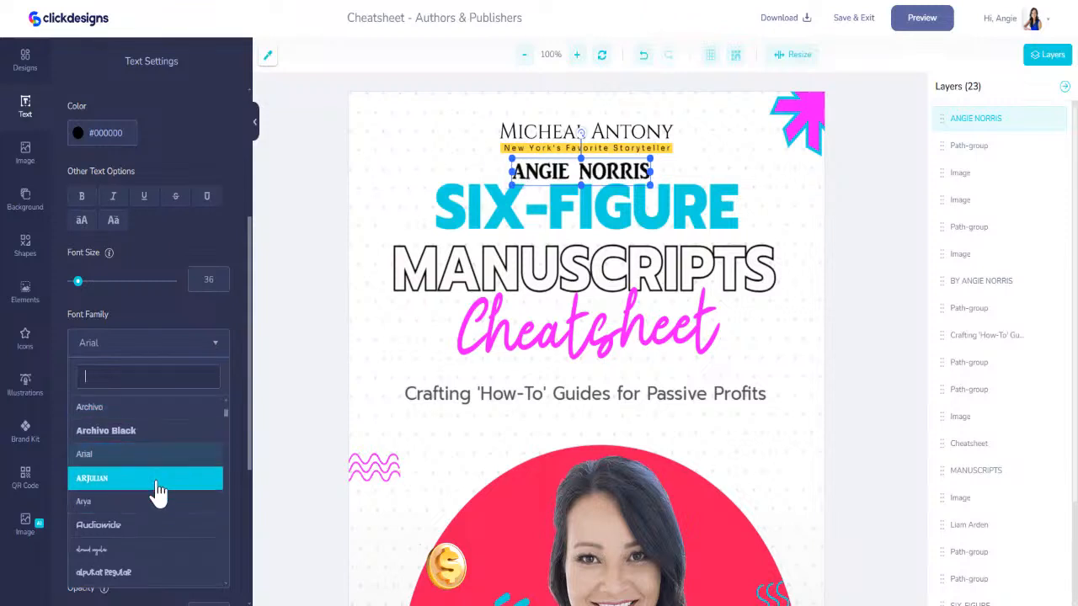
scroll(159, 505, down, 3)
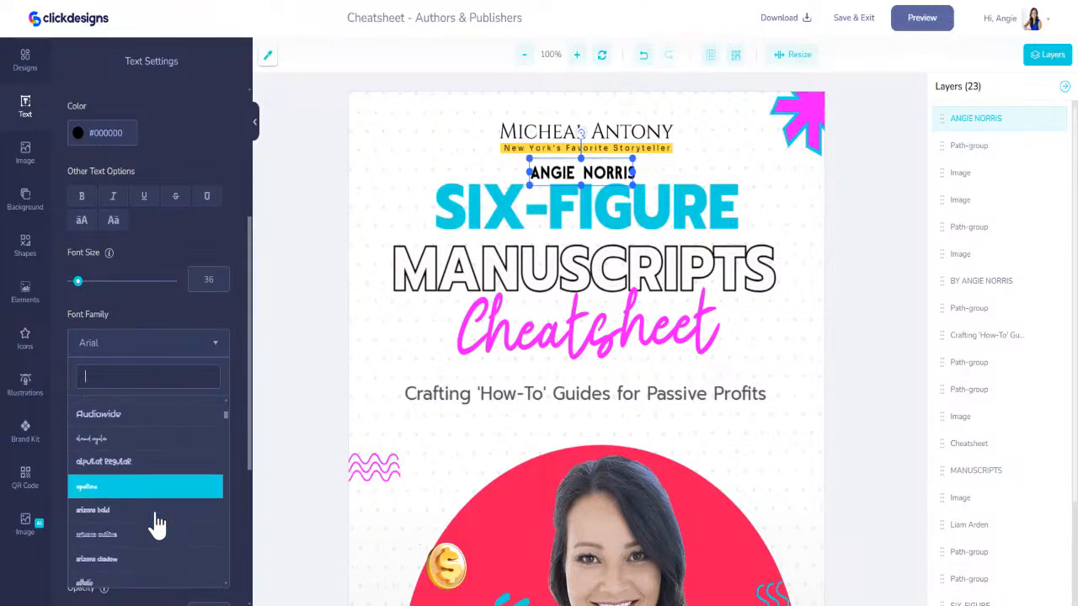
scroll(155, 514, down, 3)
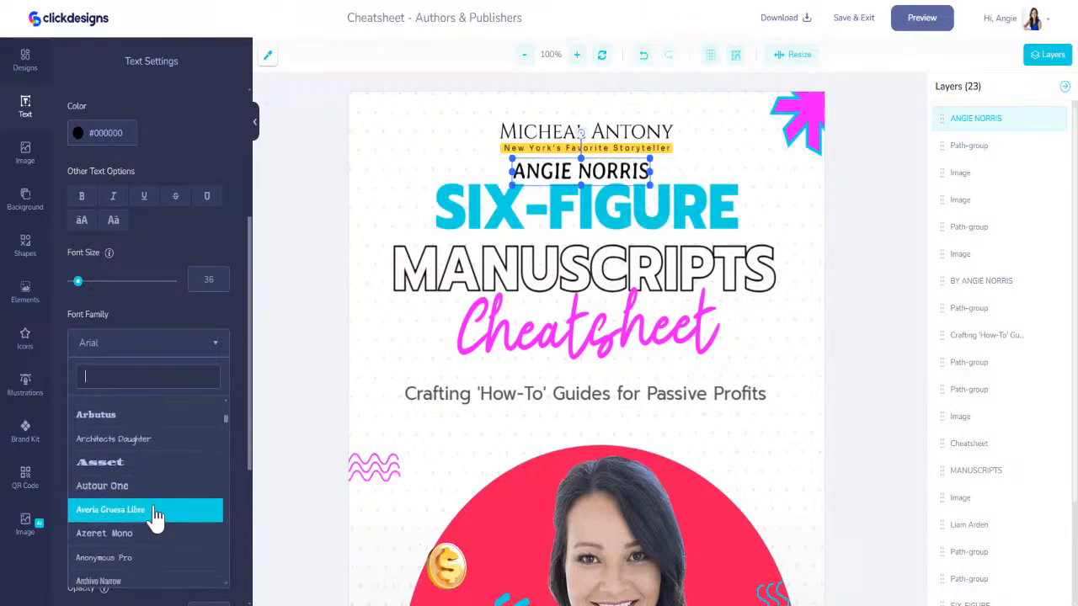
scroll(155, 515, down, 3)
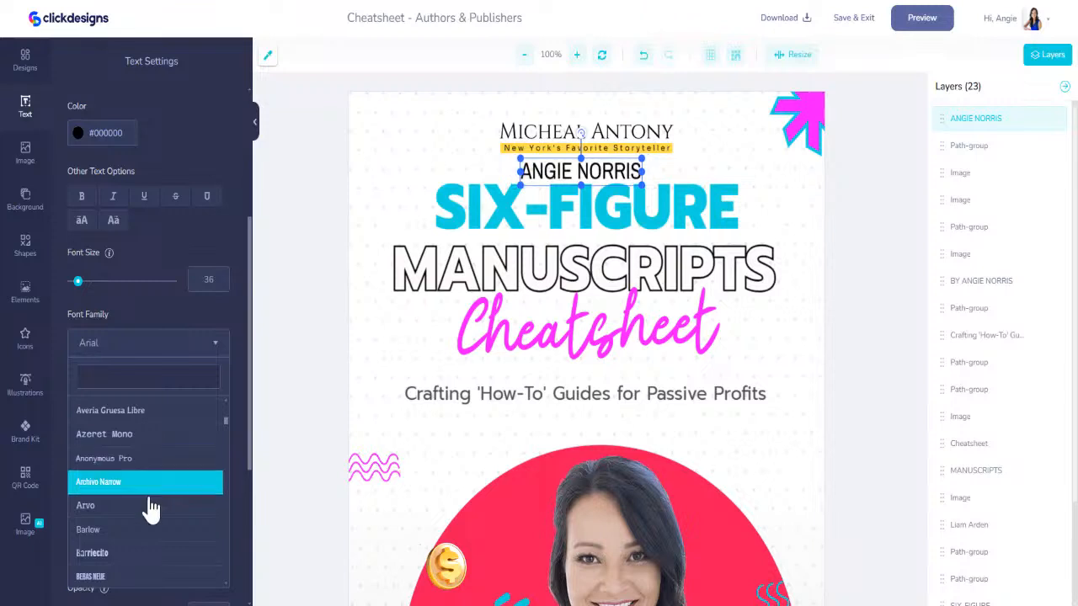
scroll(148, 532, down, 5)
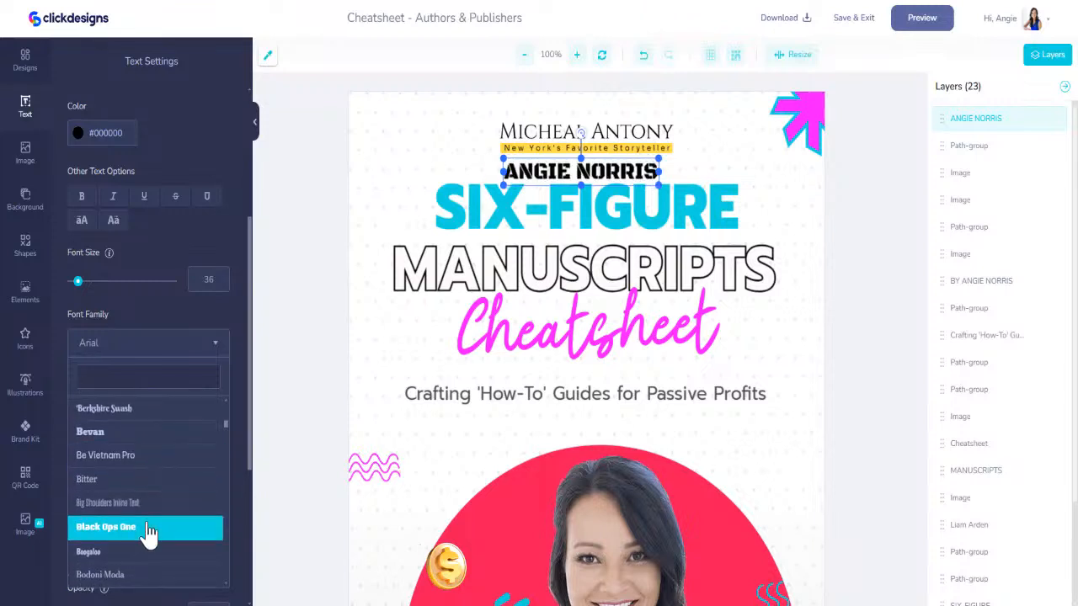
scroll(149, 529, down, 5)
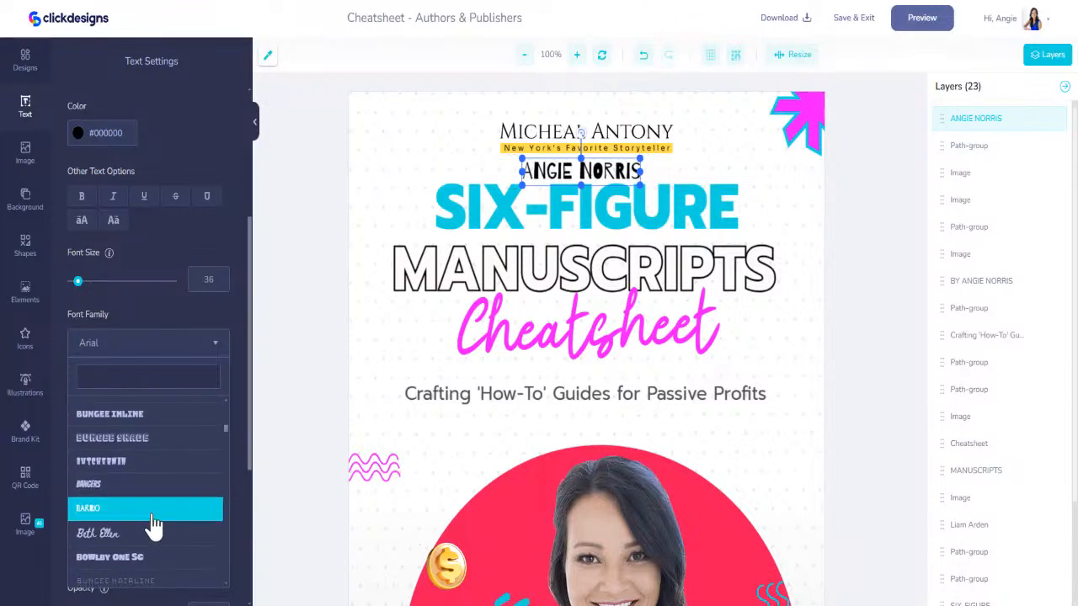
scroll(154, 527, down, 3)
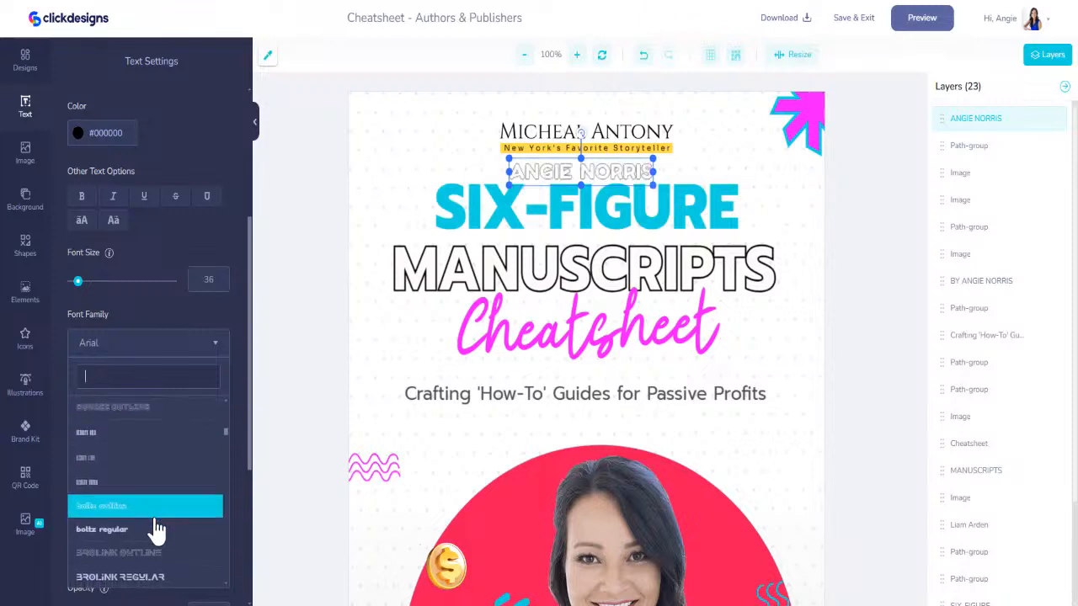
scroll(157, 528, down, 2)
scroll(157, 526, down, 3)
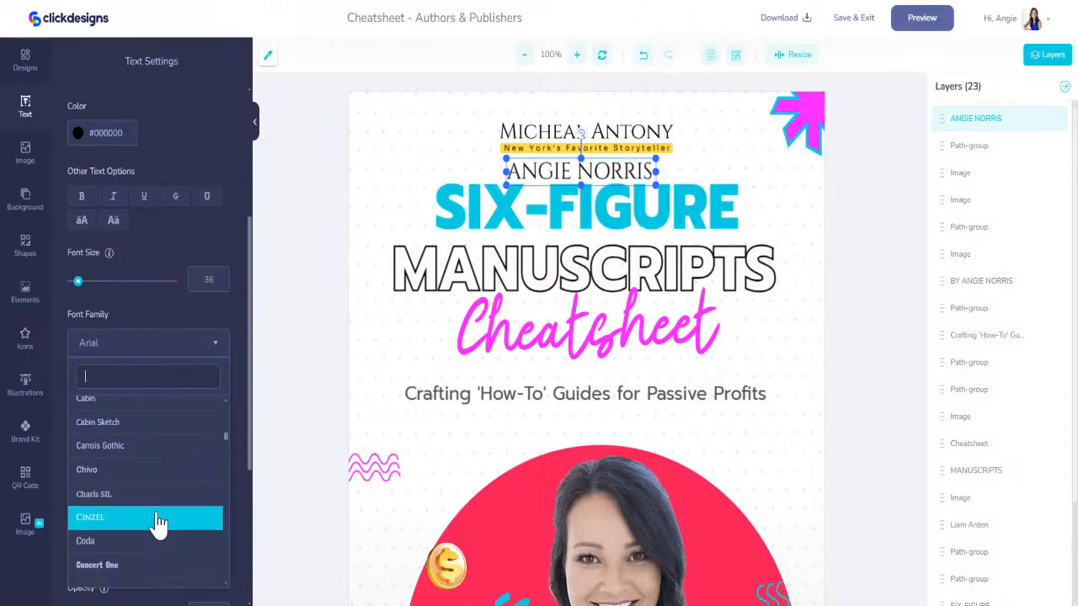
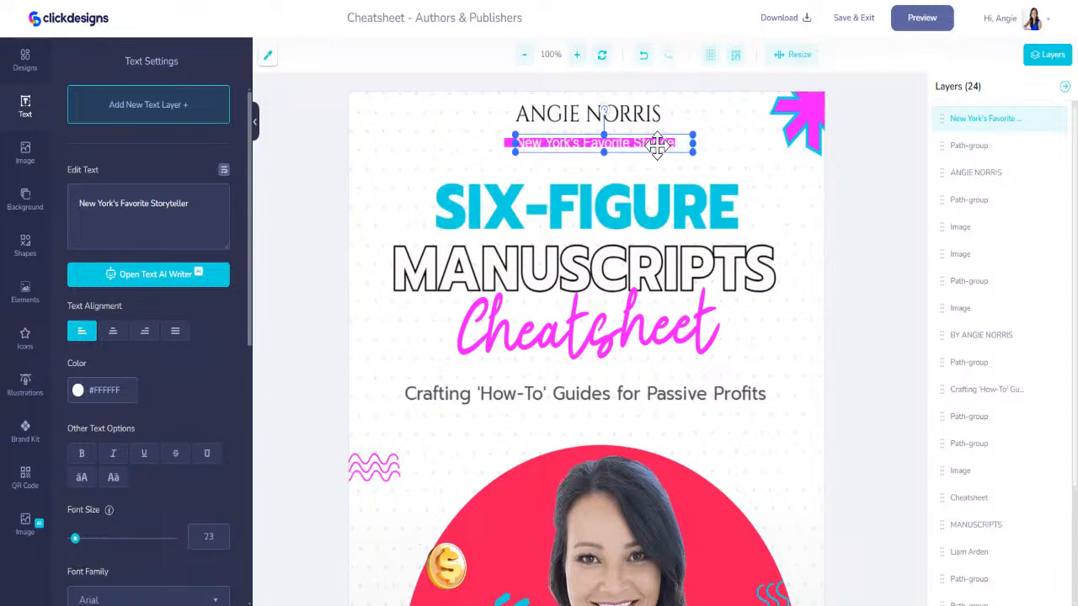
- Center the "New York's Favorite Storyteller" tagline on its magenta bar, set its font size to 20 and shrink the bar to fit
drag(658, 144, 645, 144)
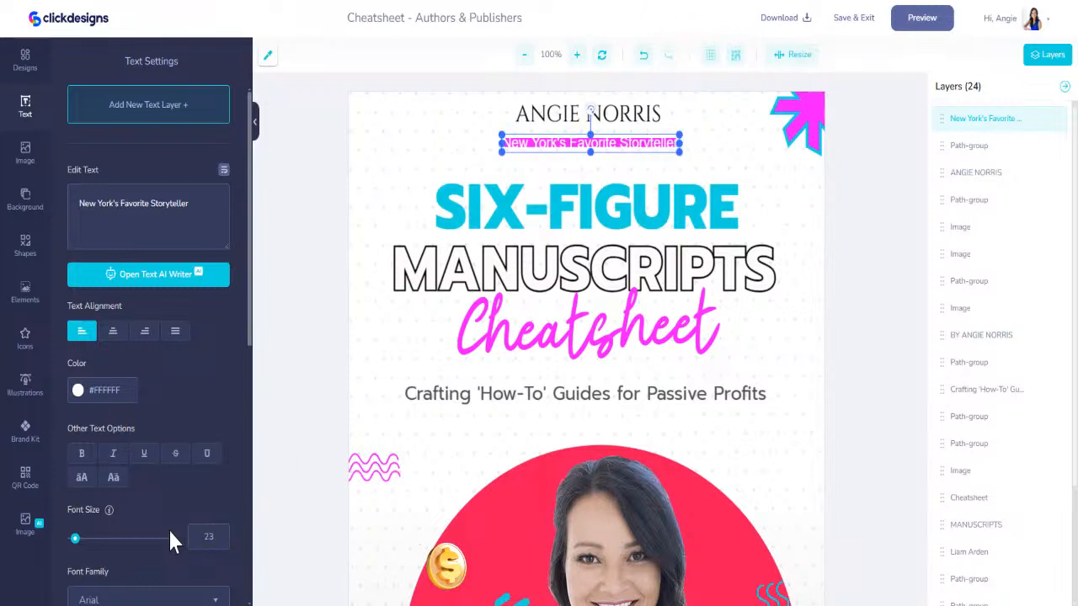
click(222, 539)
key(BackSpace)
text(0)
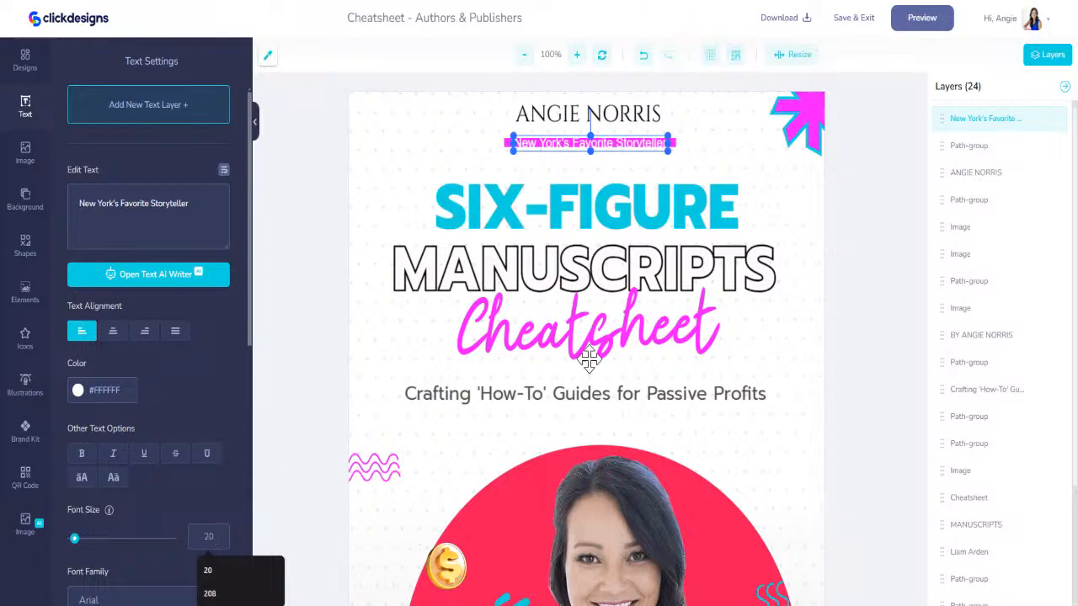
click(674, 145)
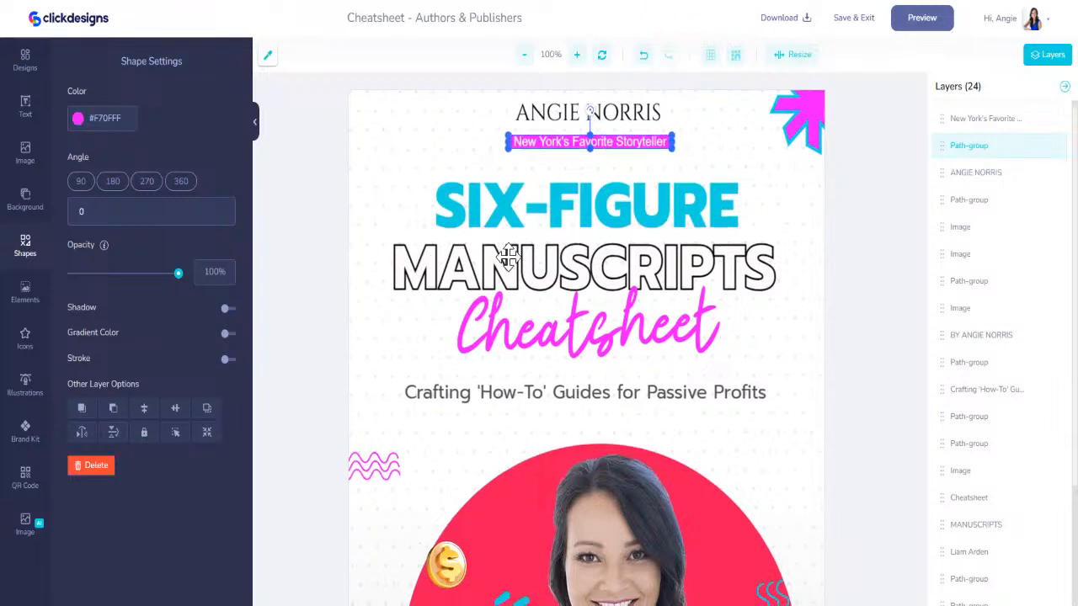
- Enlarge the author-name text to about font size 40 and center it just above the tagline bar
scroll(511, 250, down, 1)
click(617, 89)
scroll(616, 101, up, 1)
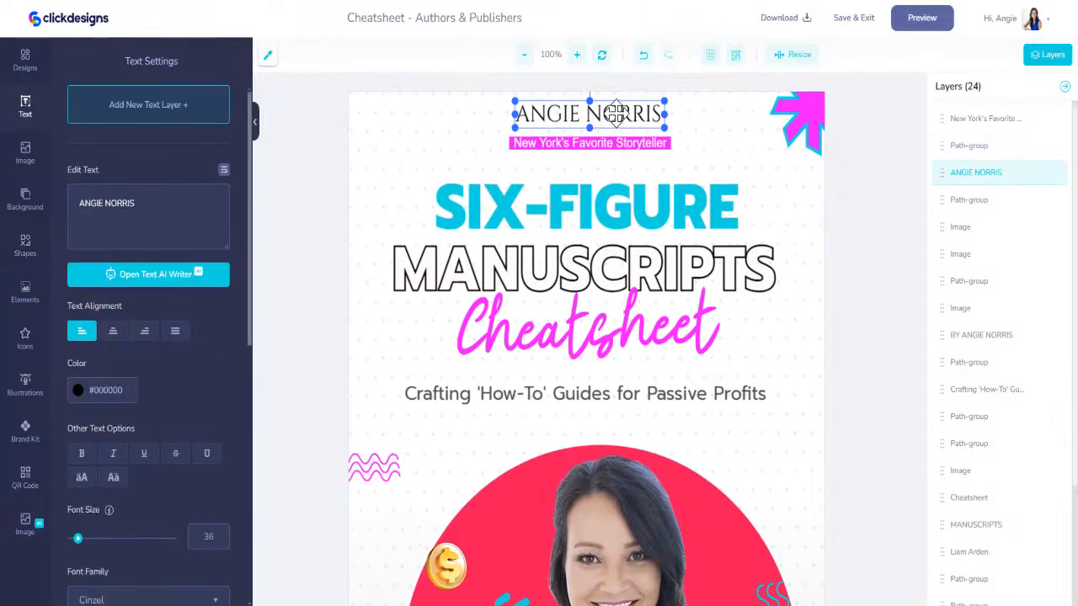
drag(616, 112, 674, 121)
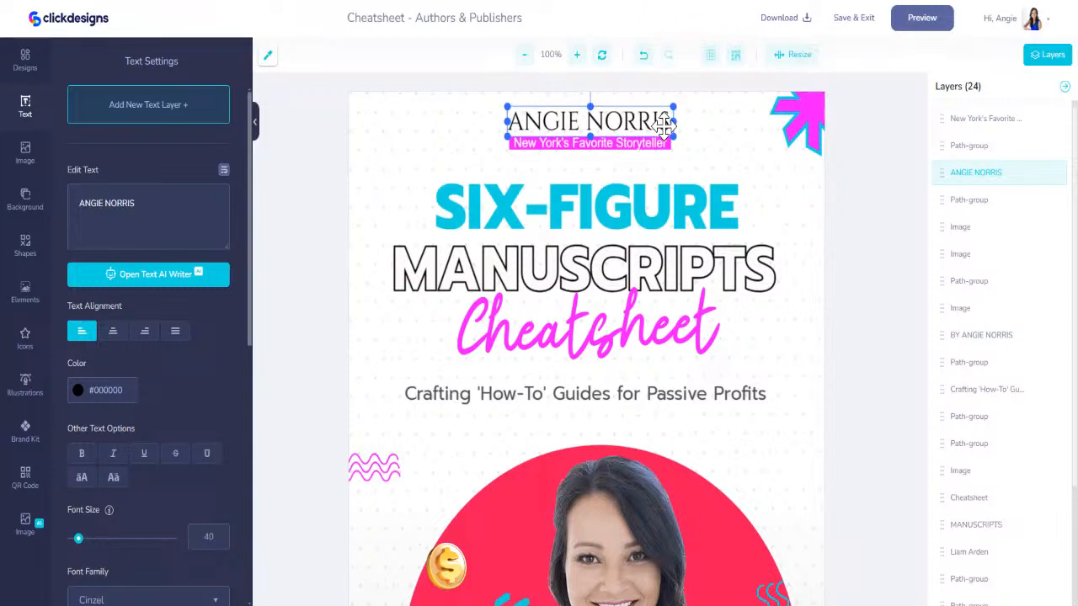
drag(661, 125, 664, 126)
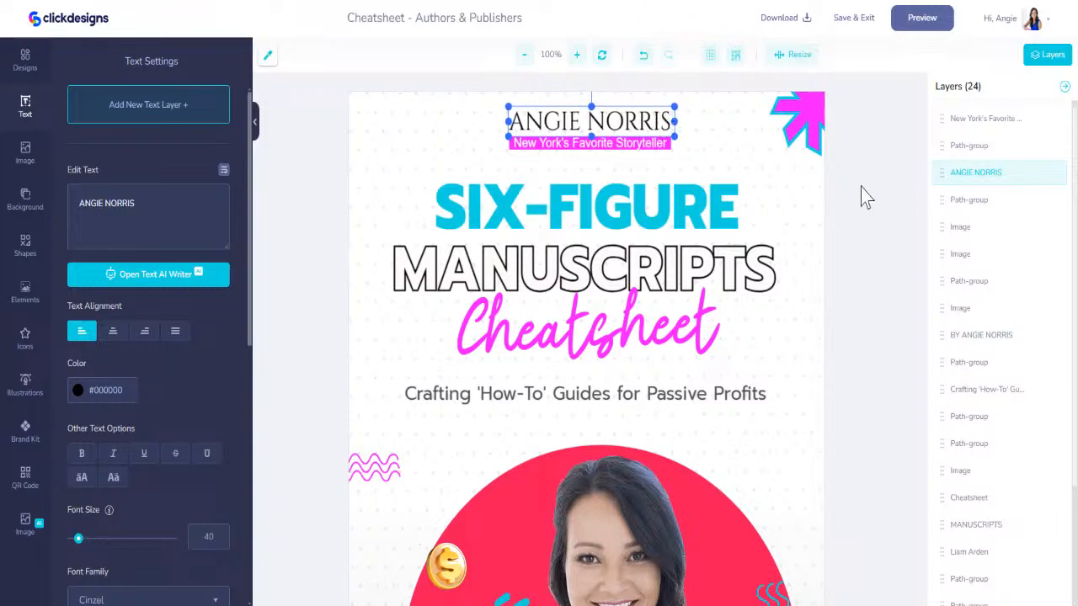
- Check the finished cheatsheet cover, save it and exit to the saved designs
click(815, 217)
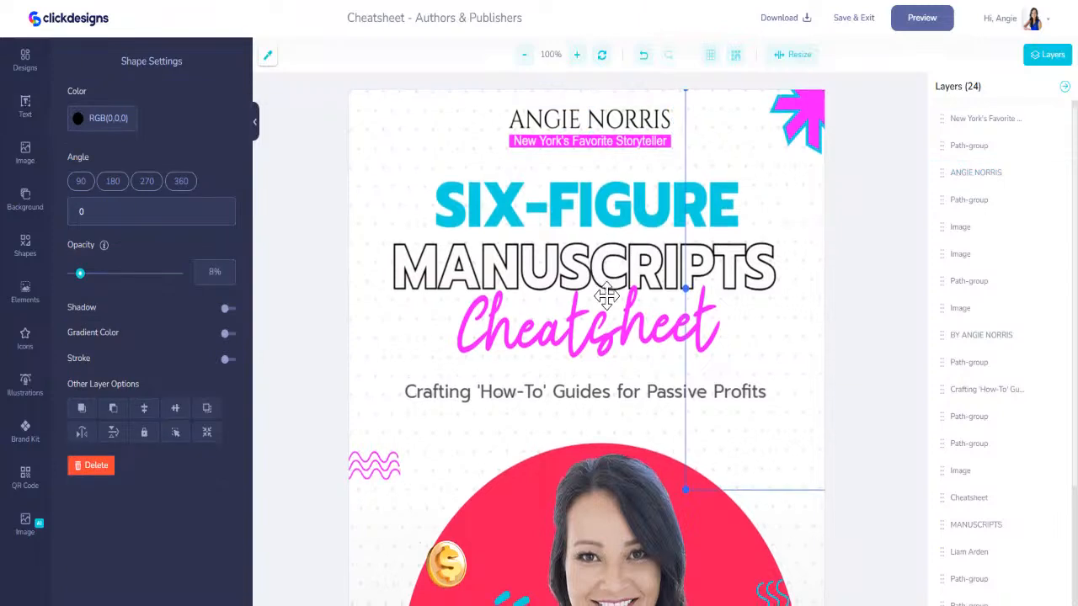
scroll(609, 294, down, 3)
scroll(645, 402, up, 3)
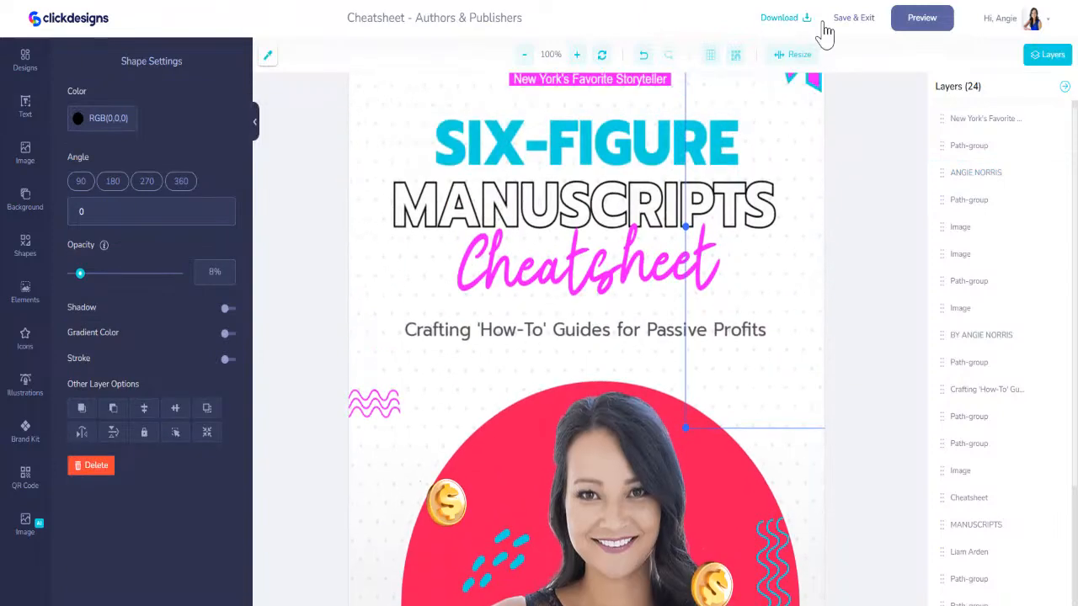
click(855, 18)
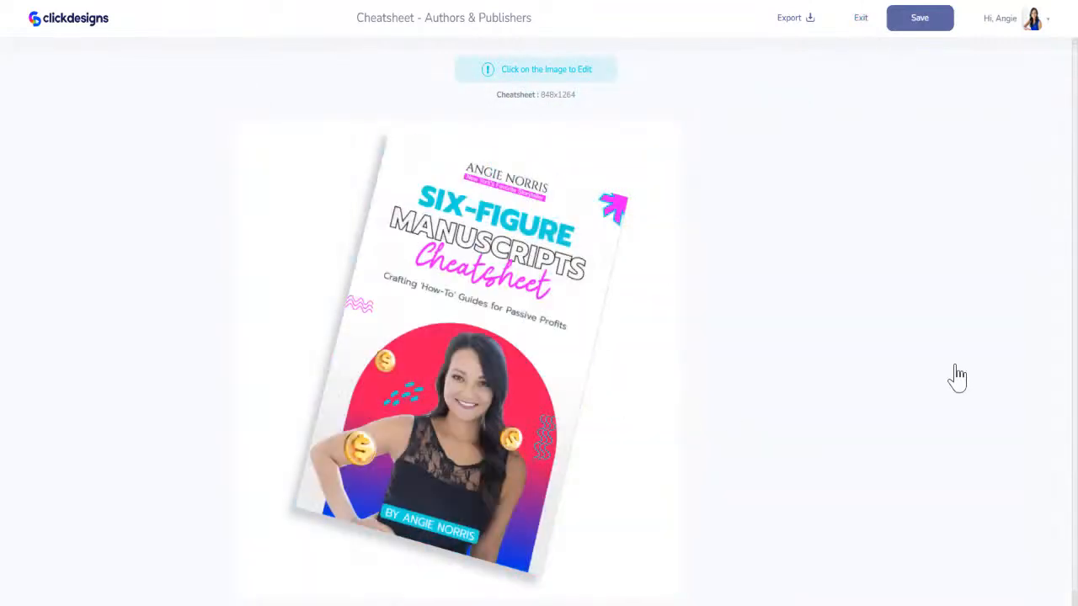
click(918, 20)
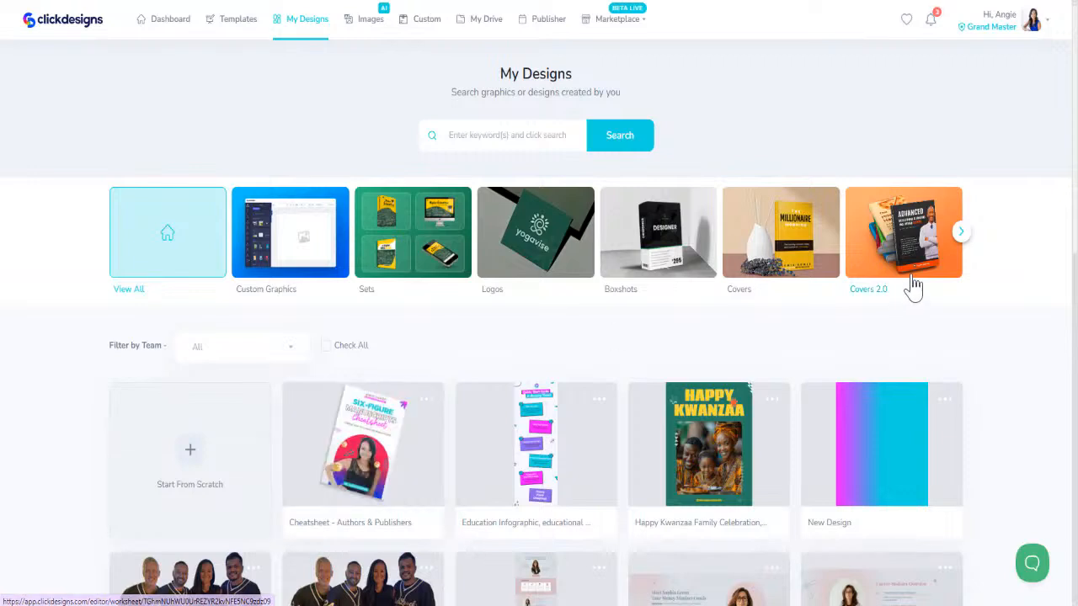
- Show the full-page designs in the Pages category of My Designs and look over the saved pages
click(962, 232)
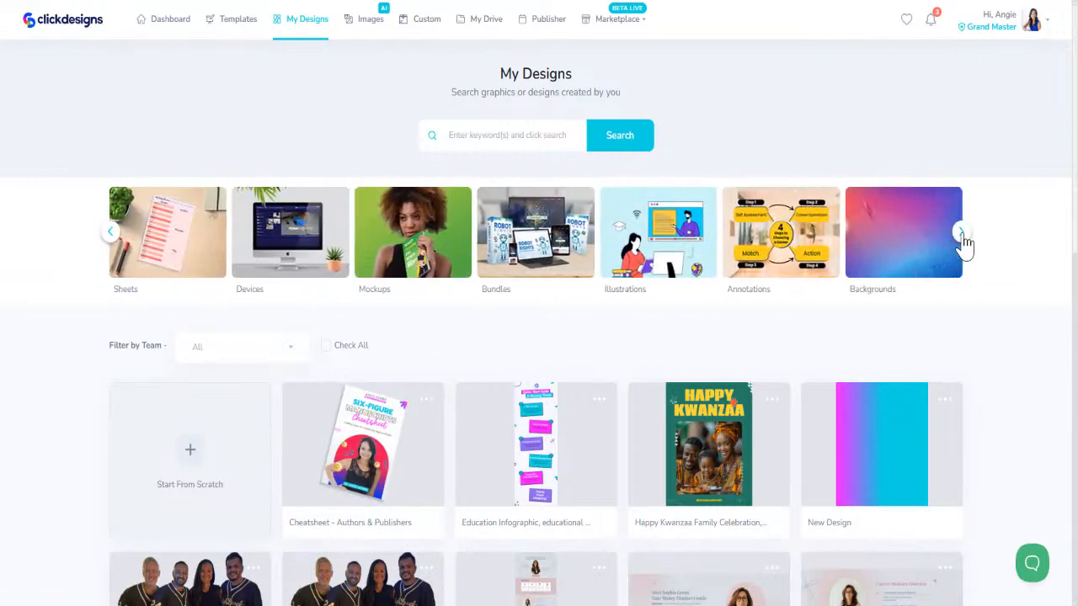
click(962, 232)
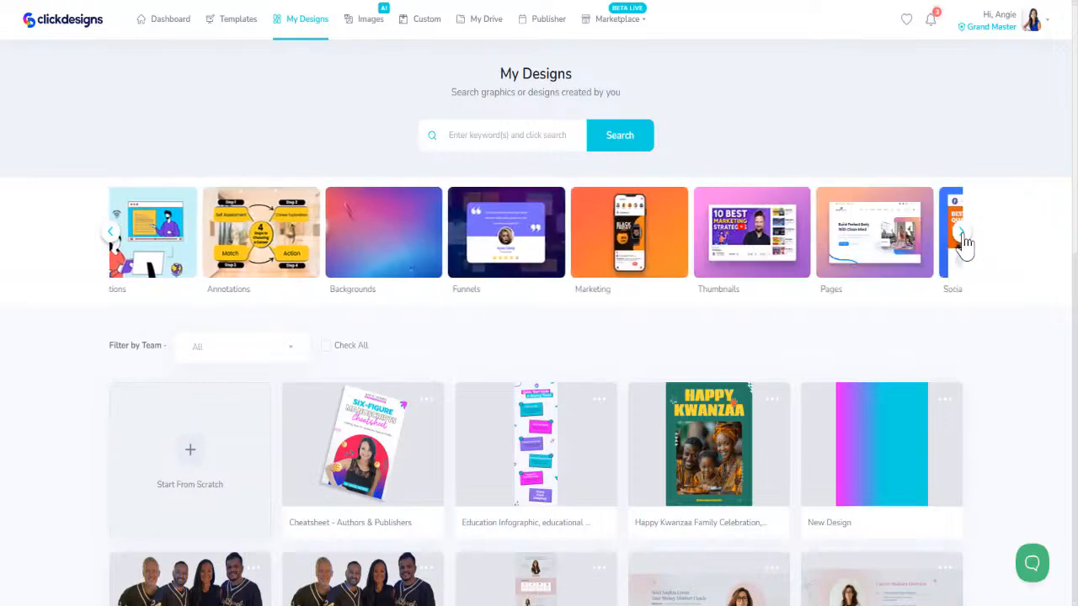
click(536, 256)
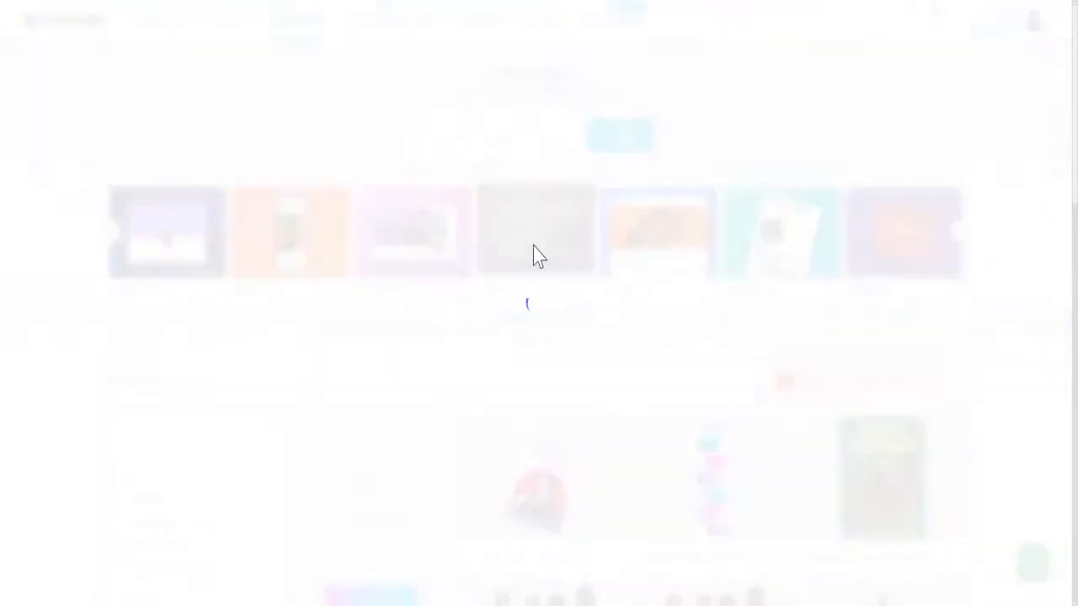
scroll(582, 384, down, 4)
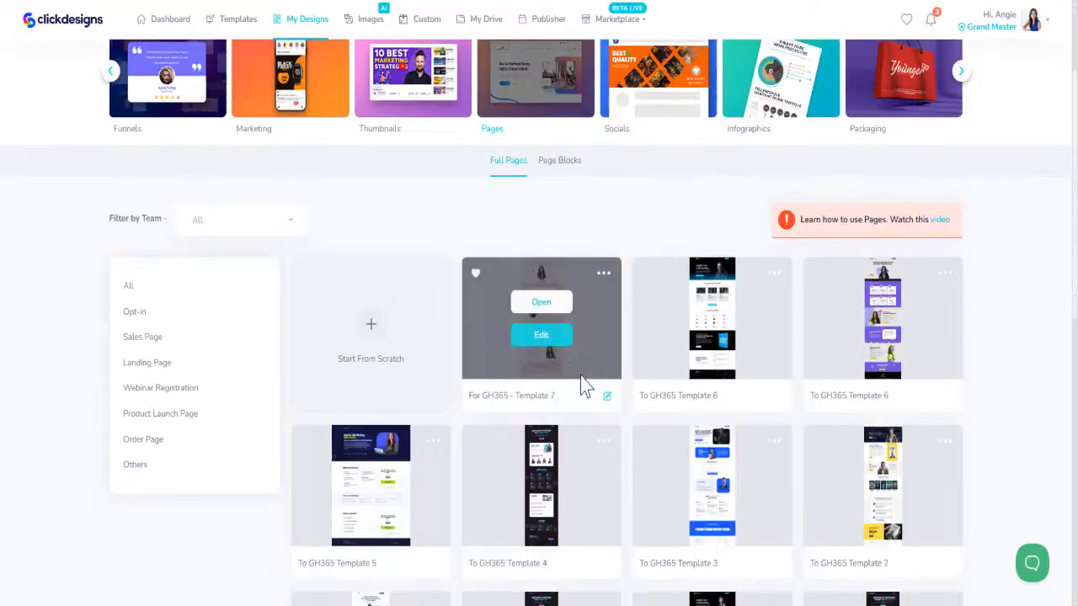
mouse_move(684, 291)
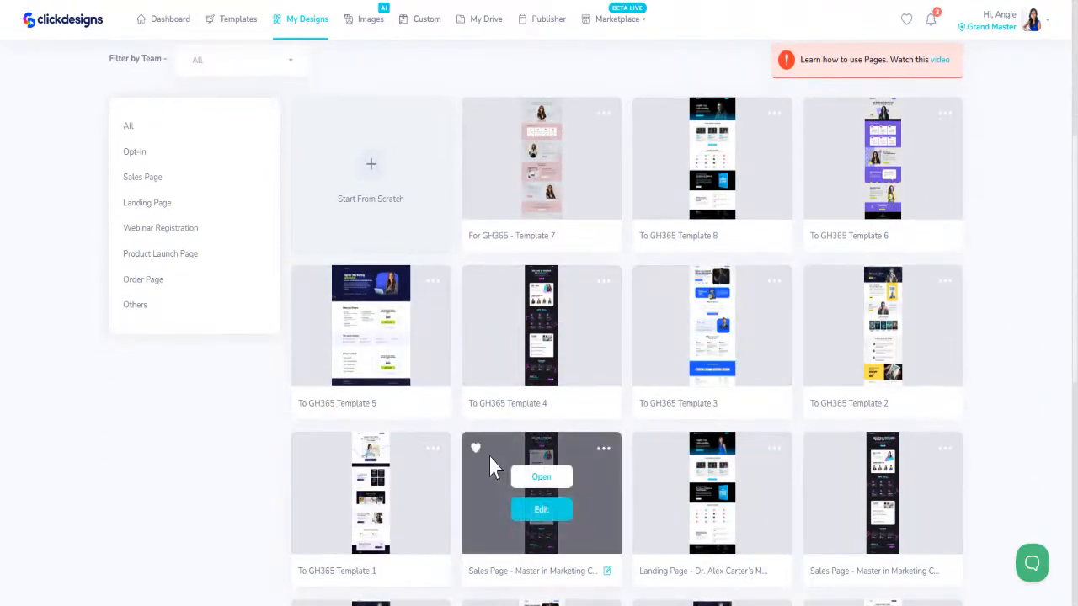
mouse_move(660, 455)
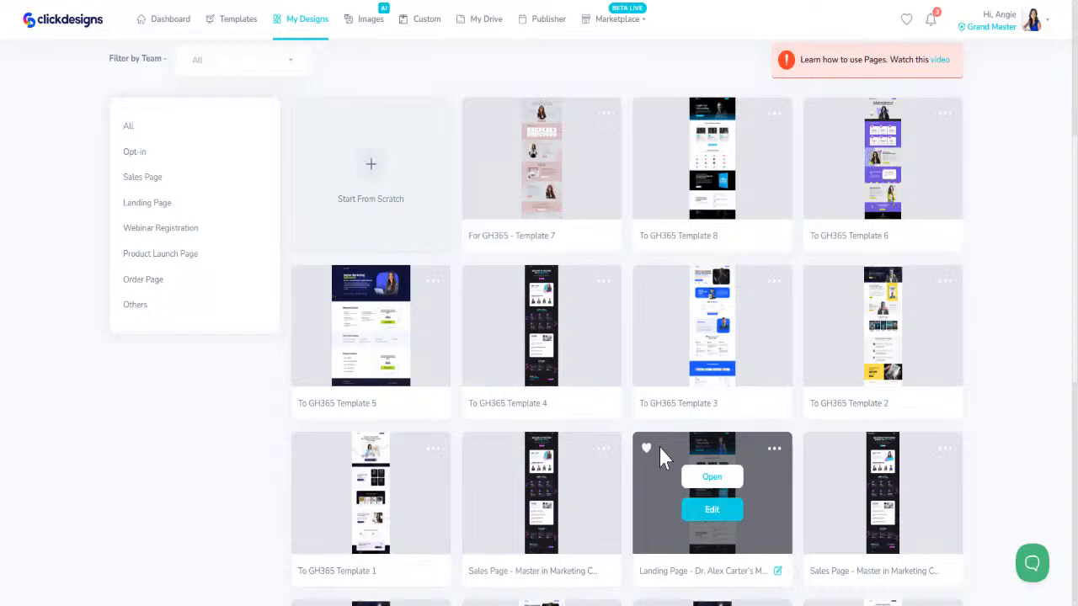
- Filter the saved pages by Opt-in, reset the filter to All, and filter them by Landing Page
click(141, 154)
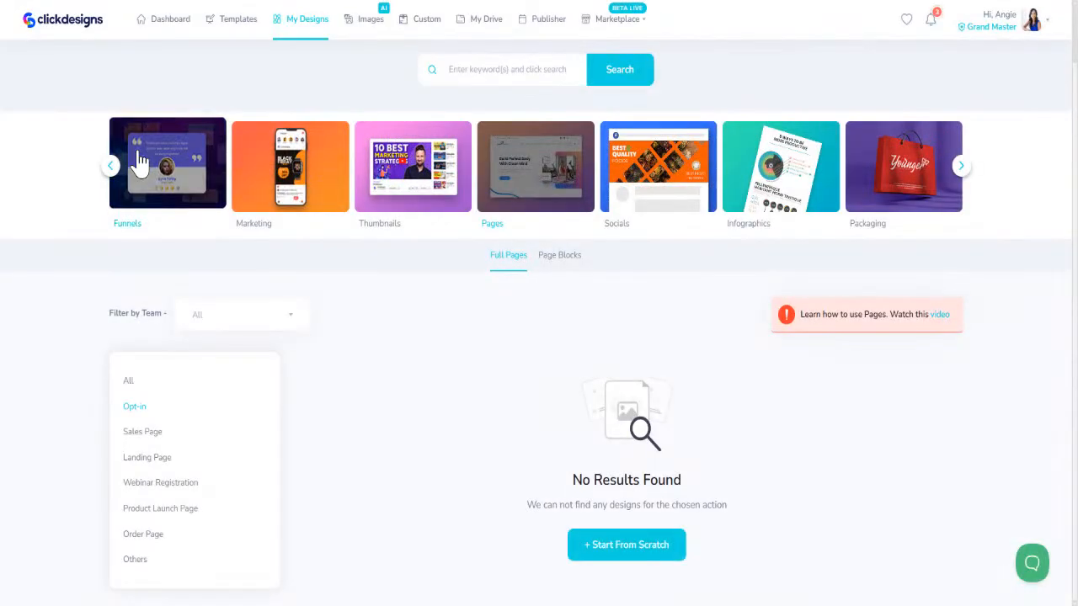
click(128, 381)
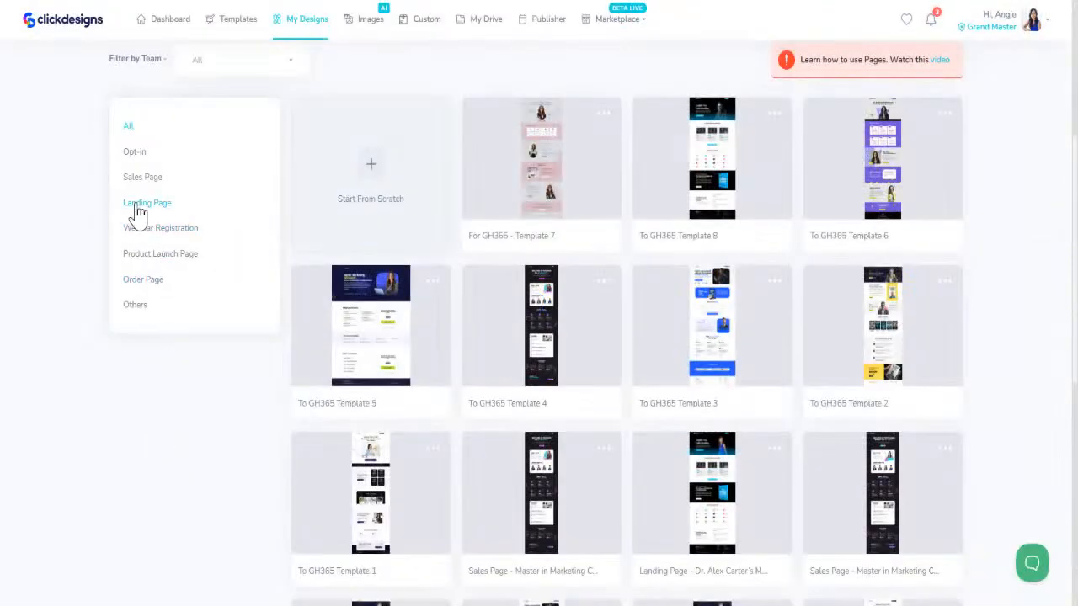
click(138, 208)
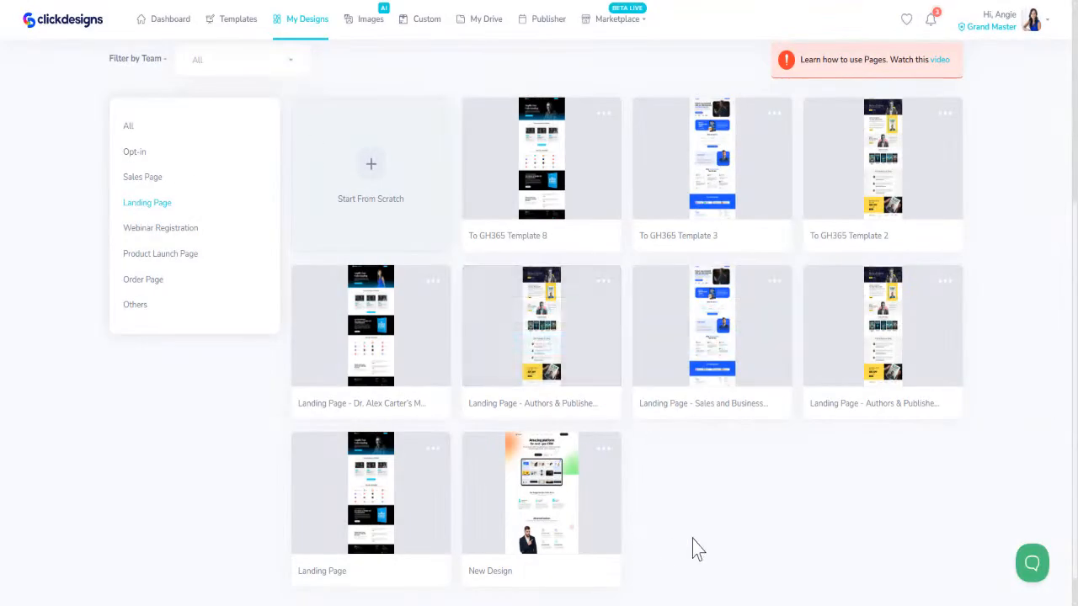
- Preview the "Landing Page - Authors & Publishers" design in the second row, review all its sections, and close the preview
click(605, 289)
click(544, 385)
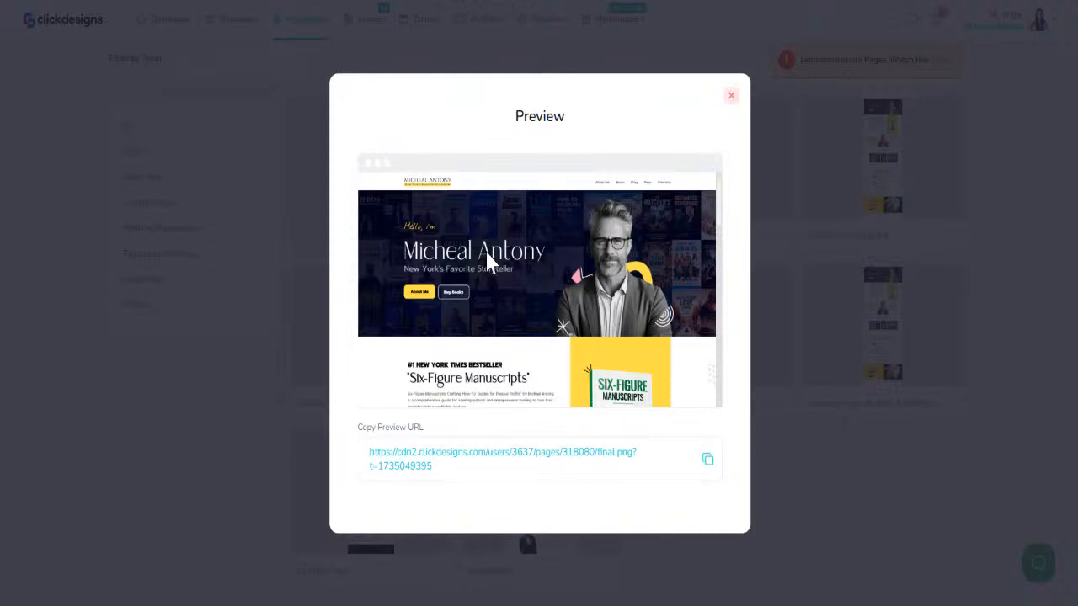
scroll(595, 312, down, 3)
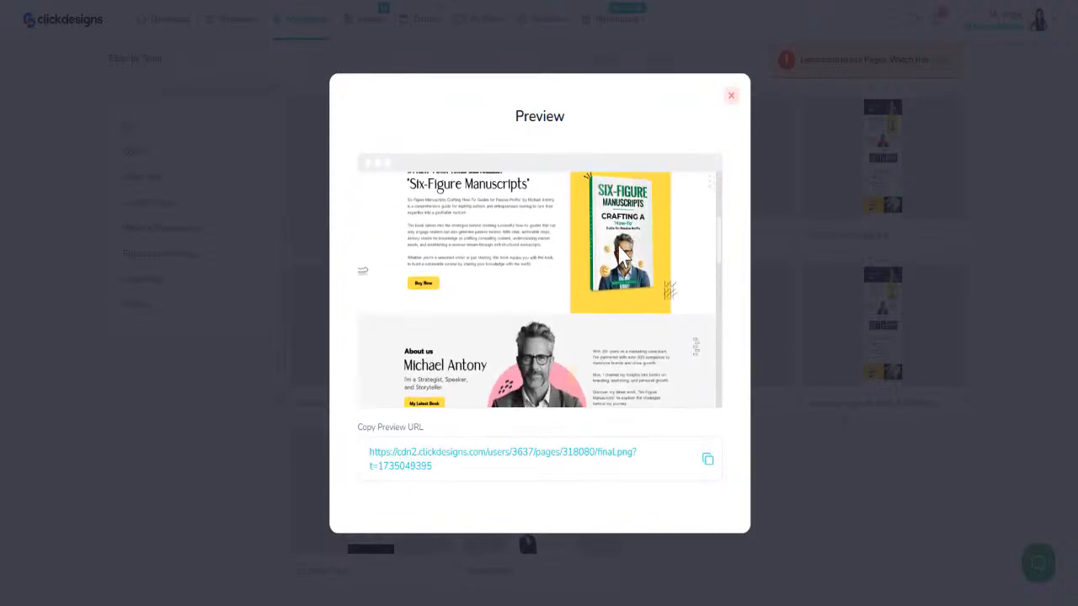
scroll(399, 265, down, 3)
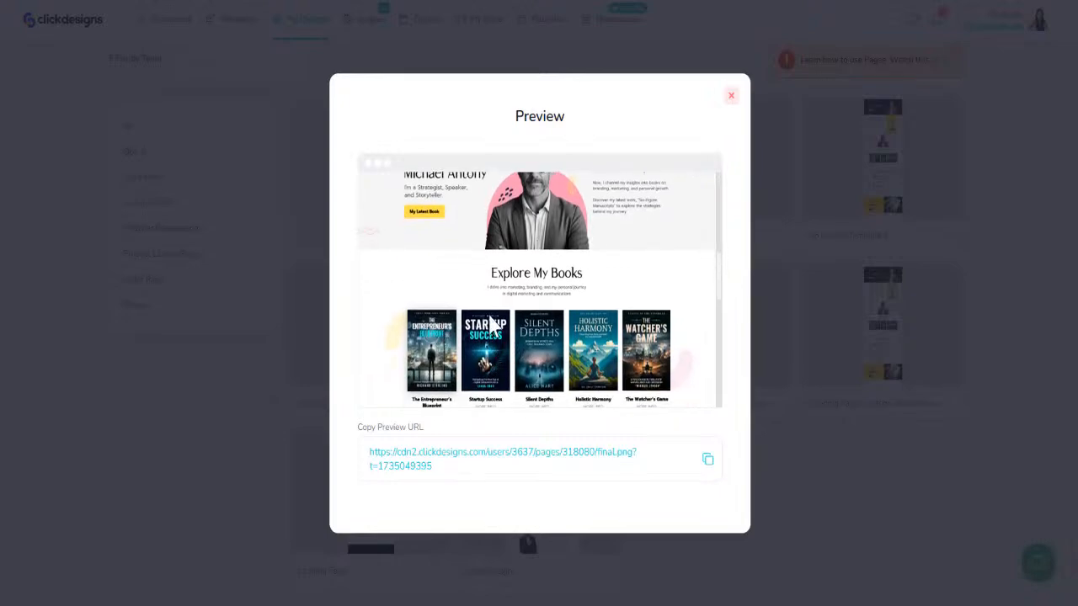
scroll(494, 335, down, 5)
scroll(472, 358, up, 6)
scroll(640, 357, down, 5)
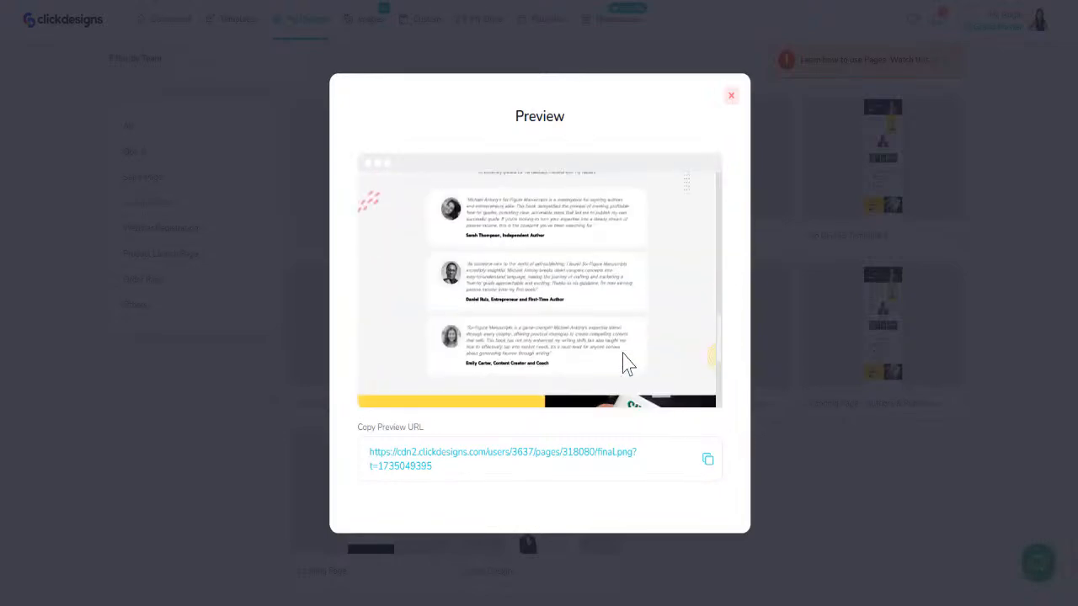
scroll(578, 384, down, 2)
scroll(577, 389, up, 10)
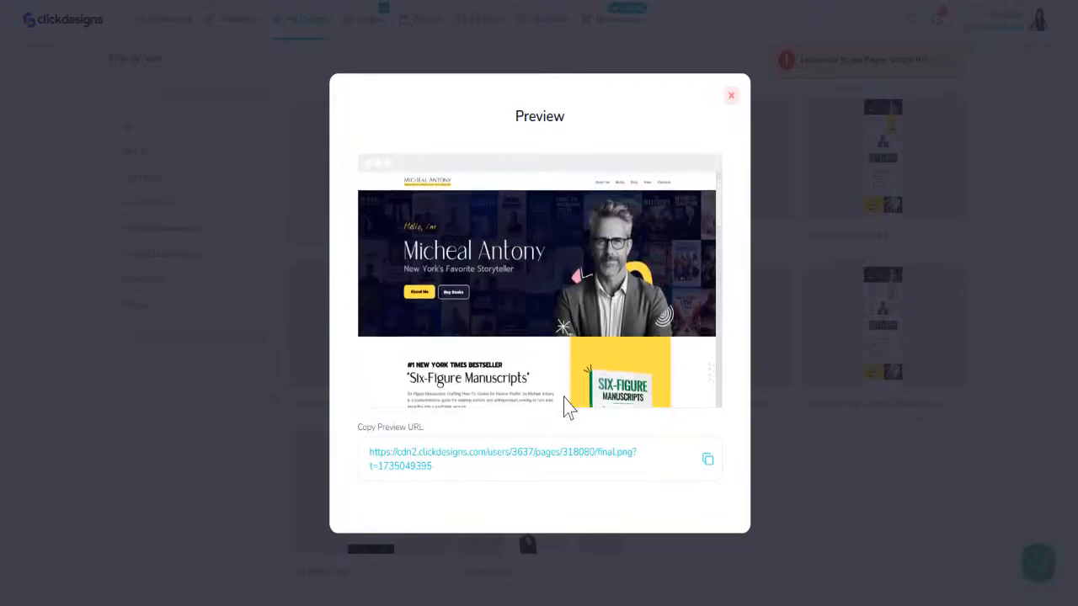
click(732, 98)
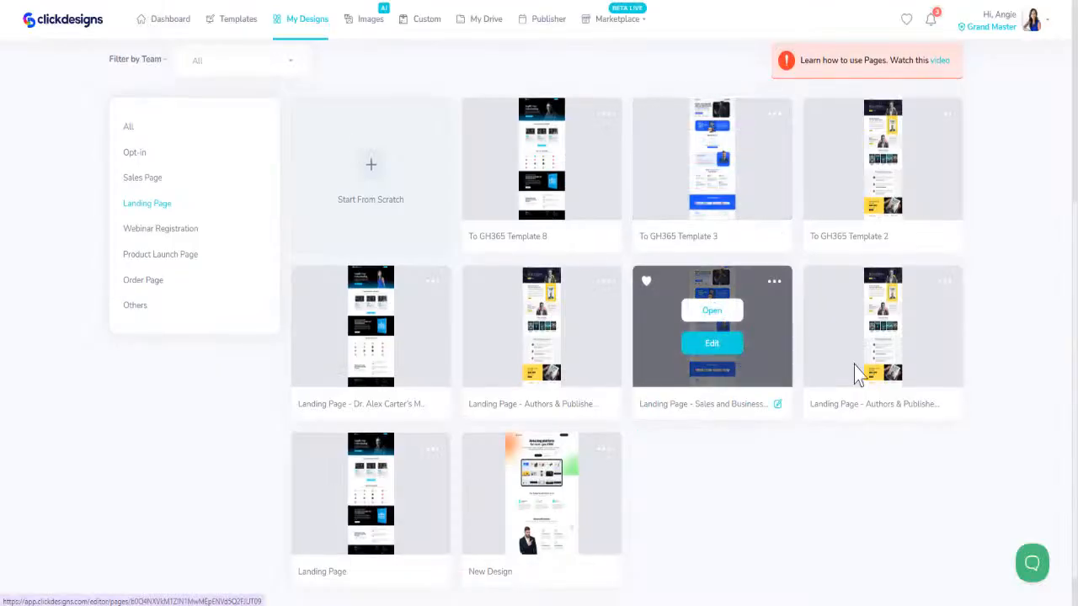
- Preview the black-and-blue podcast landing page at the start of the second row, review its sections, and close the preview
mouse_move(378, 366)
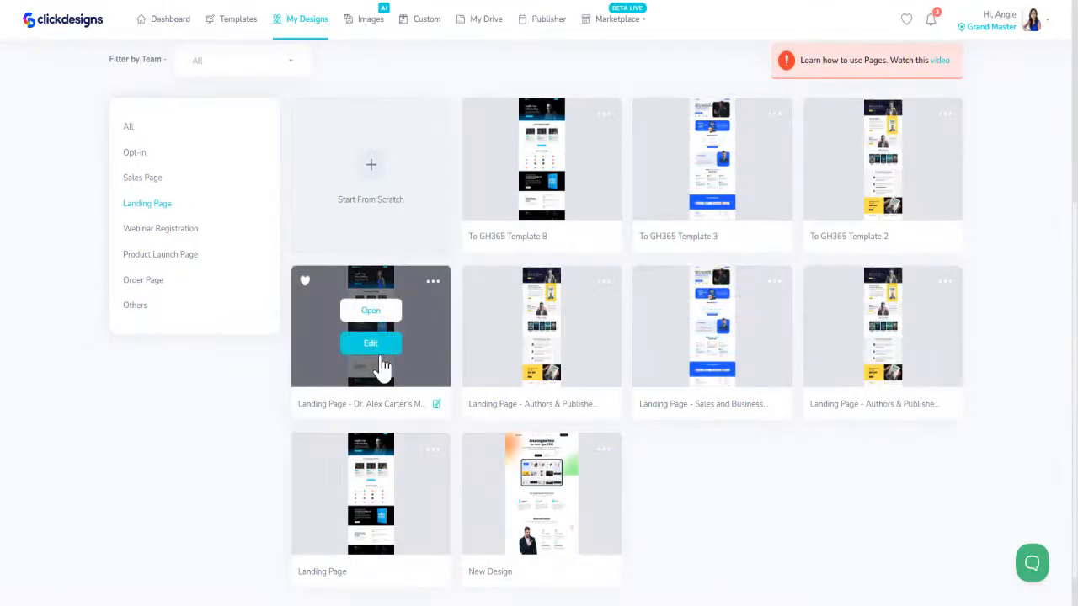
click(435, 290)
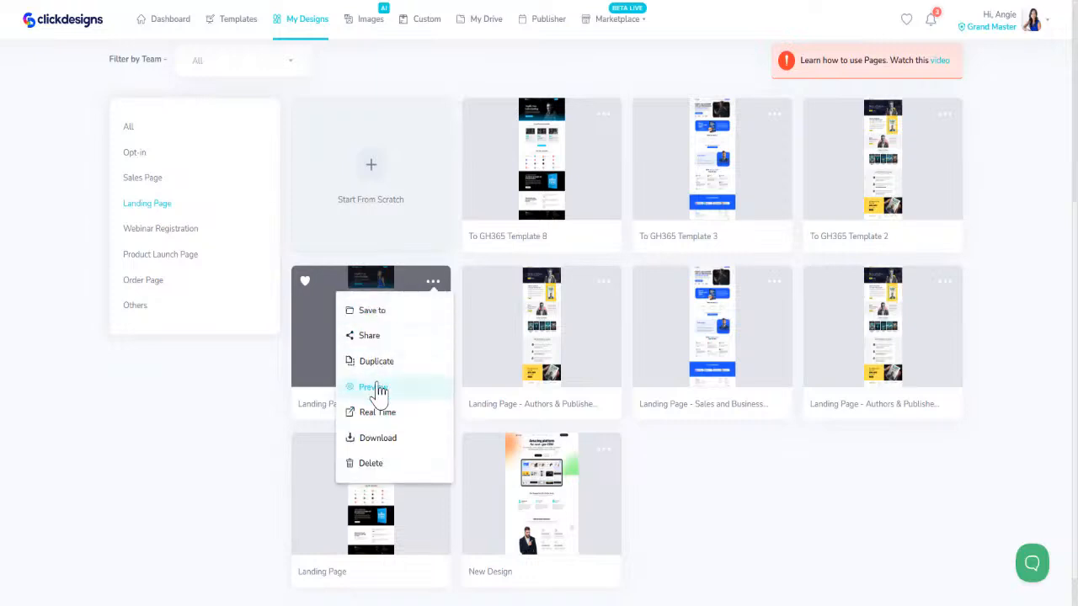
click(375, 388)
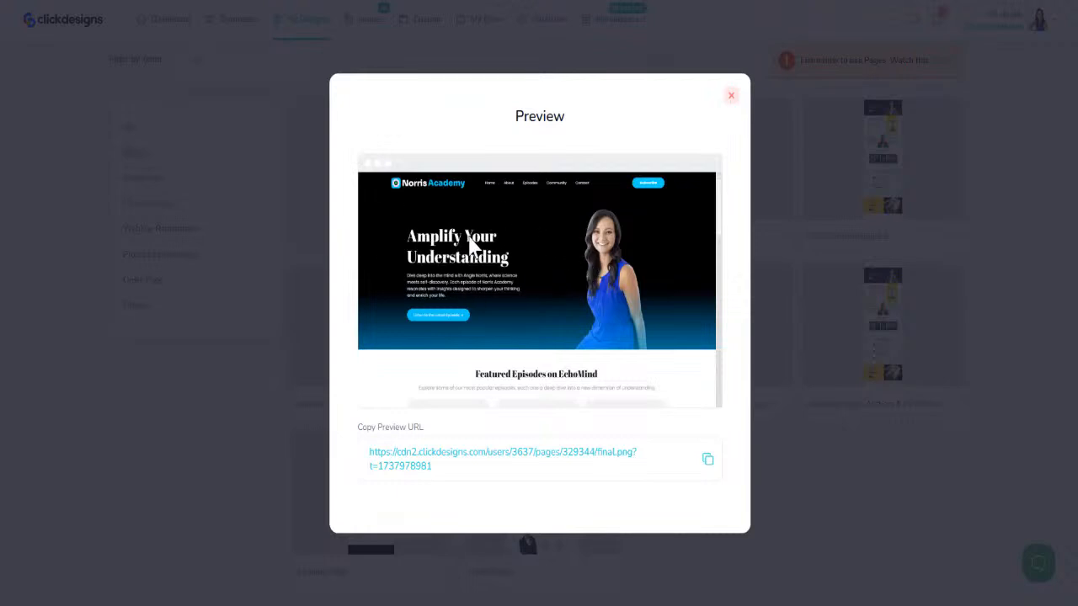
scroll(476, 270, down, 10)
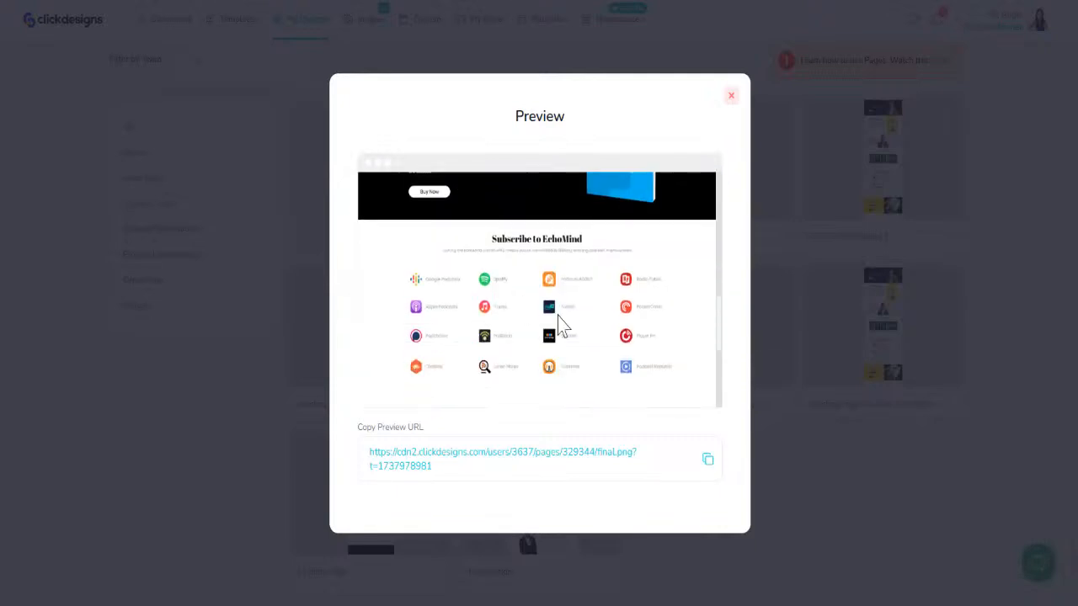
scroll(556, 209, up, 3)
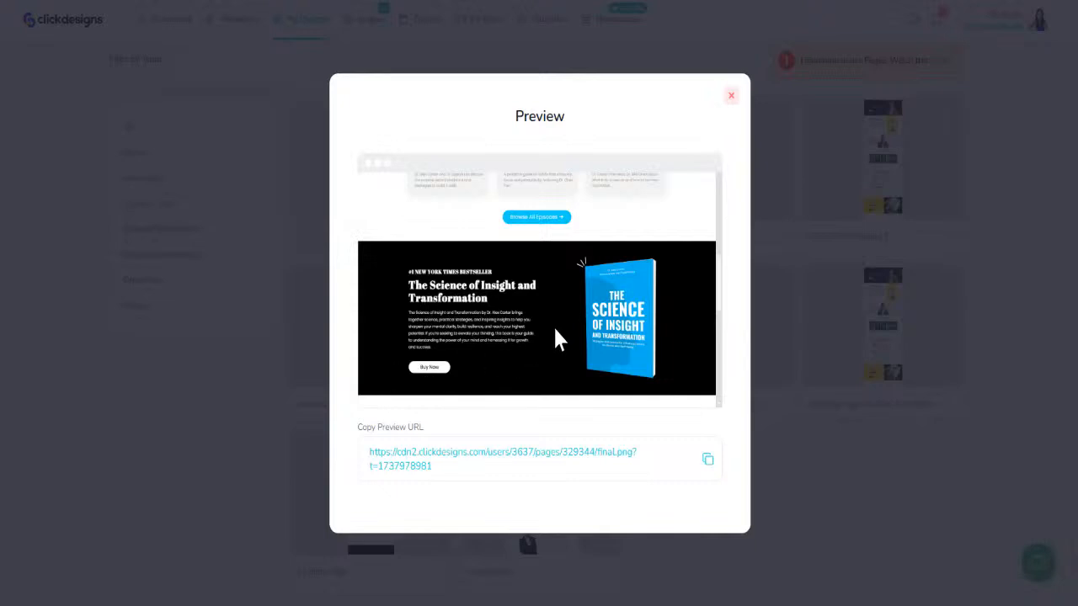
scroll(552, 337, down, 5)
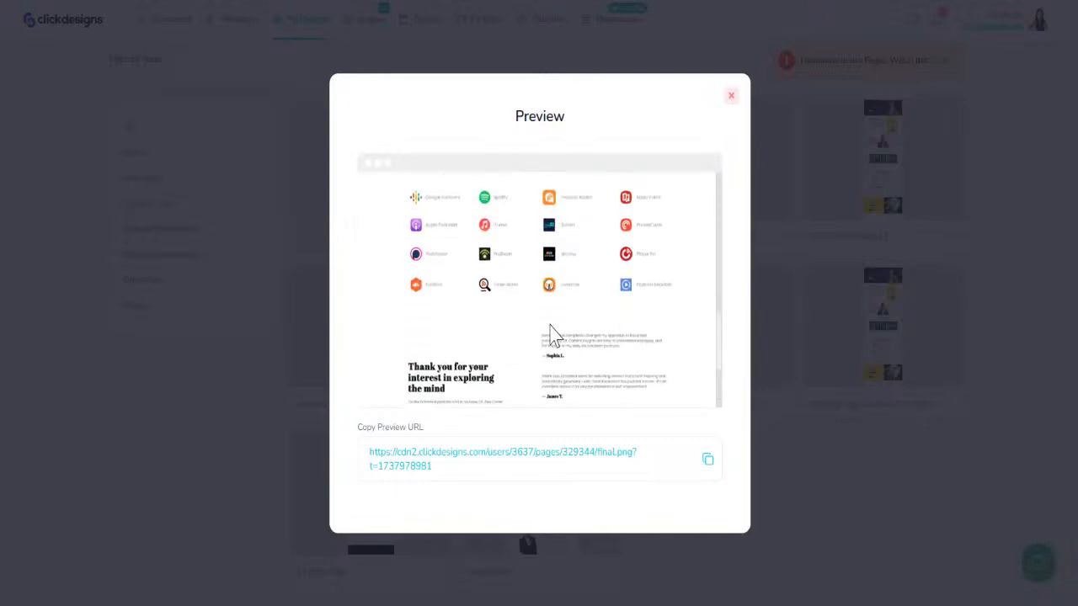
scroll(549, 329, up, 2)
scroll(549, 329, up, 4)
click(730, 95)
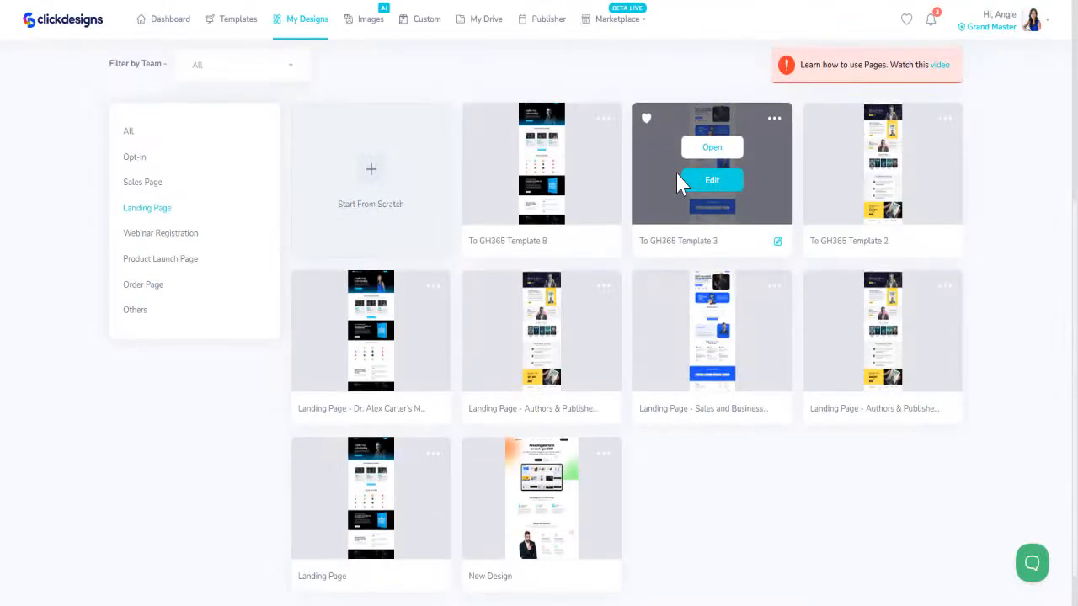
- Open the template library and show the templates in the Infographics category
scroll(549, 178, up, 4)
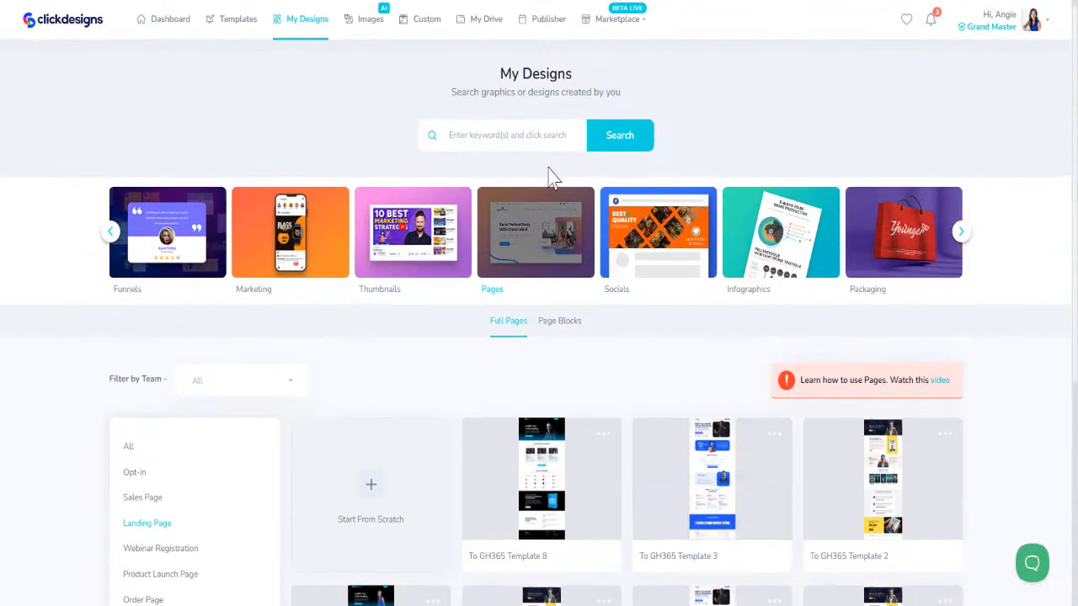
click(237, 30)
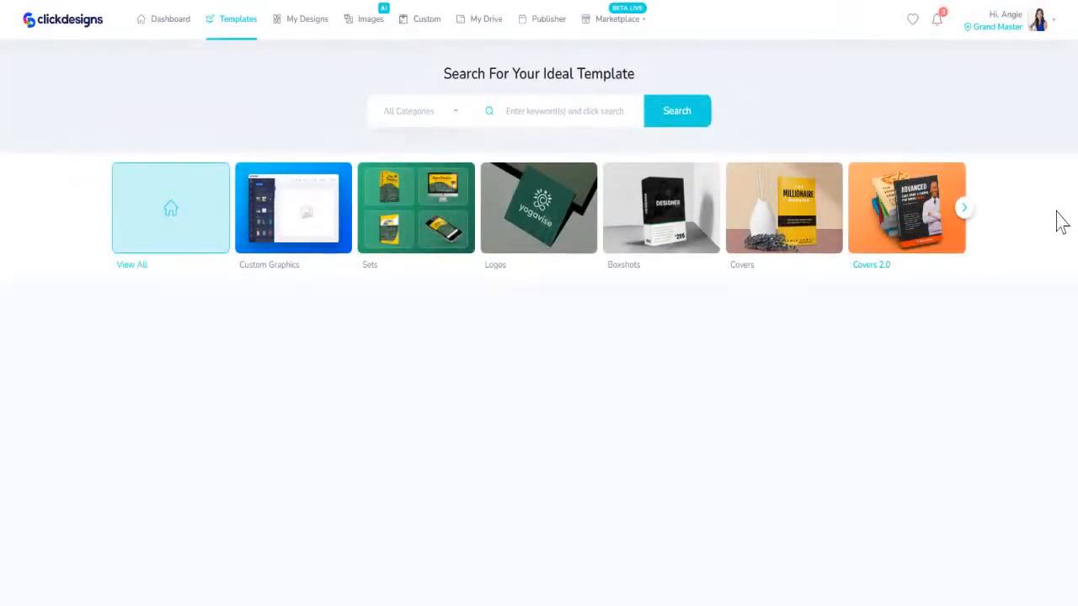
click(960, 212)
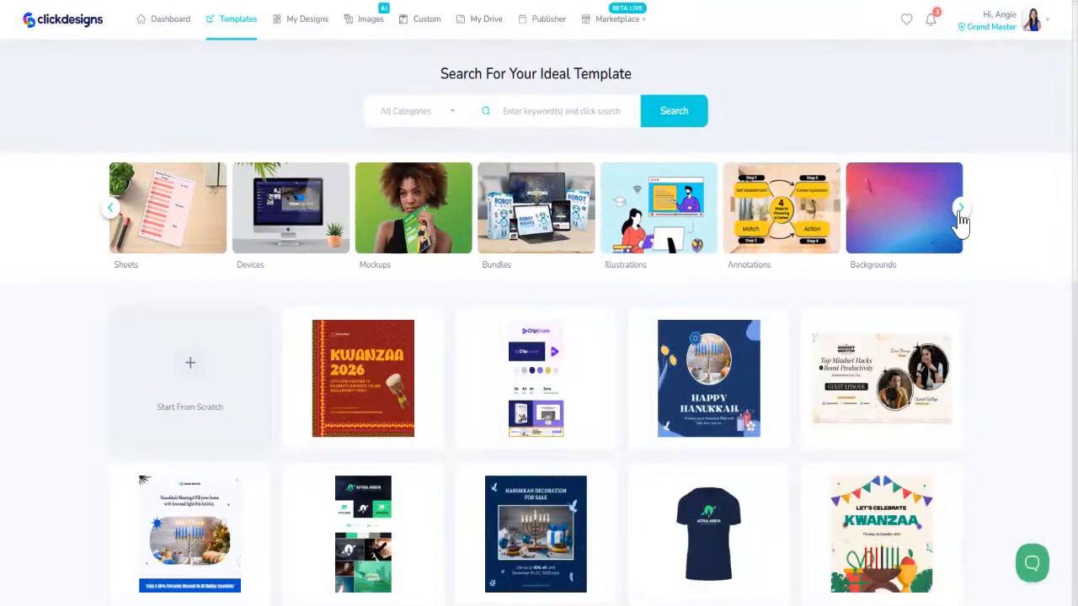
click(963, 212)
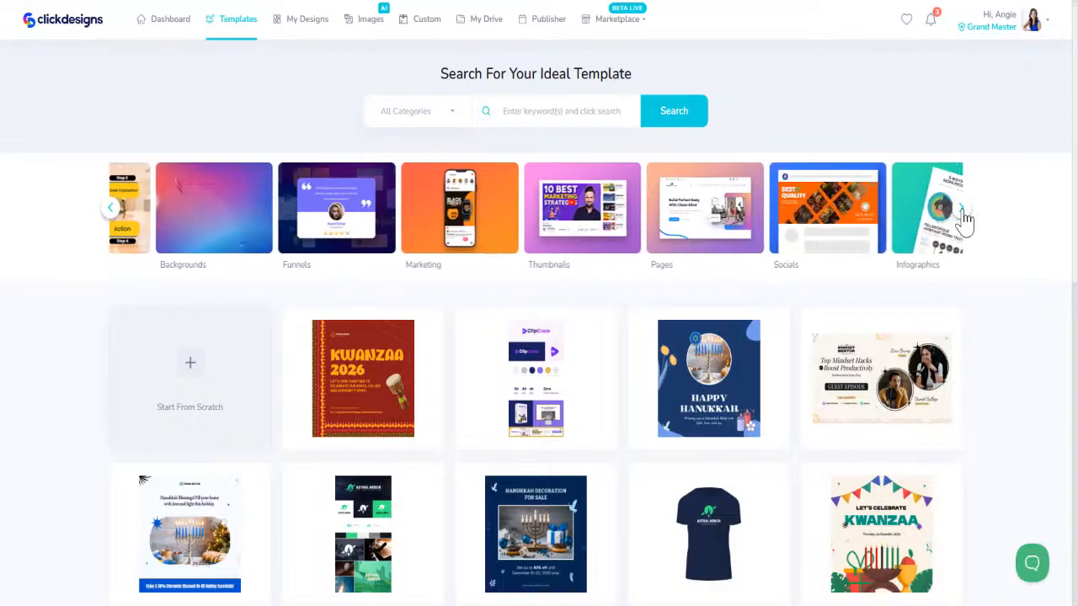
click(781, 215)
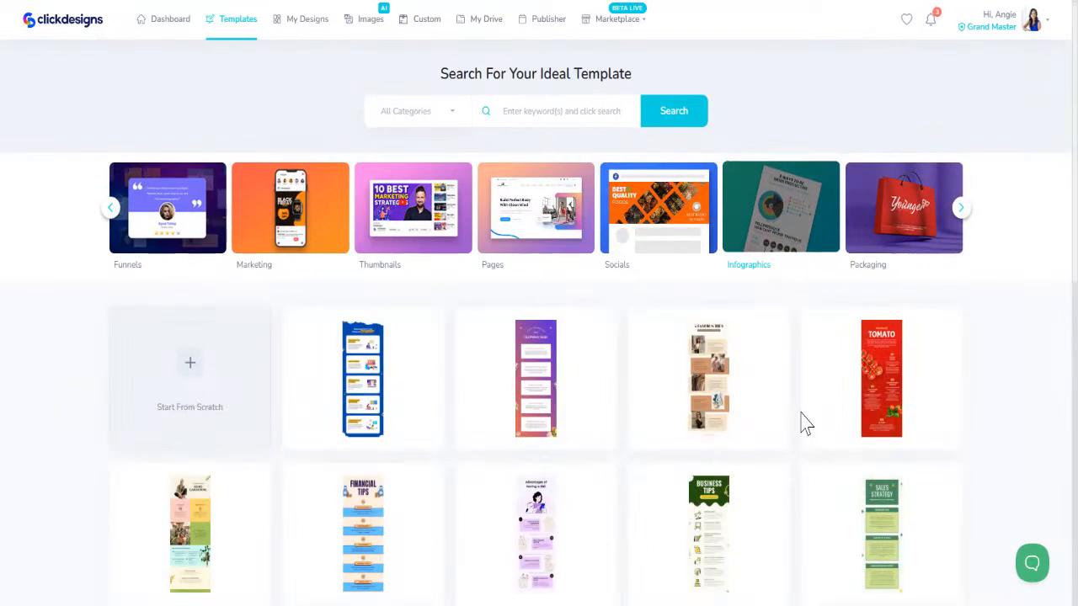
- Look through the infographic templates, load more of them, and return to the template categories
scroll(645, 506, down, 3)
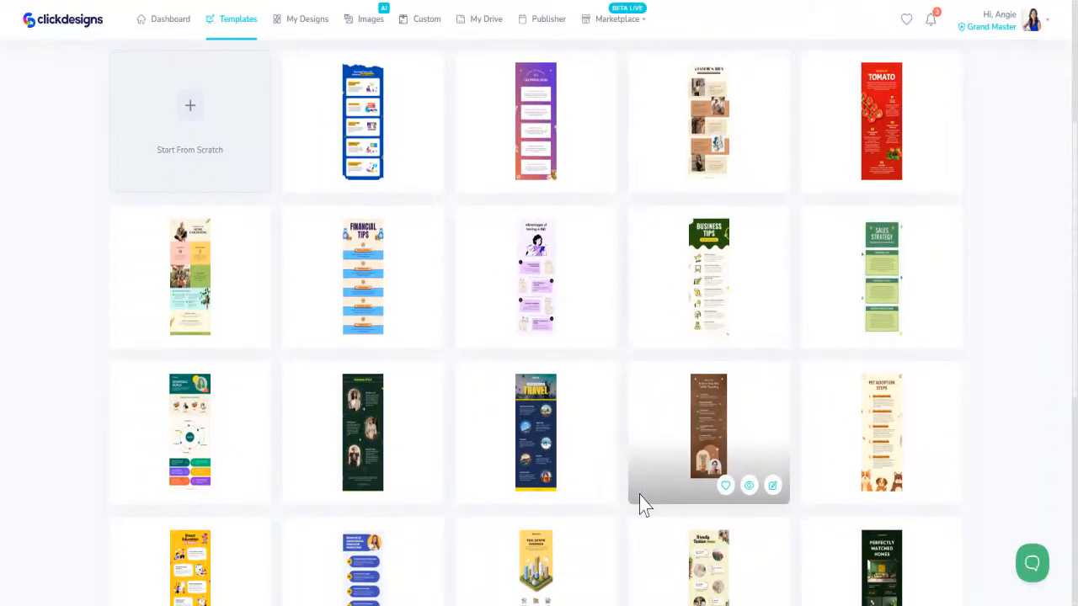
scroll(640, 504, down, 5)
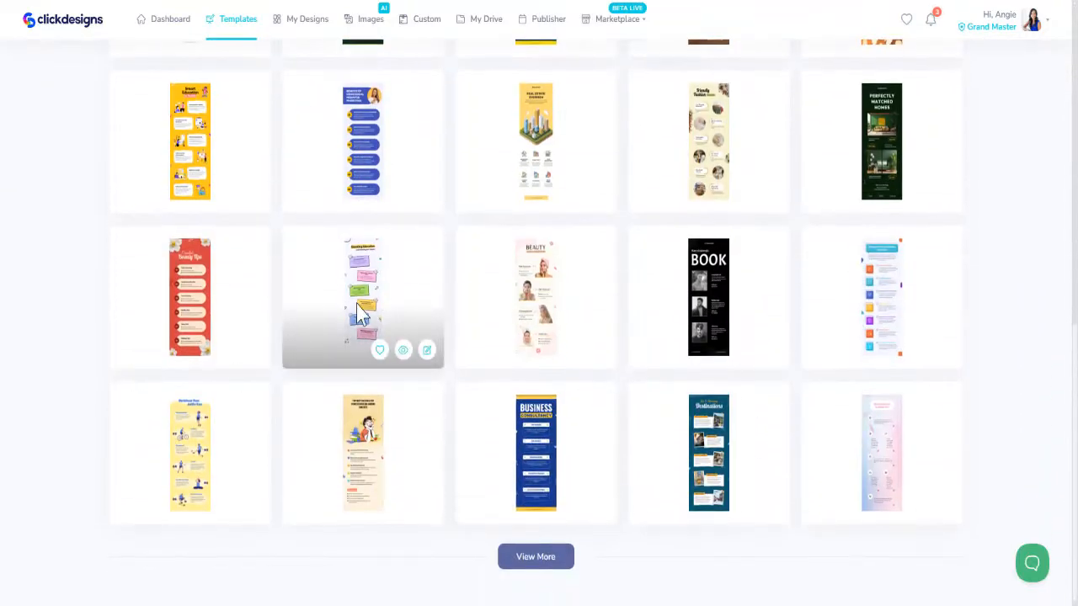
click(525, 563)
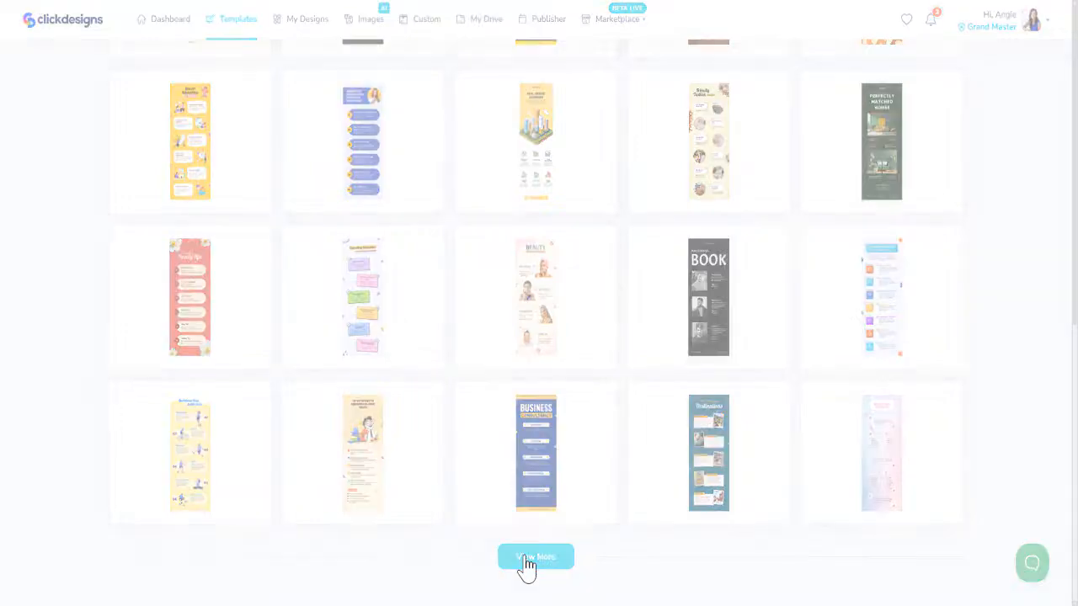
scroll(643, 411, down, 3)
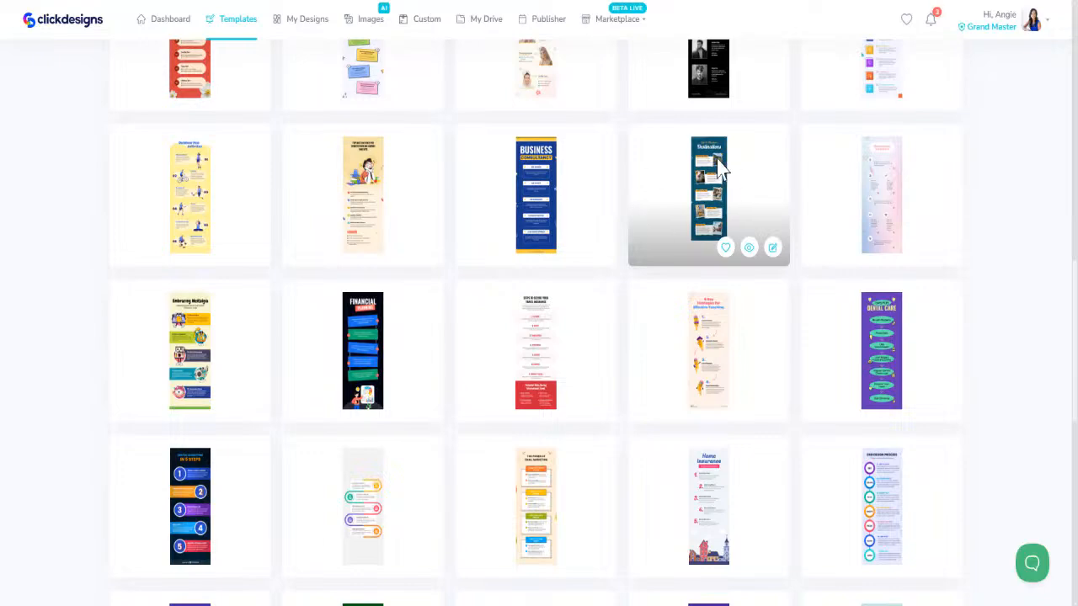
scroll(539, 425, down, 5)
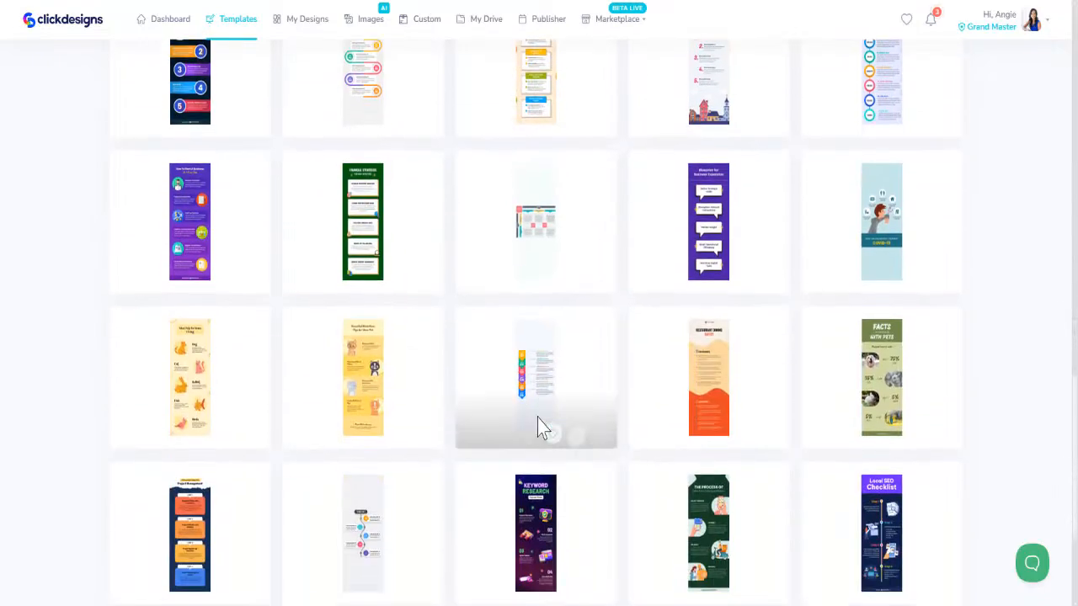
scroll(610, 474, down, 3)
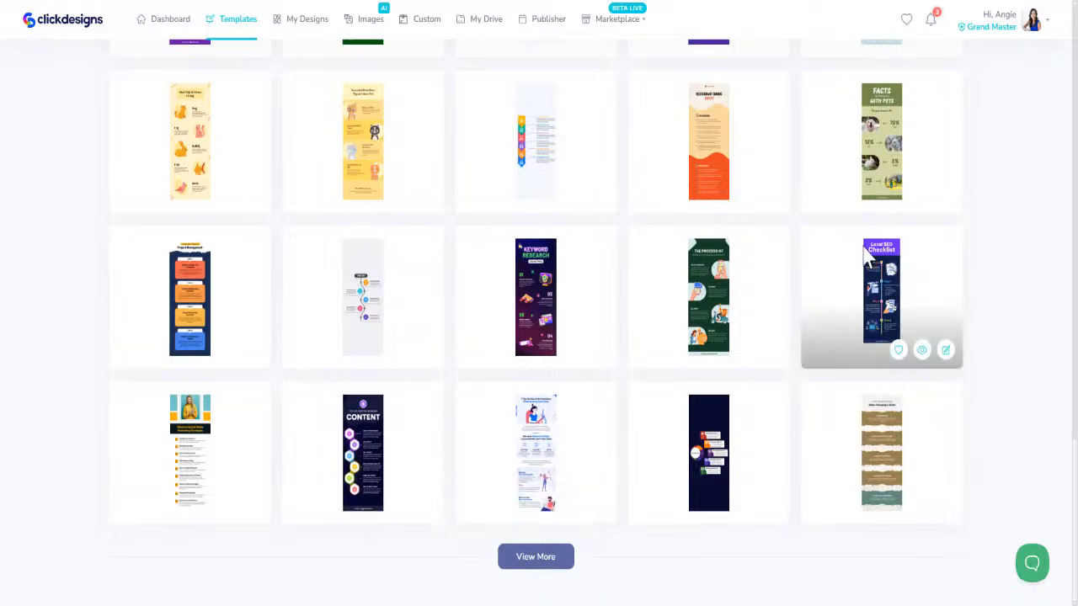
scroll(539, 497, up, 7)
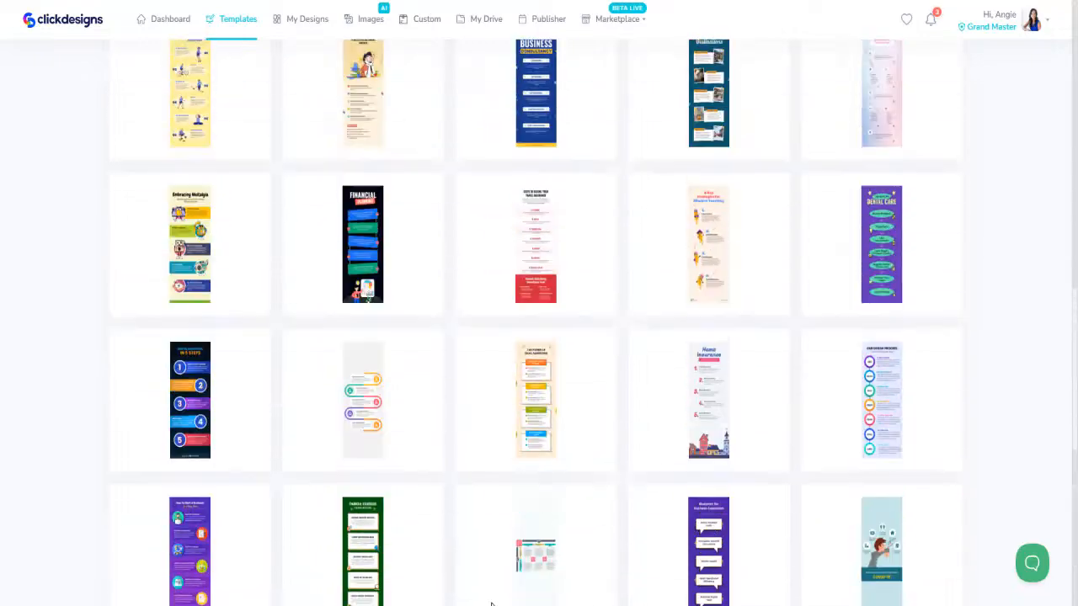
scroll(492, 505, up, 10)
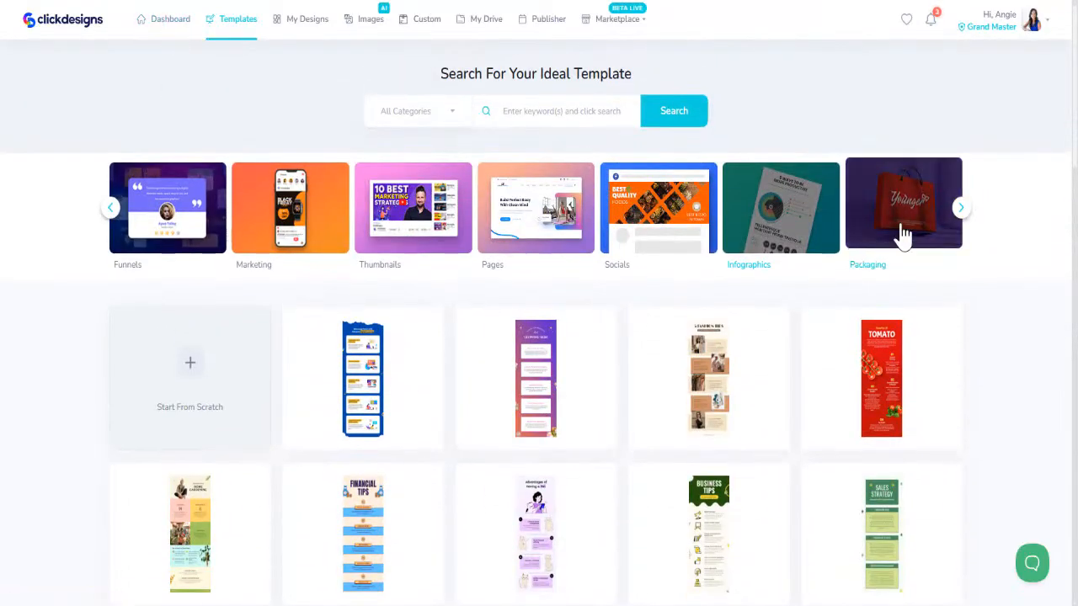
- Show the Publishing book templates and the Business Cards templates in the Prints category
click(960, 208)
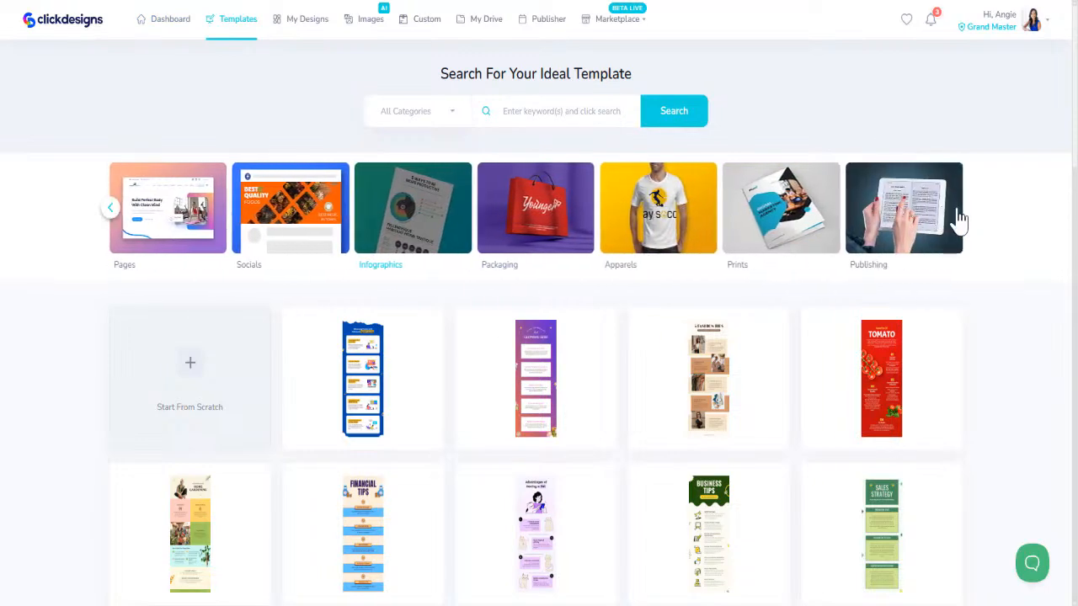
click(956, 221)
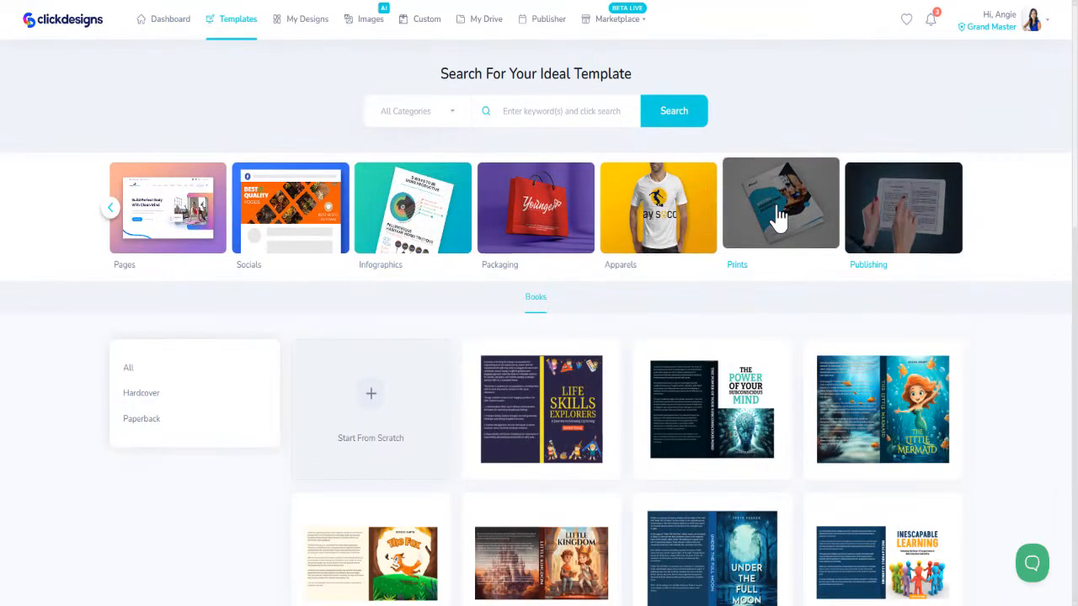
click(779, 217)
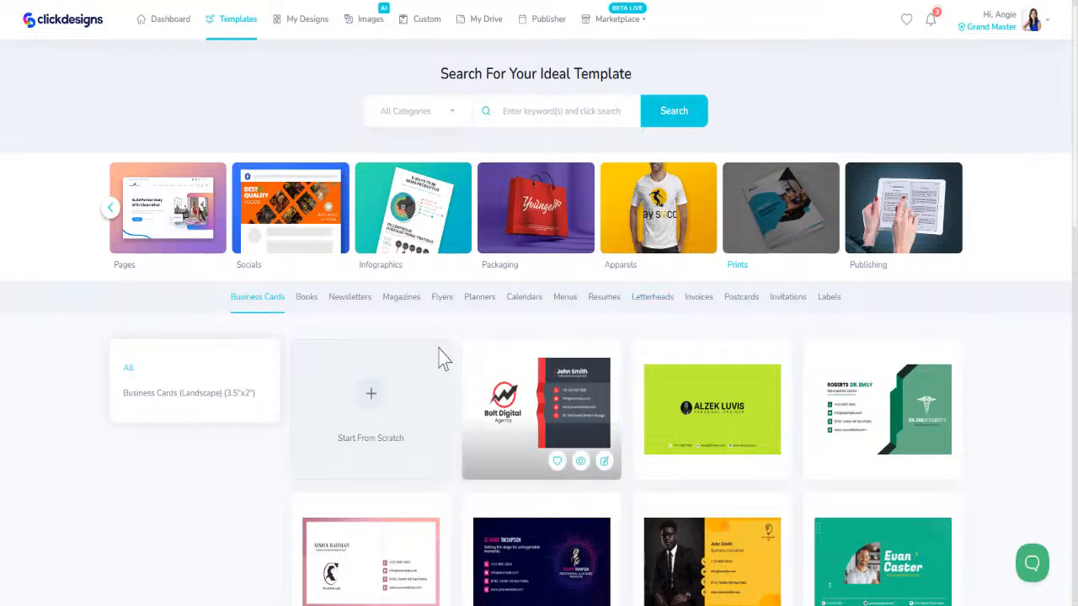
scroll(342, 365, down, 3)
scroll(337, 374, up, 3)
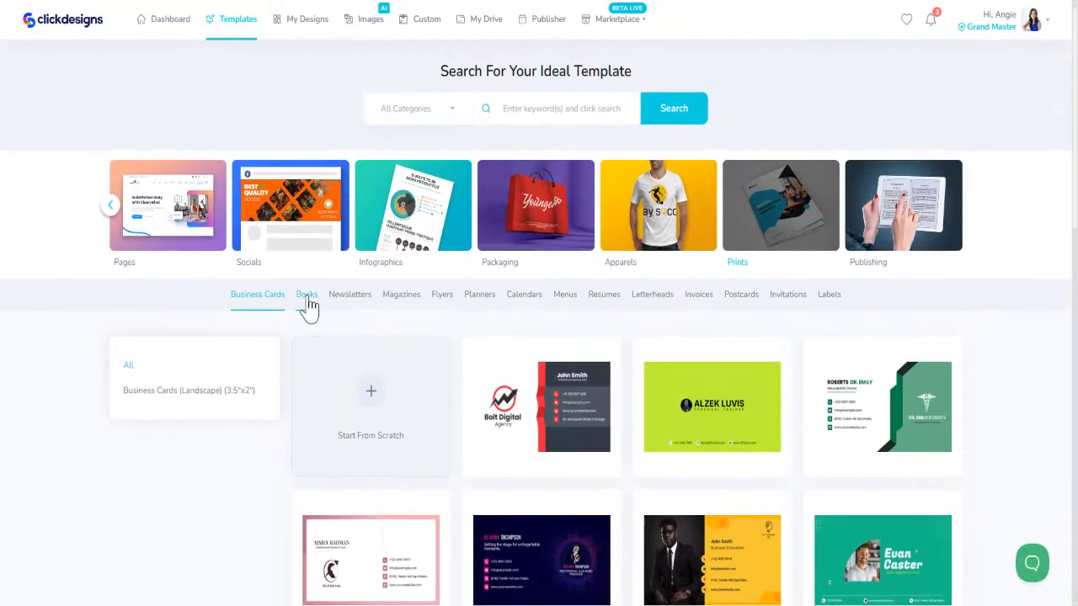
- Show the Books and Newsletters templates within Prints and look over the newsletter designs
click(308, 300)
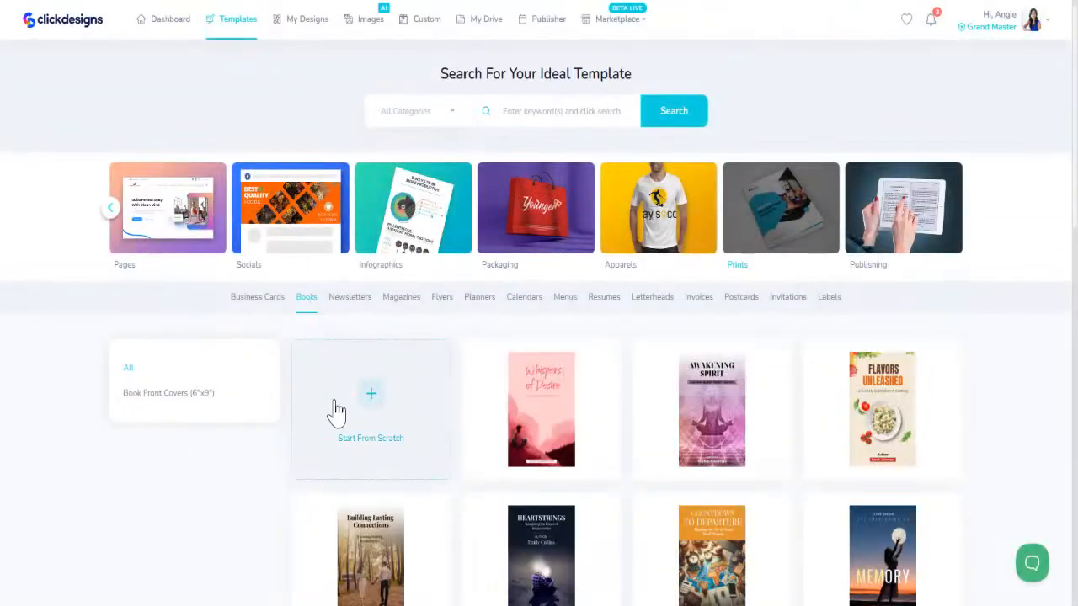
click(347, 310)
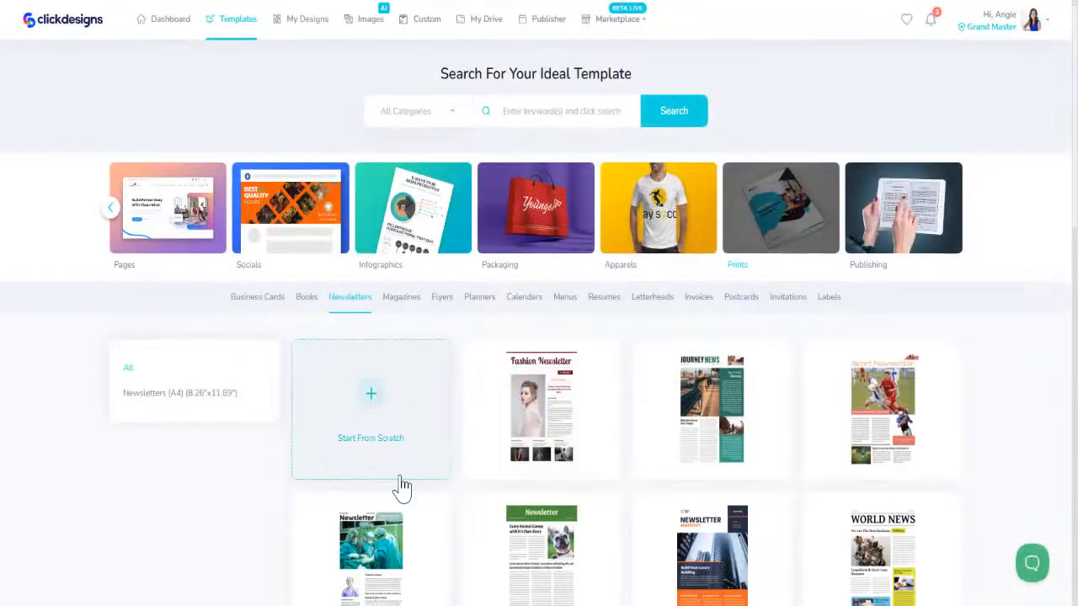
scroll(399, 489, down, 5)
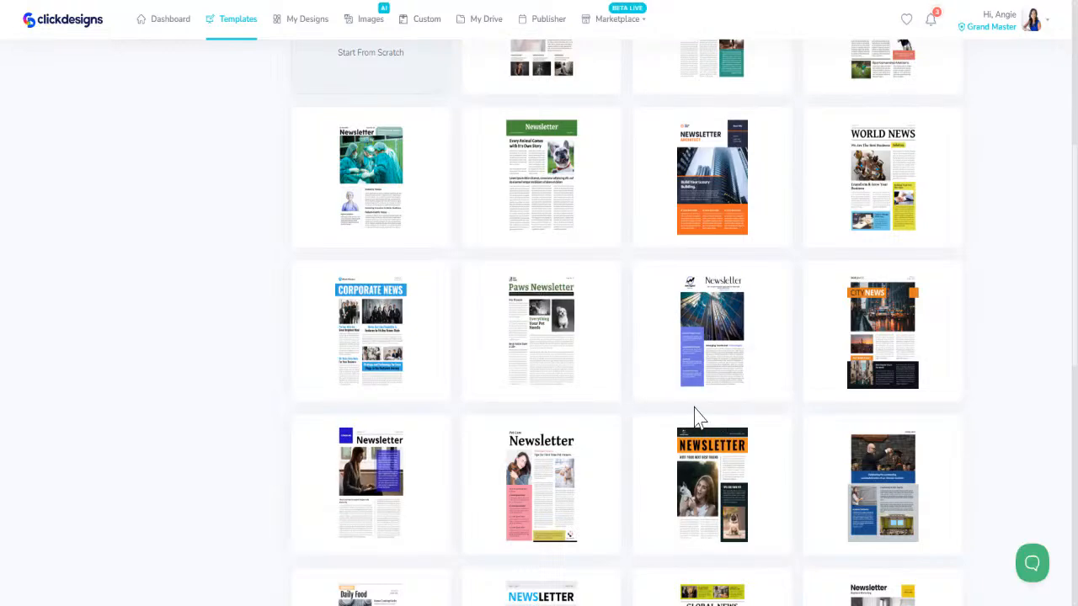
scroll(694, 416, down, 4)
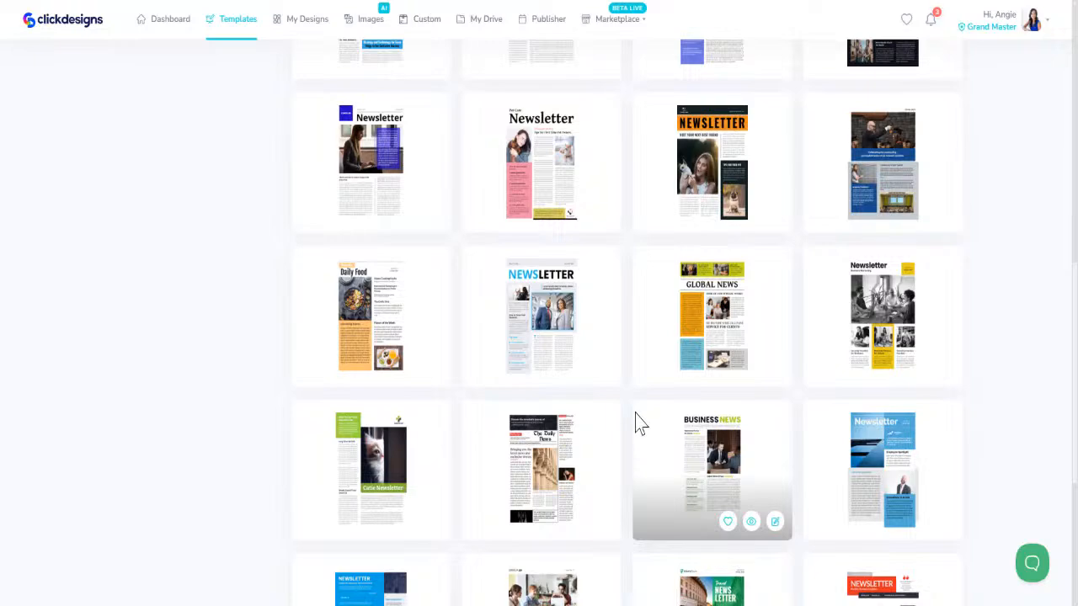
scroll(637, 423, down, 4)
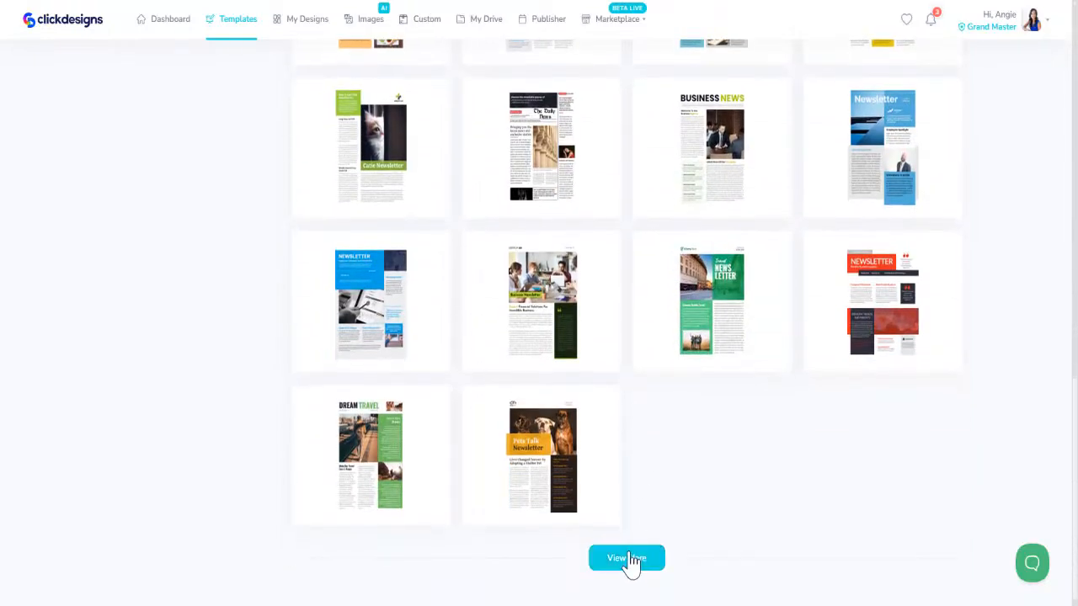
- Load more newsletter templates and examine the added layouts
click(630, 562)
scroll(725, 512, down, 5)
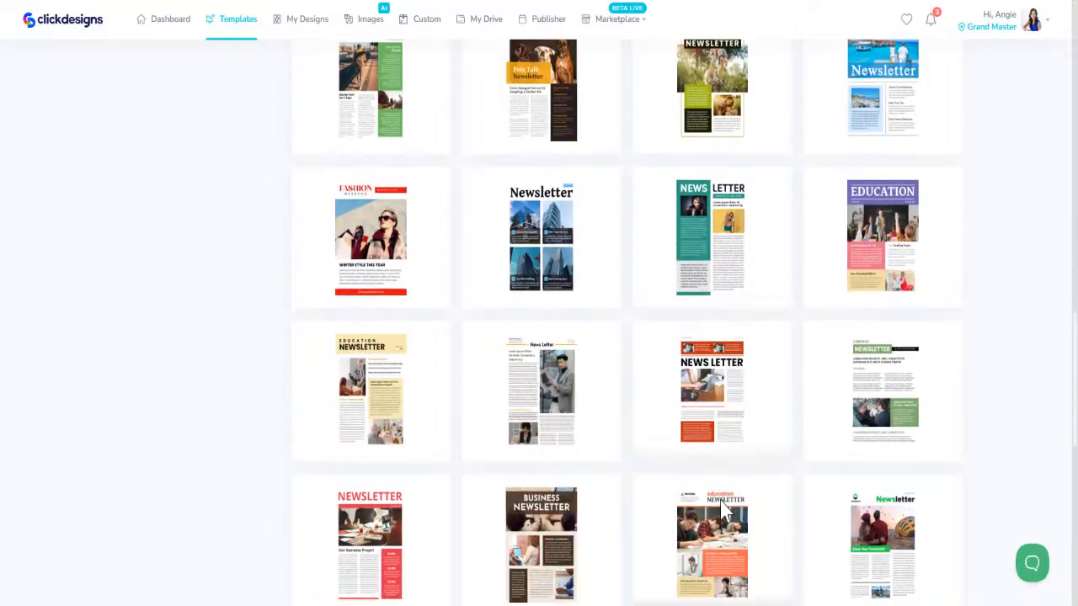
scroll(723, 498, down, 4)
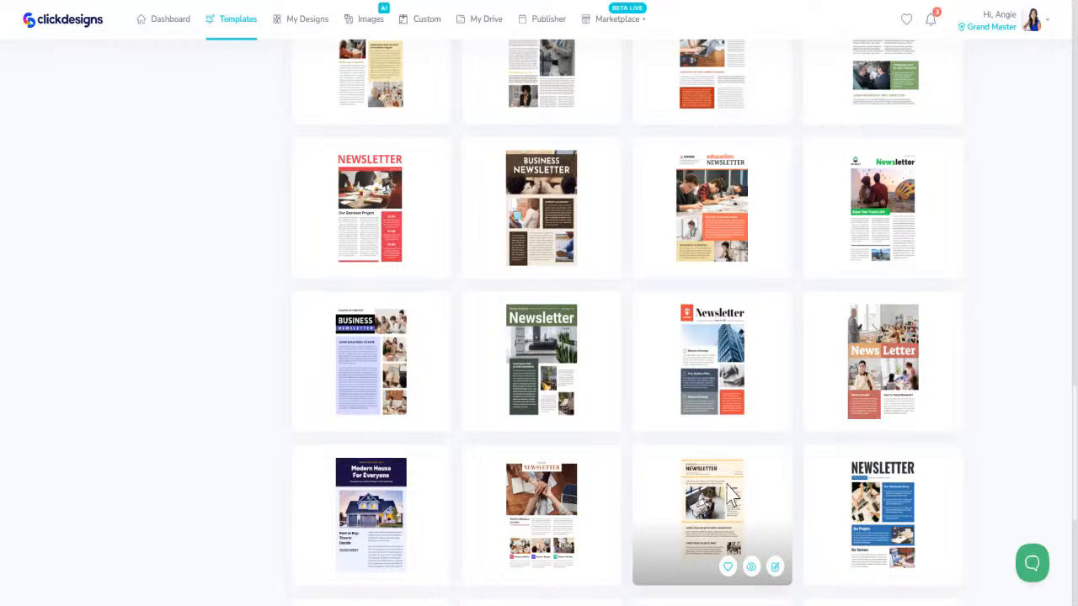
scroll(731, 497, down, 4)
scroll(731, 497, up, 2)
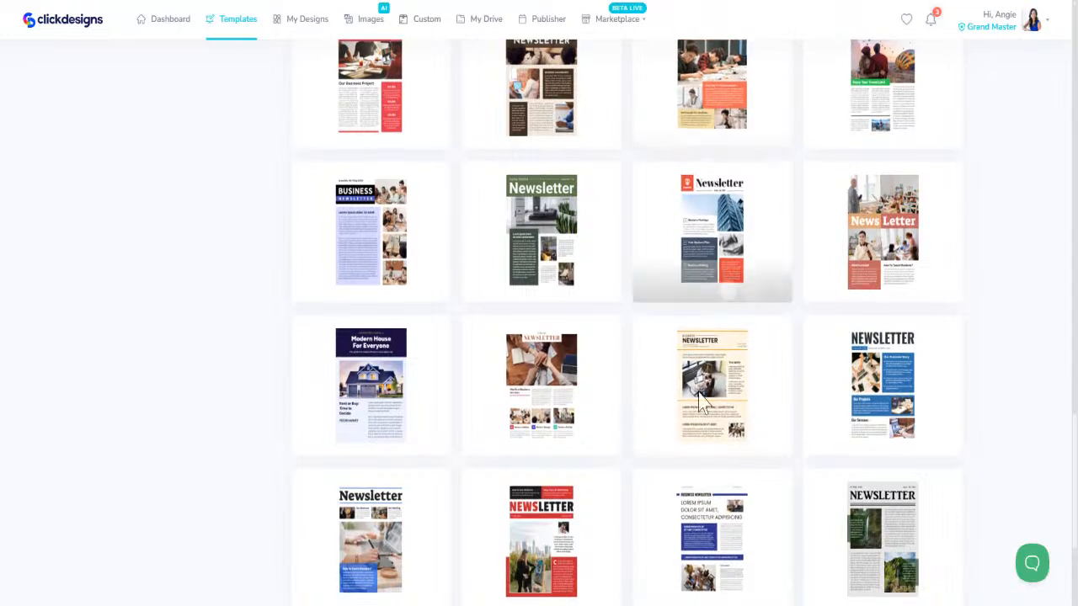
- Load the remaining newsletter templates and open the green-and-black Business Newsletter with the desk photo for editing
scroll(699, 403, down, 1)
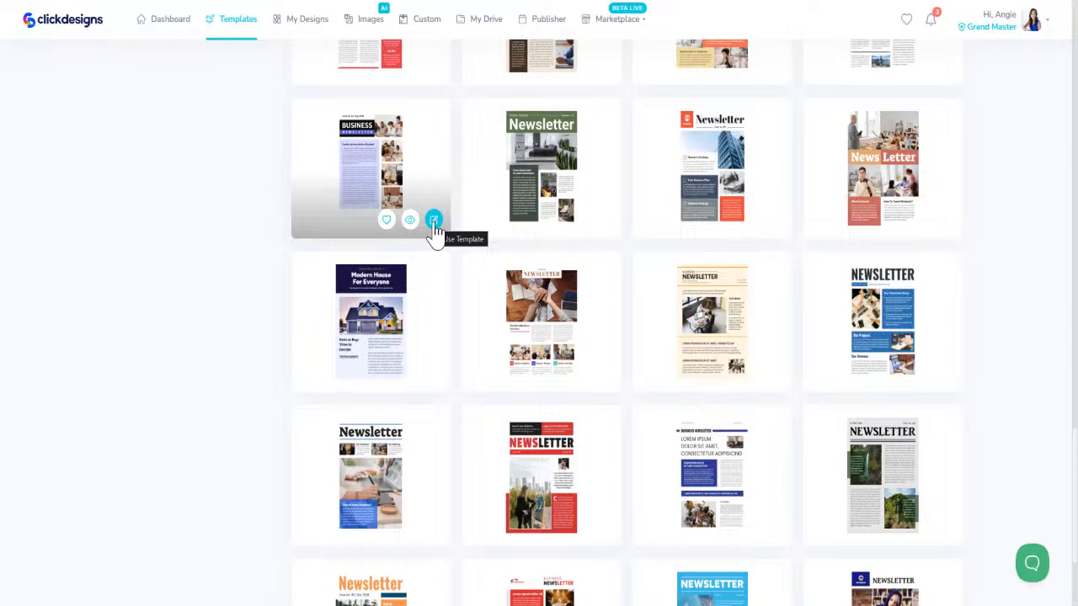
scroll(607, 460, down, 2)
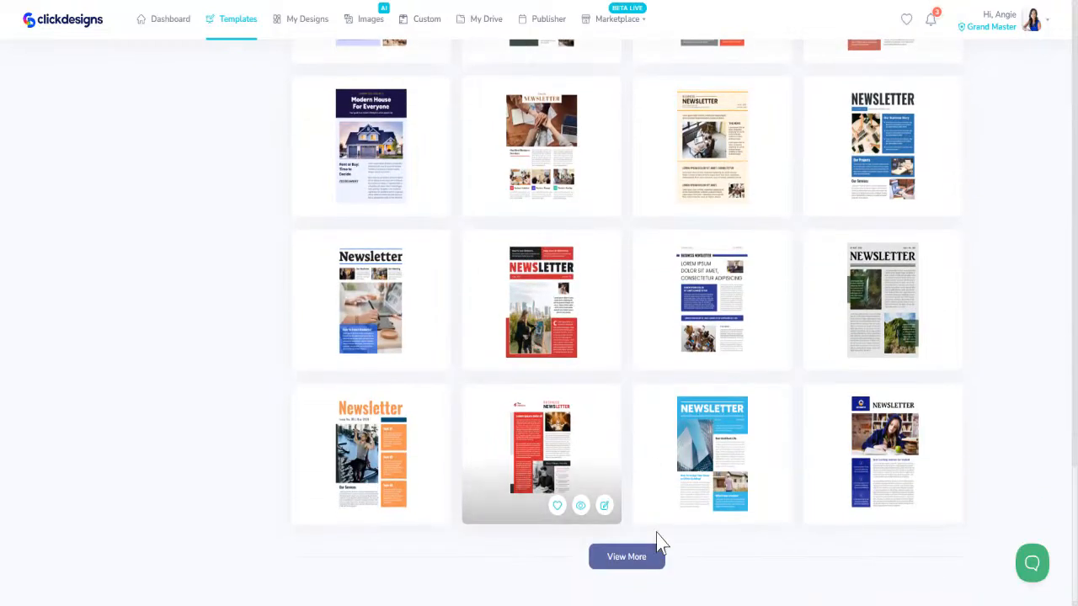
click(621, 563)
scroll(635, 496, down, 1)
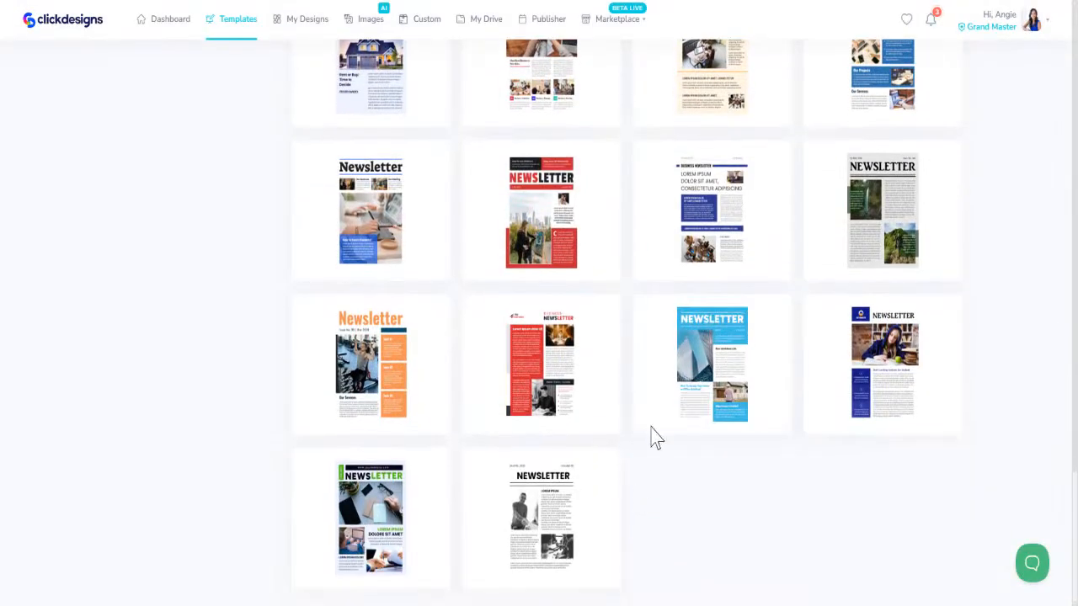
mouse_move(413, 544)
click(433, 571)
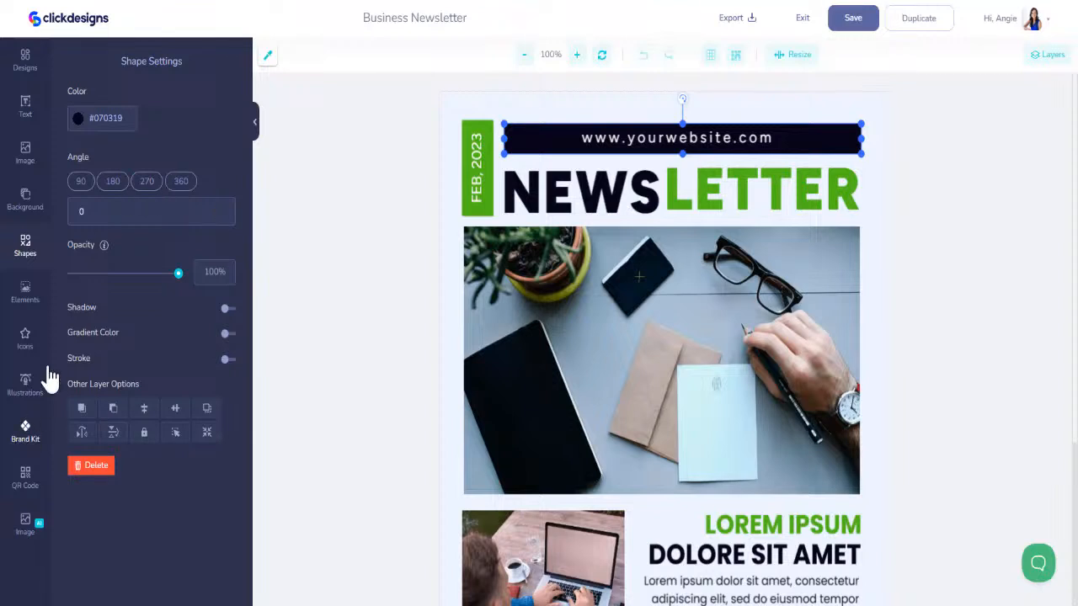
- Recolor the bar behind the website address above the newsletter title to light pink, #E187EA, and select its hex code
click(77, 118)
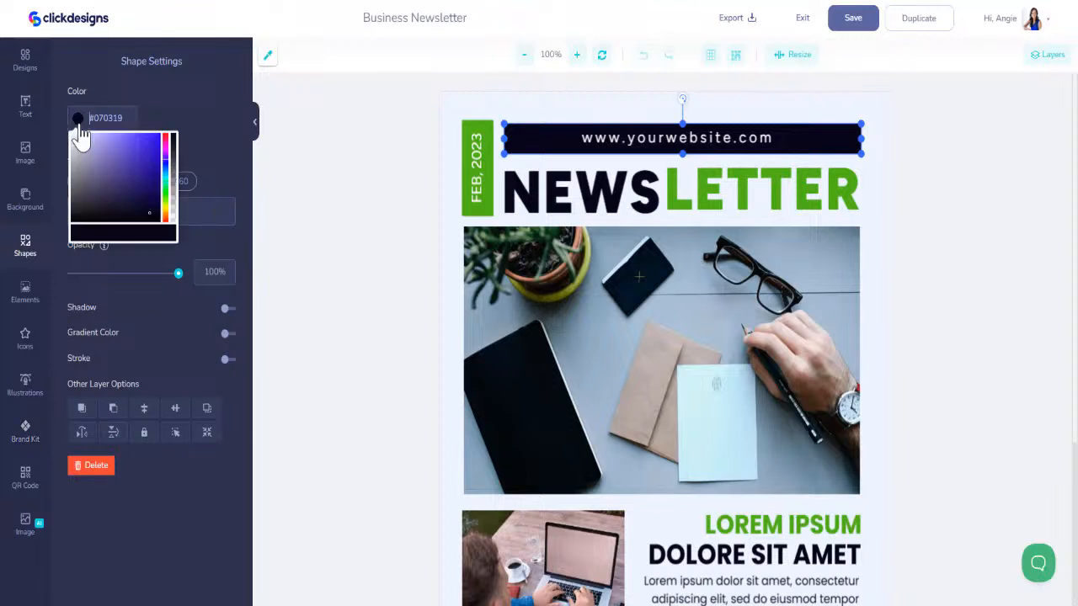
click(165, 152)
drag(165, 221, 165, 229)
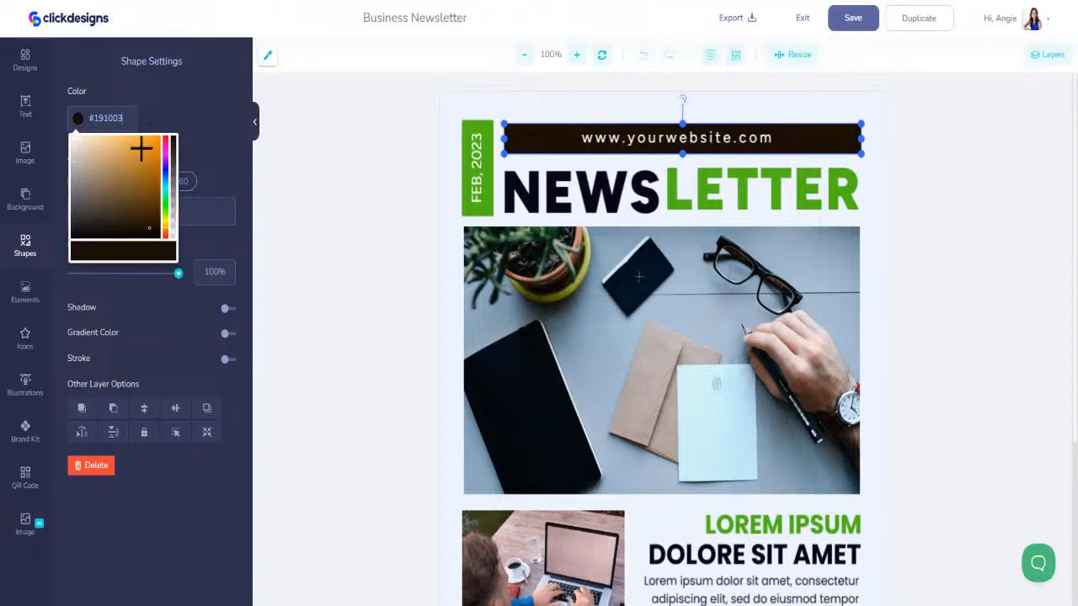
click(140, 146)
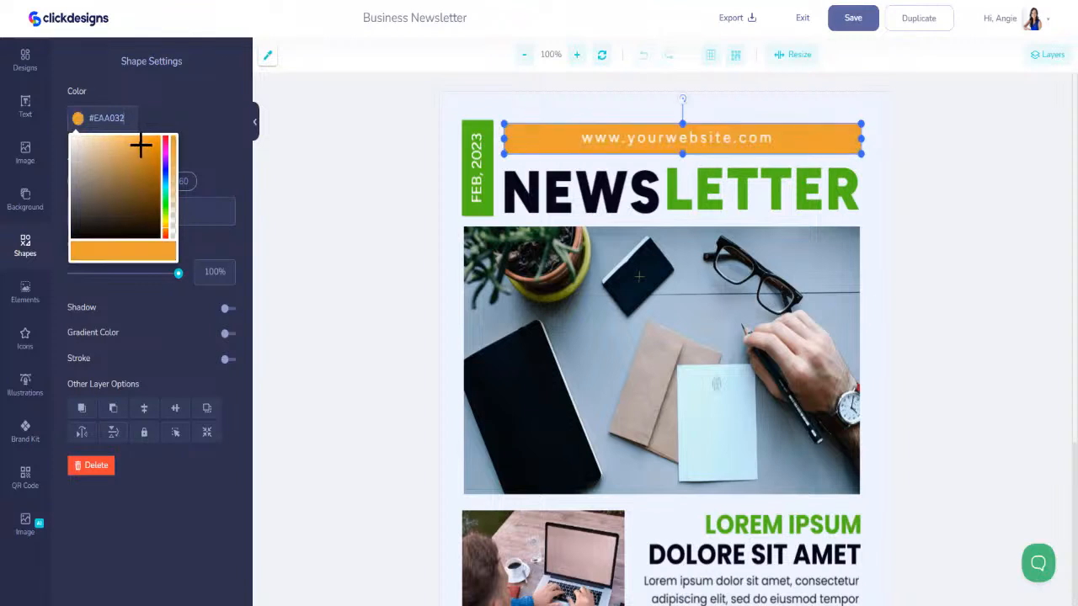
click(165, 150)
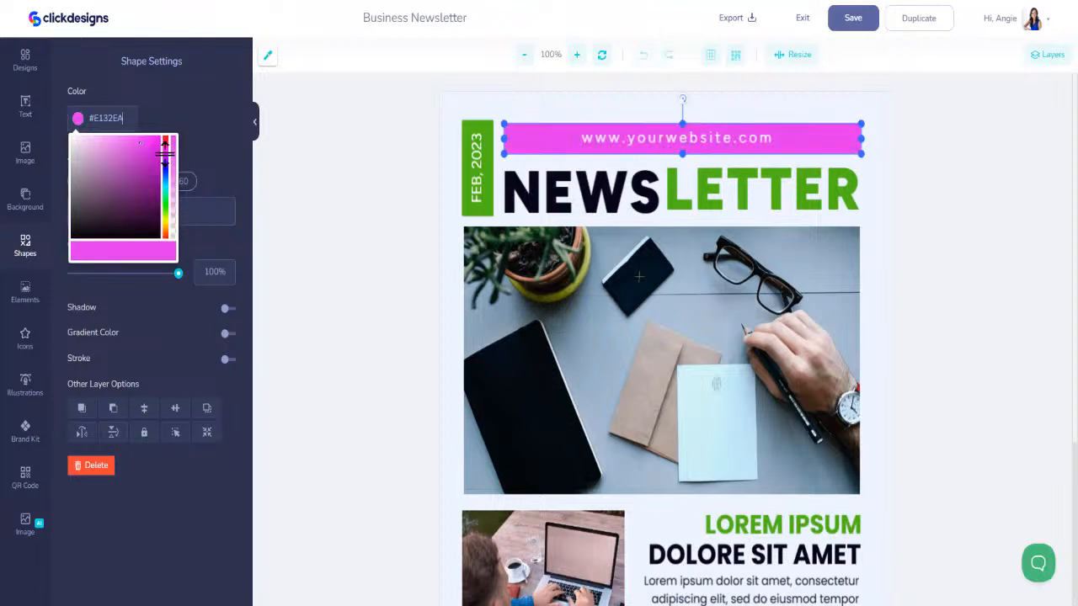
click(109, 147)
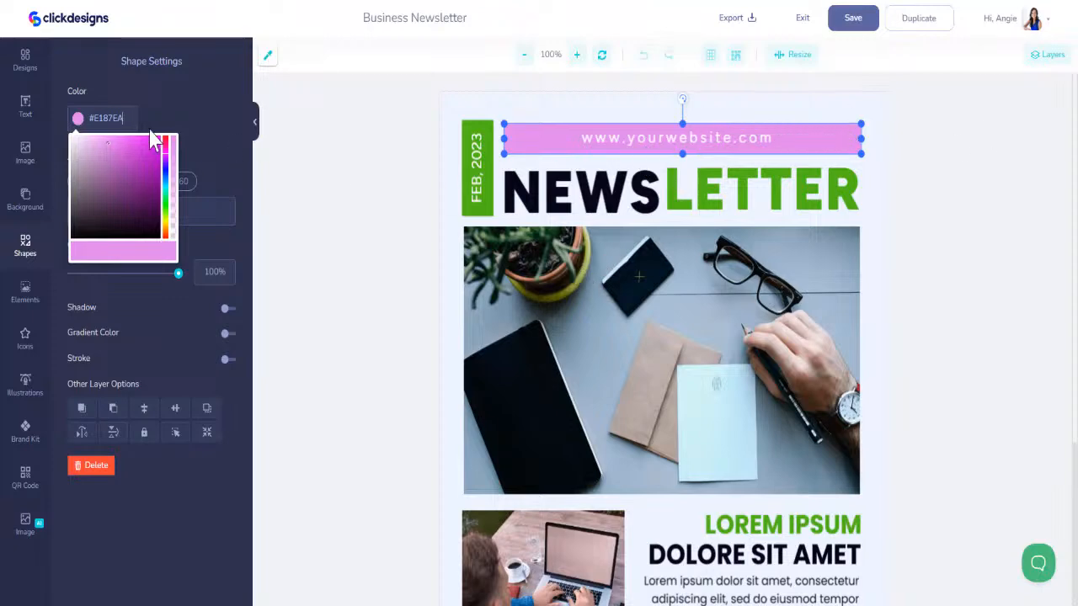
drag(128, 119, 71, 123)
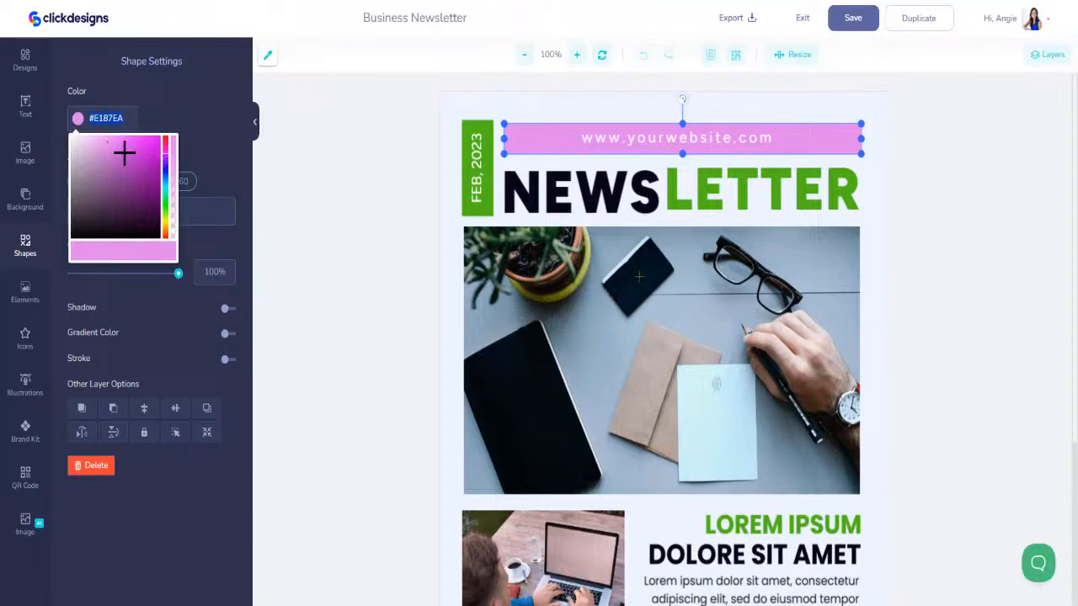
- Lighten the website address bar to #E0ACE5 and apply the same color to the green date block beside the title
click(92, 148)
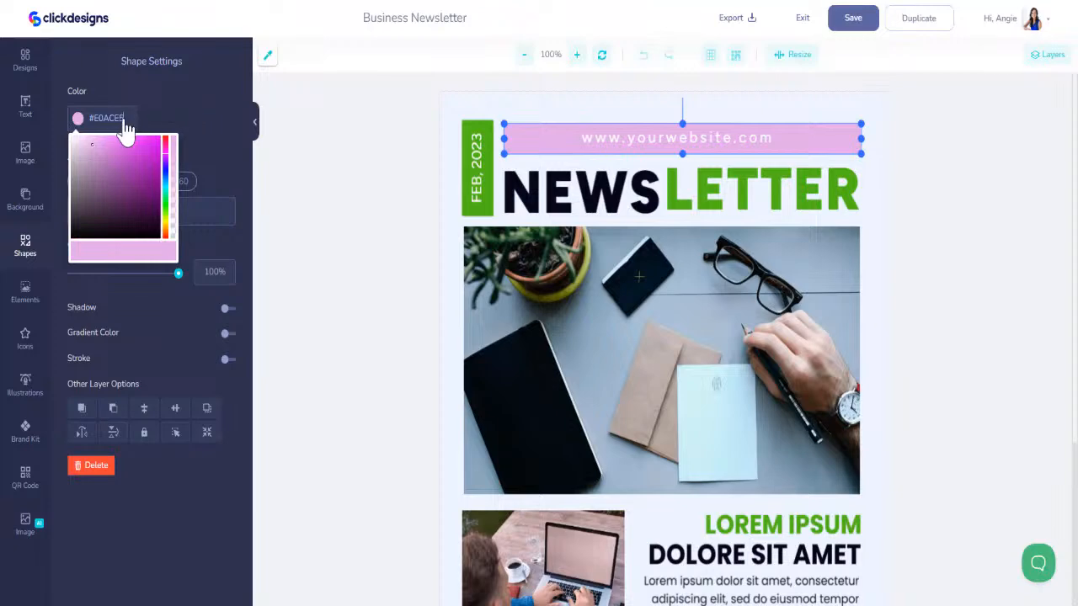
drag(124, 122, 55, 114)
key(ctrl+c)
click(486, 214)
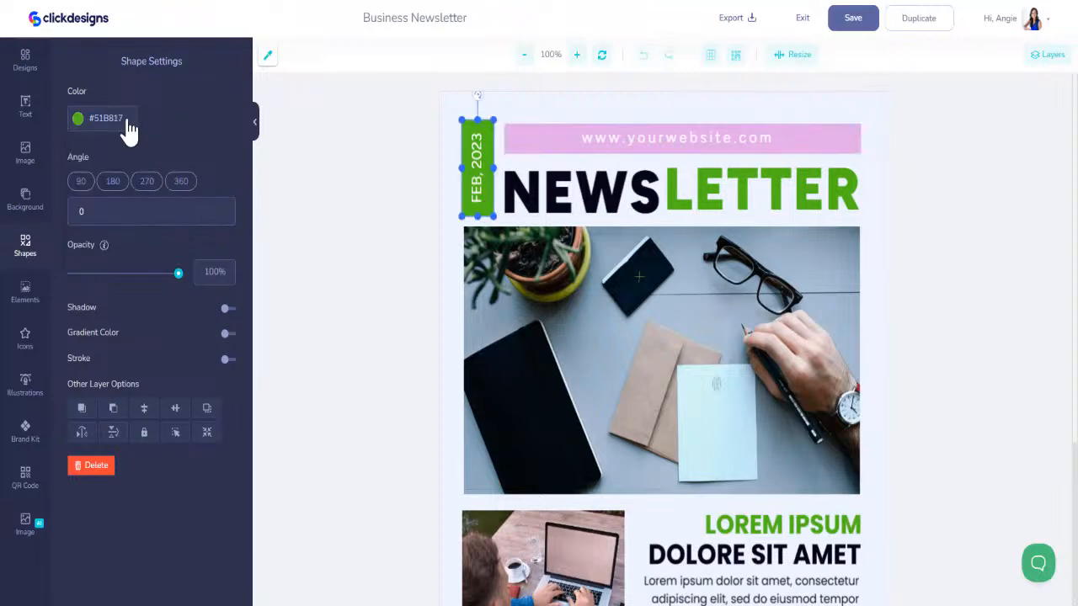
click(76, 118)
key(ctrl+v)
- Recolor the word LETTER in the title and the green LOREM IPSUM heading below the photo to #E0ACE5
click(685, 165)
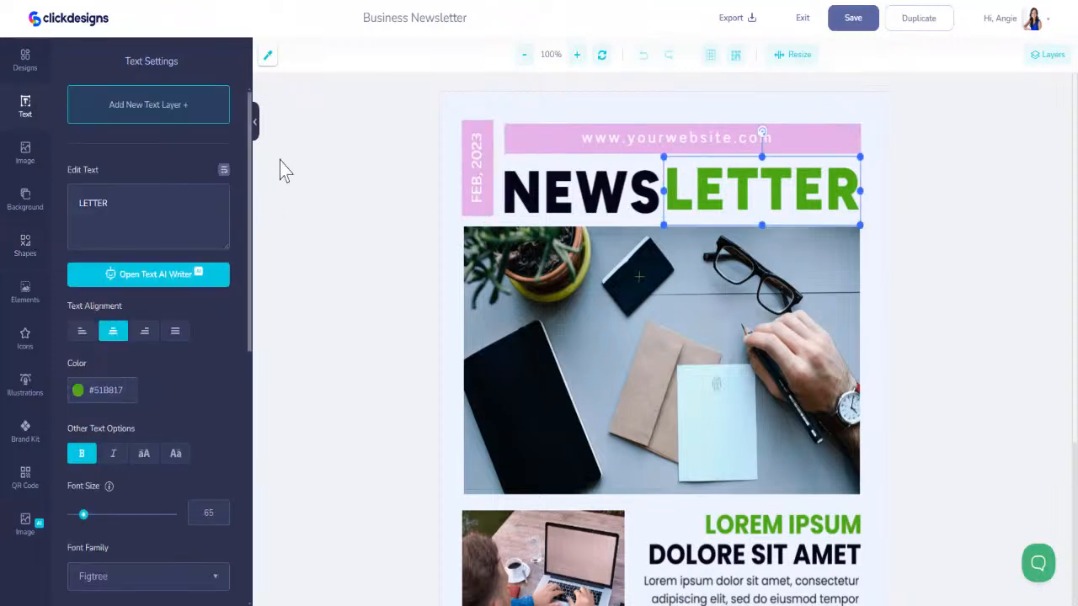
click(124, 392)
key(ctrl+v)
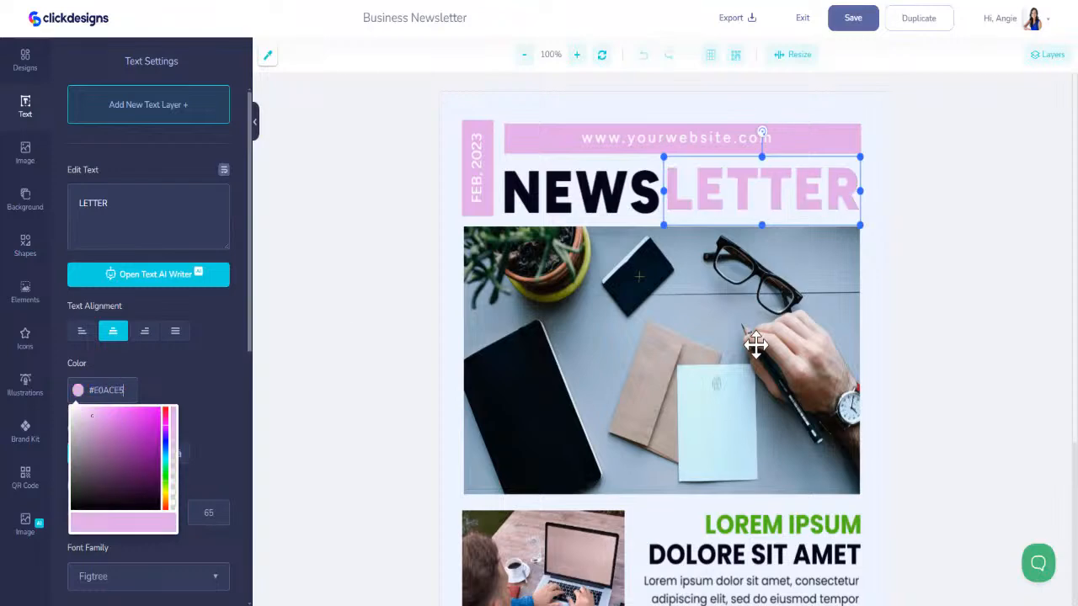
scroll(748, 341, down, 1)
scroll(748, 342, down, 2)
click(747, 299)
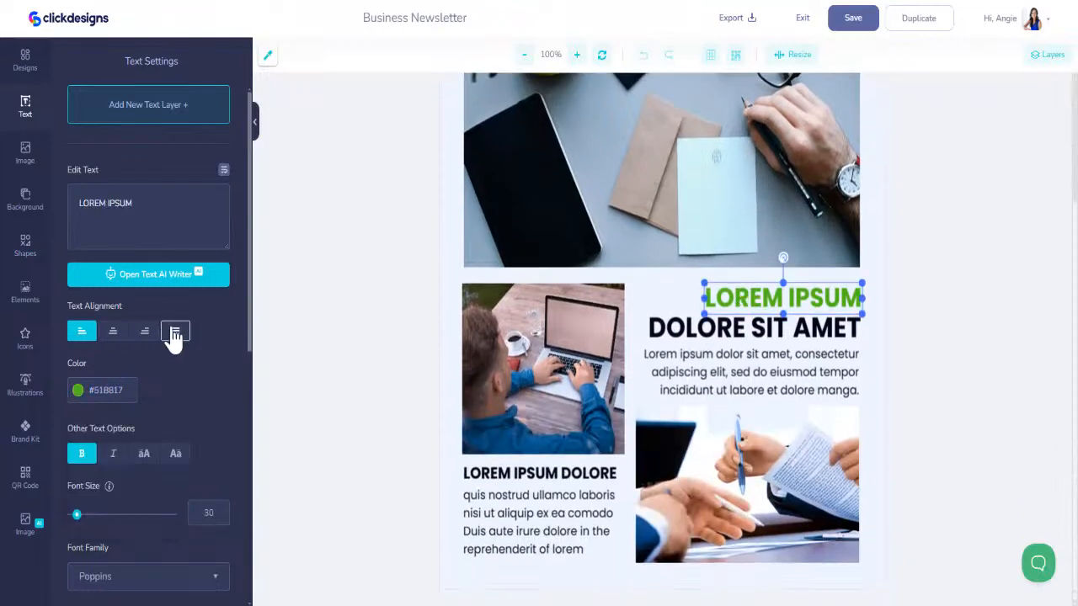
click(95, 394)
key(ctrl+v)
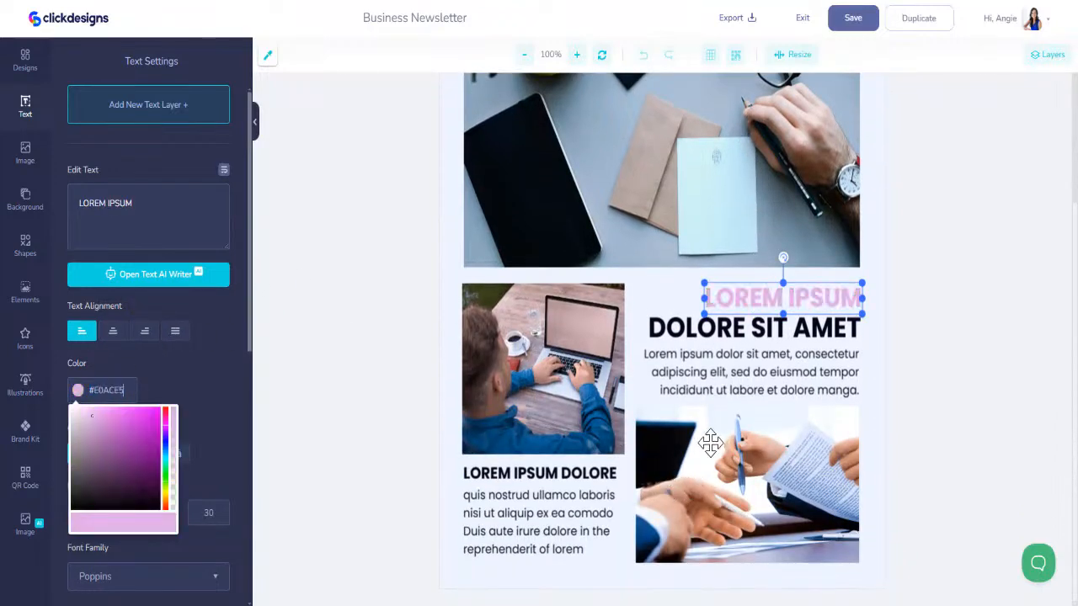
scroll(703, 442, up, 3)
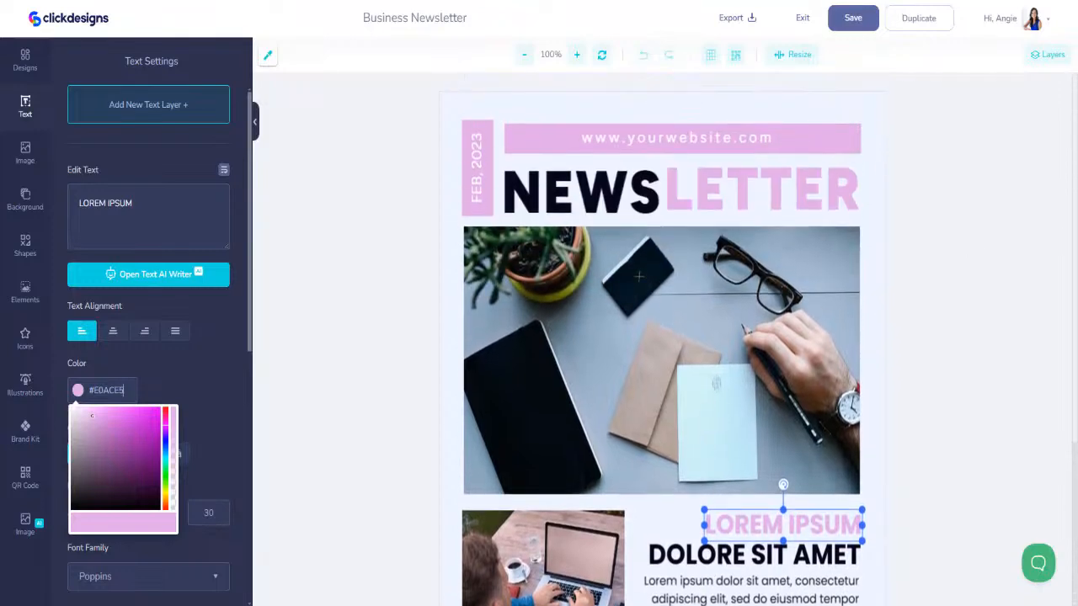
key(Return)
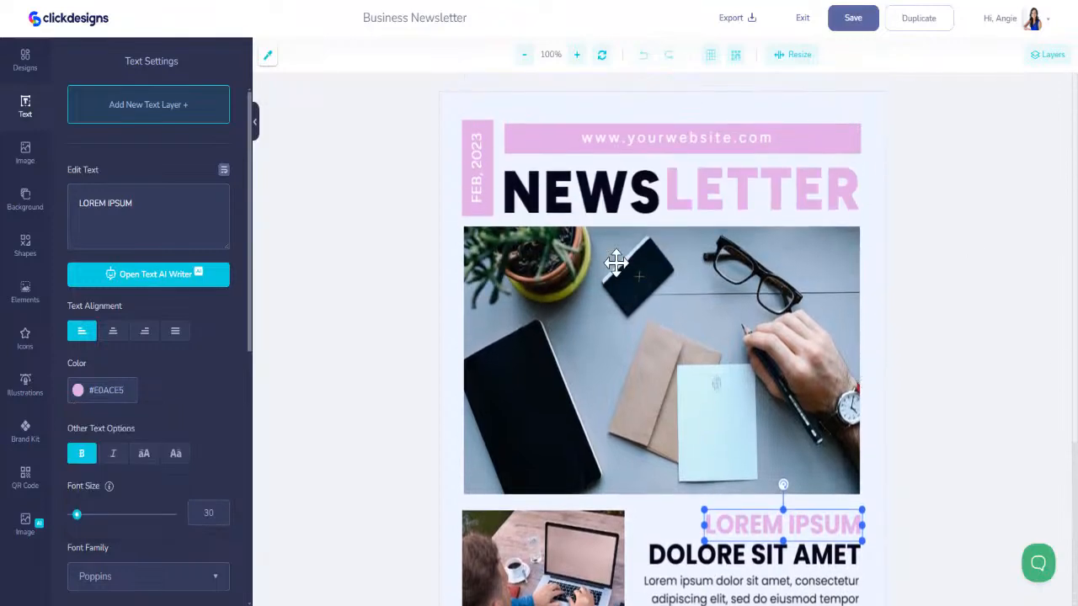
- Recolor the vertical date block beside the newsletter title to the pale blush brand color #FADCD9
click(483, 127)
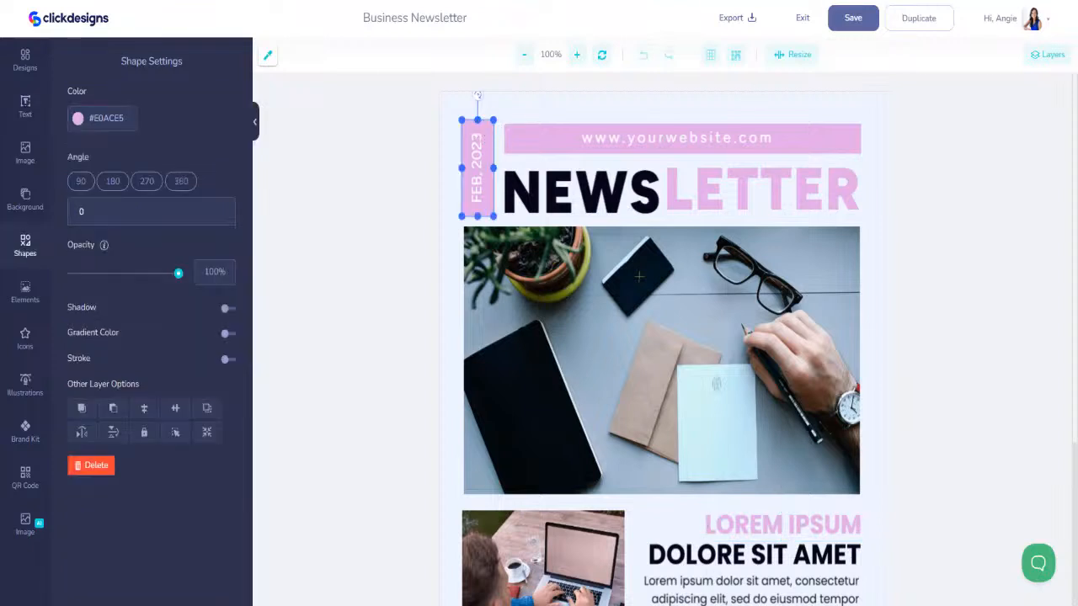
click(118, 125)
text(#FADCD9)
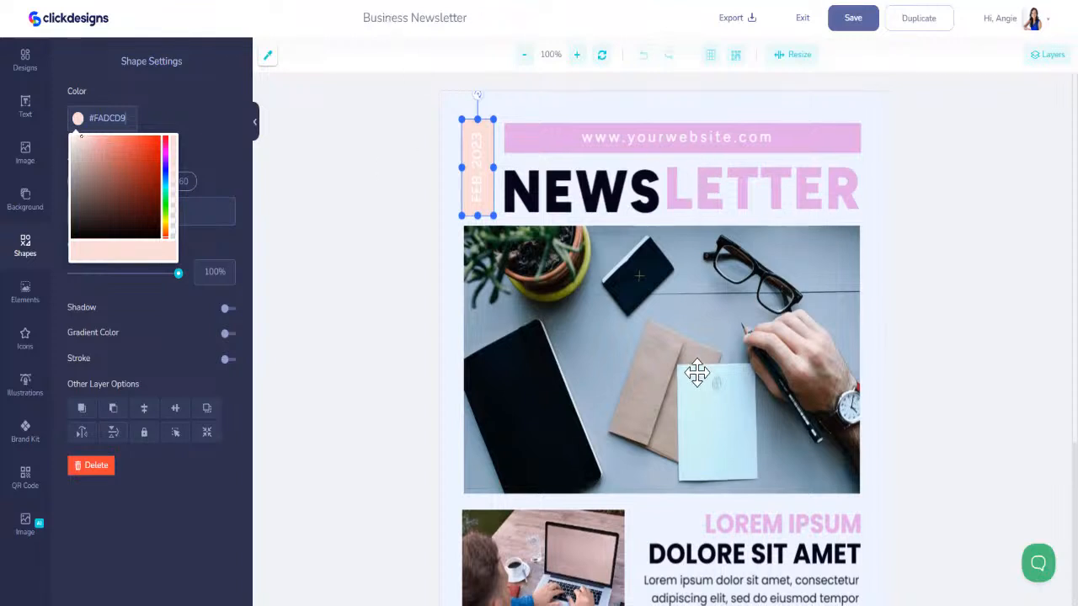
scroll(697, 371, down, 3)
scroll(692, 366, up, 3)
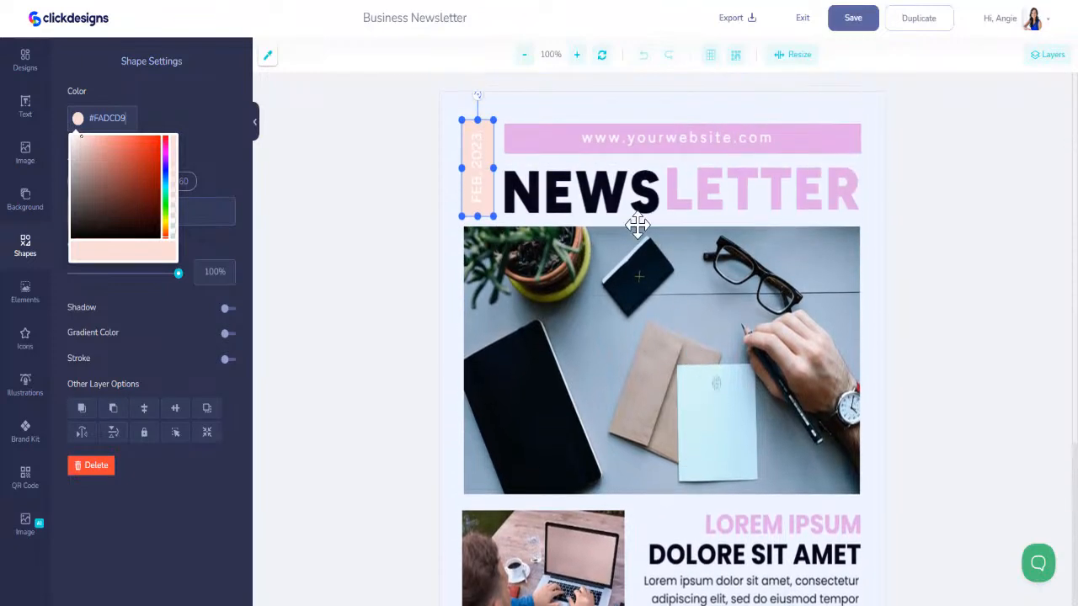
- Recolor the bar behind the website address to blush, #FADCD9
click(713, 193)
click(847, 131)
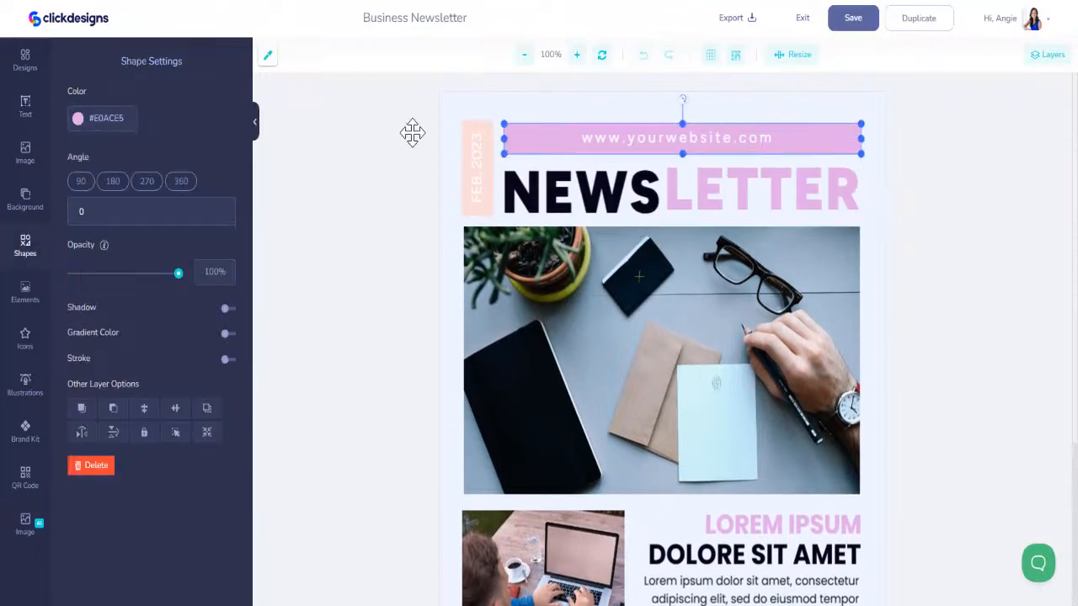
click(120, 125)
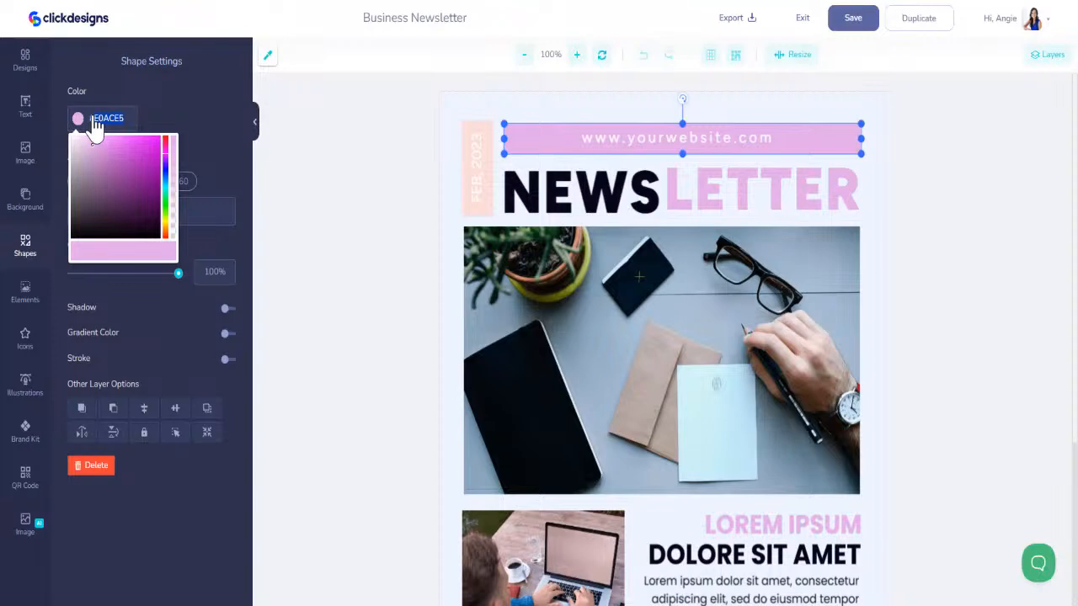
text(#FADCD9)
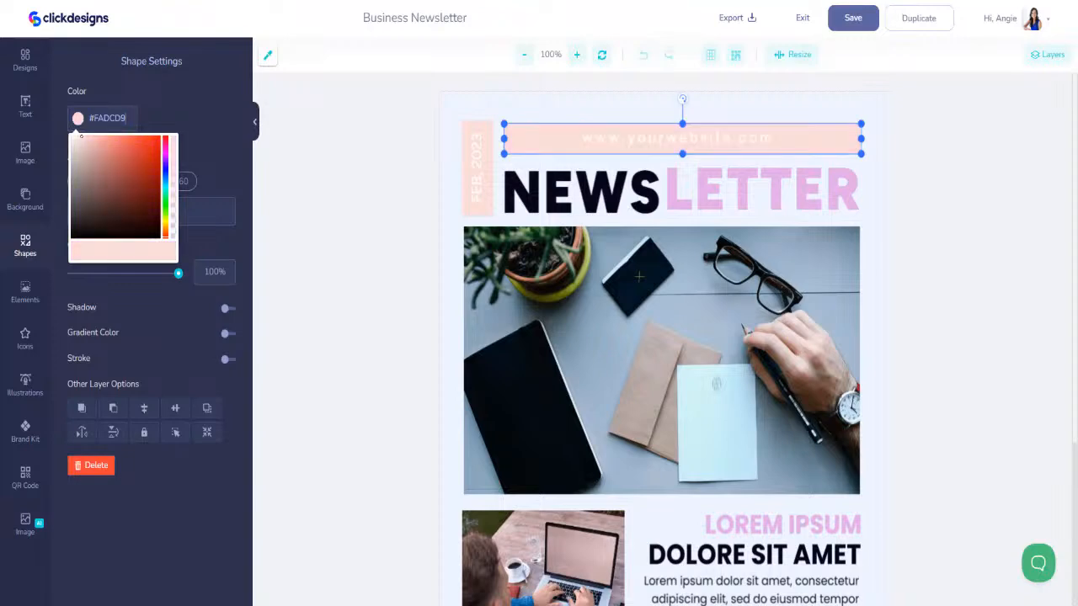
key(Return)
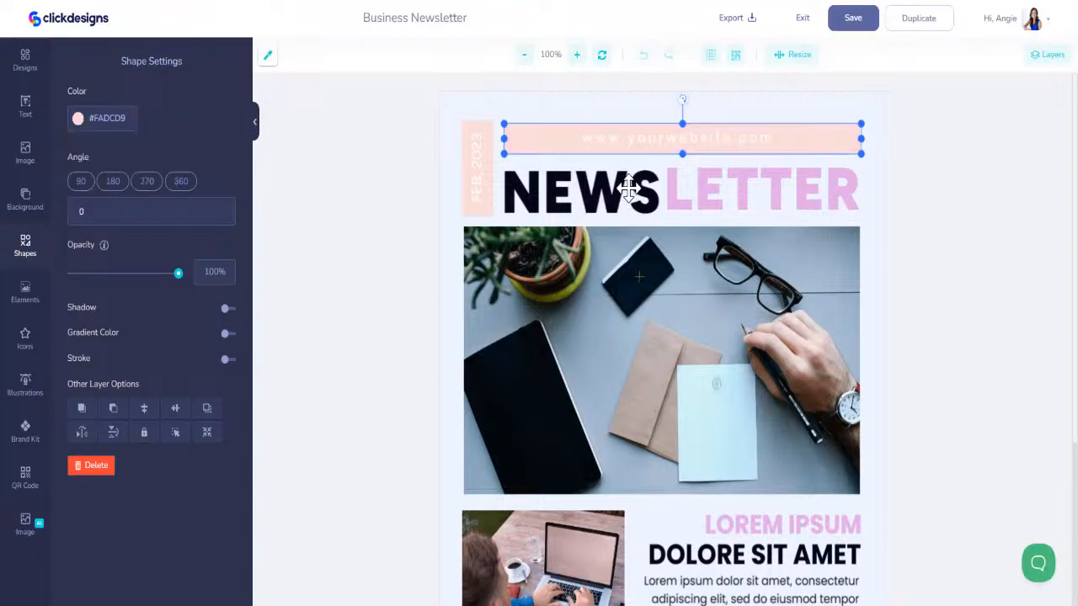
- Recolor the word LETTER in the title and the LOREM IPSUM heading to sage green, A3B18A
click(678, 188)
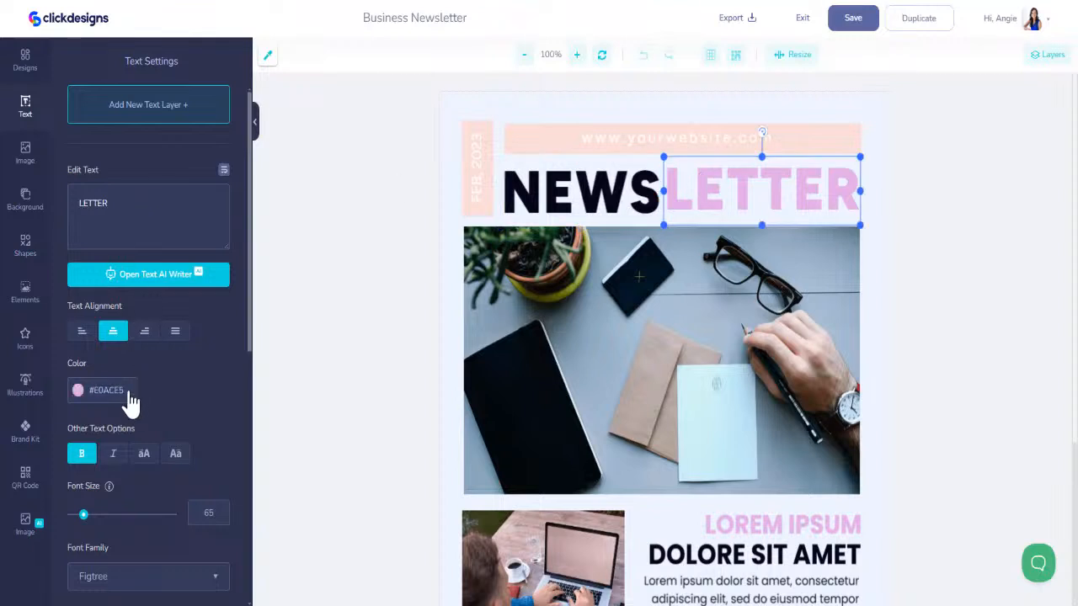
click(83, 392)
text(A3B18A)
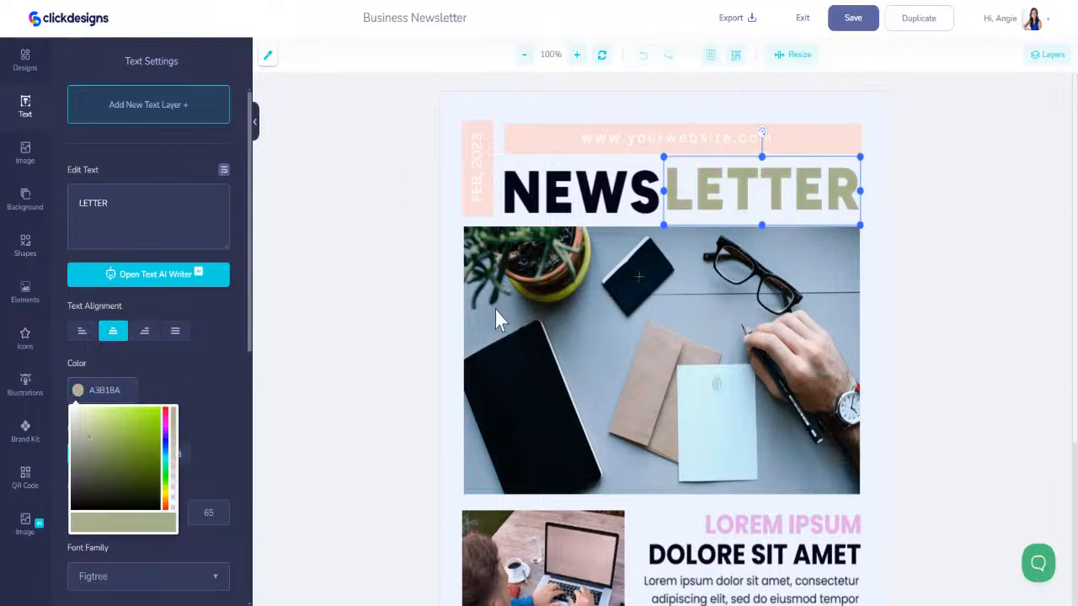
click(748, 524)
click(80, 392)
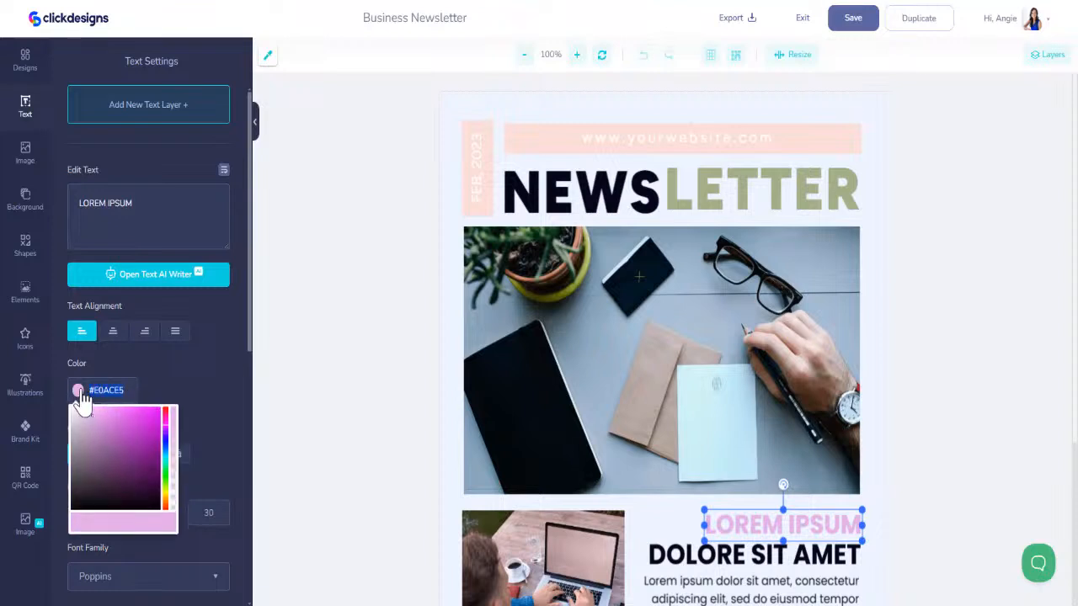
text(A3B18A)
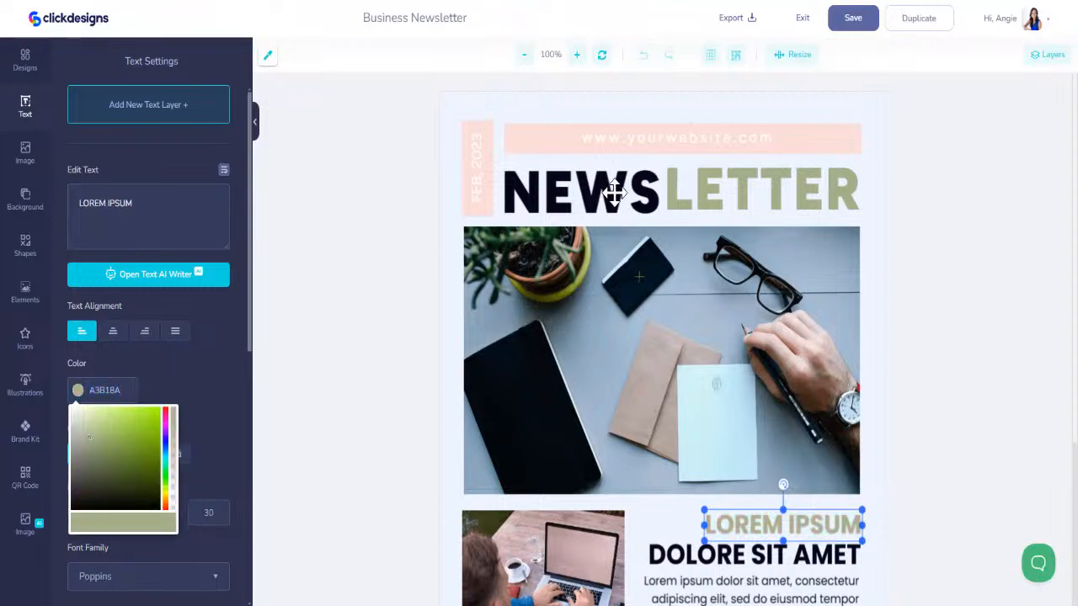
- Change the text color of the vertical date and the website address to black, #000000
click(477, 171)
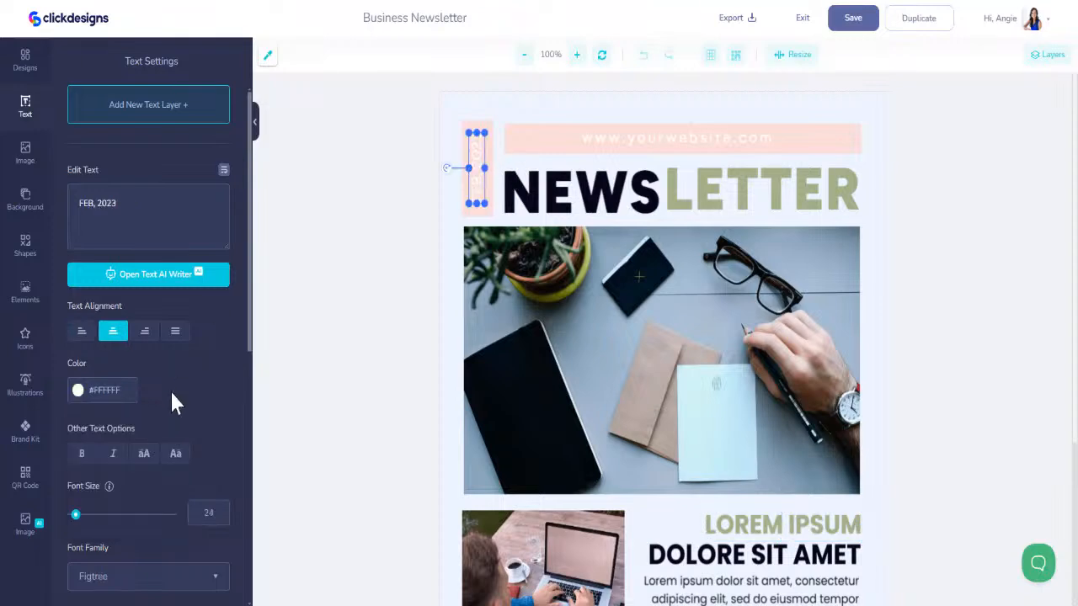
click(86, 398)
text(#B46060)
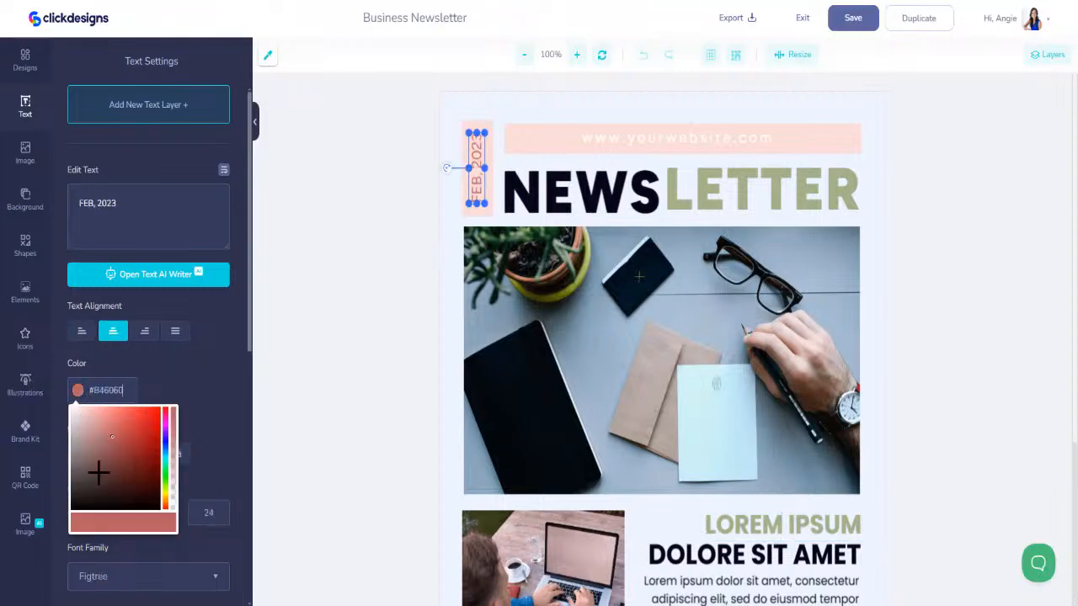
click(663, 133)
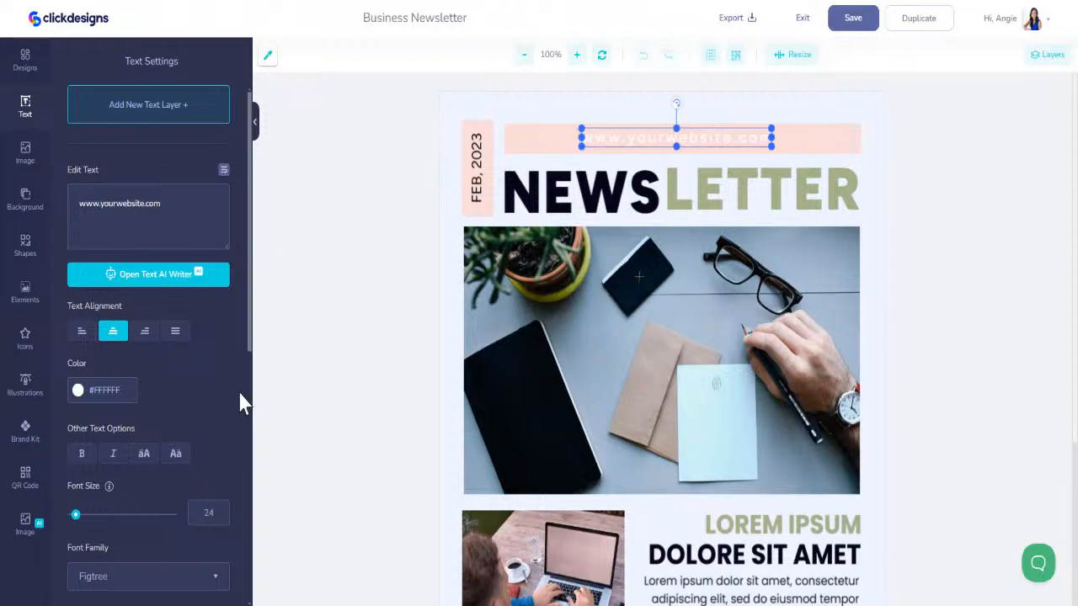
click(82, 404)
text(#000000)
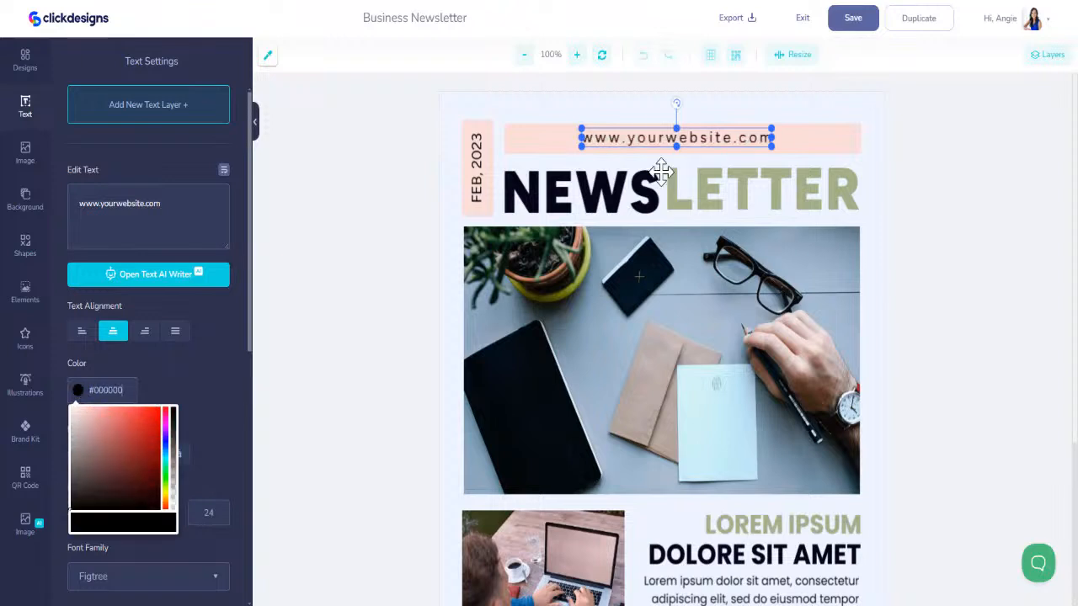
- Edit the vertical date text to read "FEB. 2025"
click(478, 168)
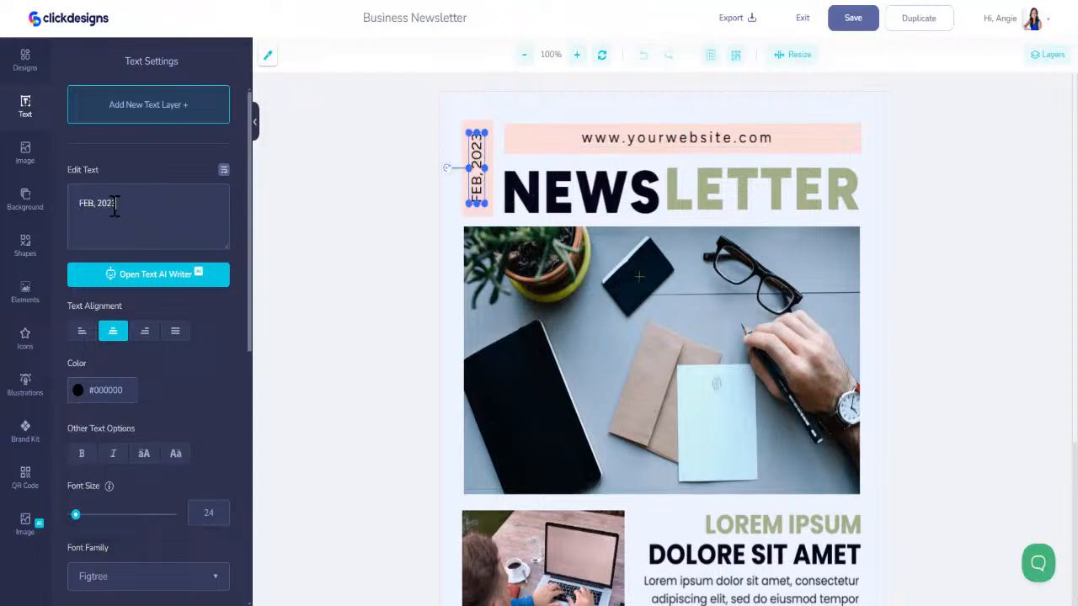
text(5)
key(BackSpace)
text(.)
click(603, 139)
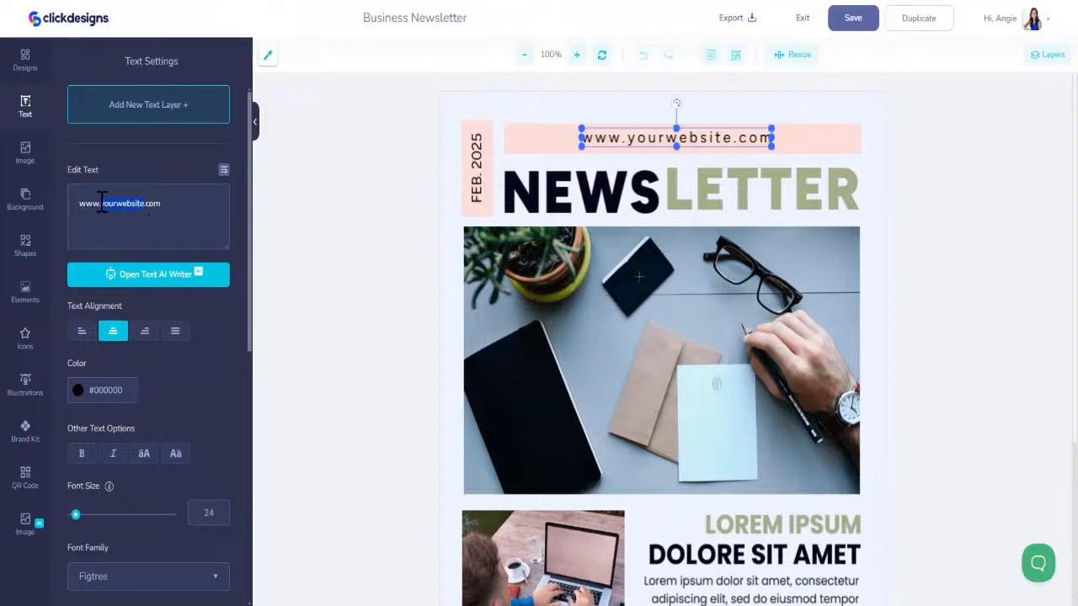
text(wedding)
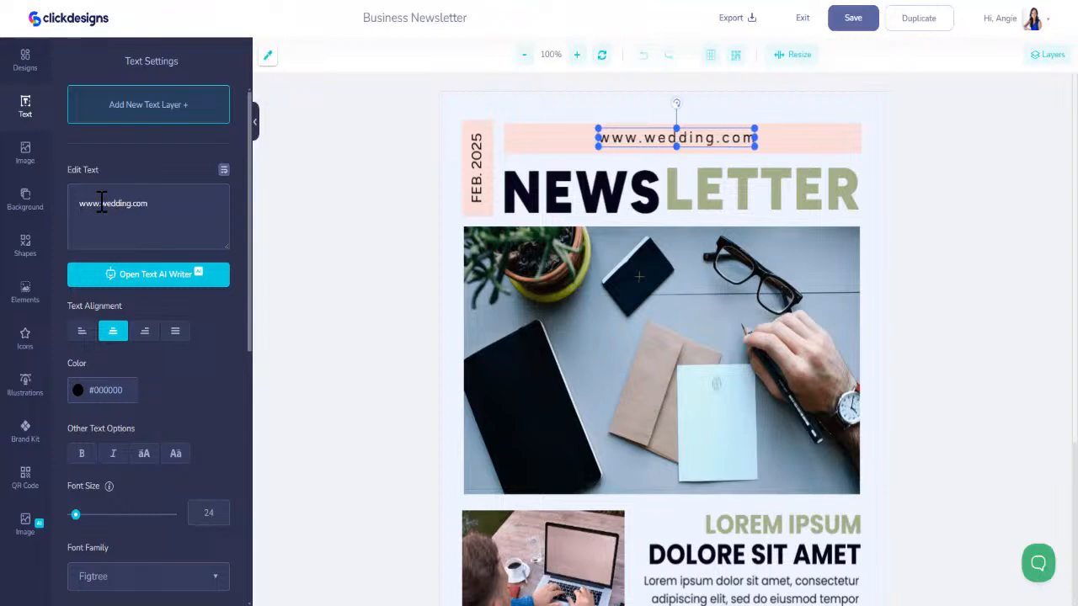
text(bell)
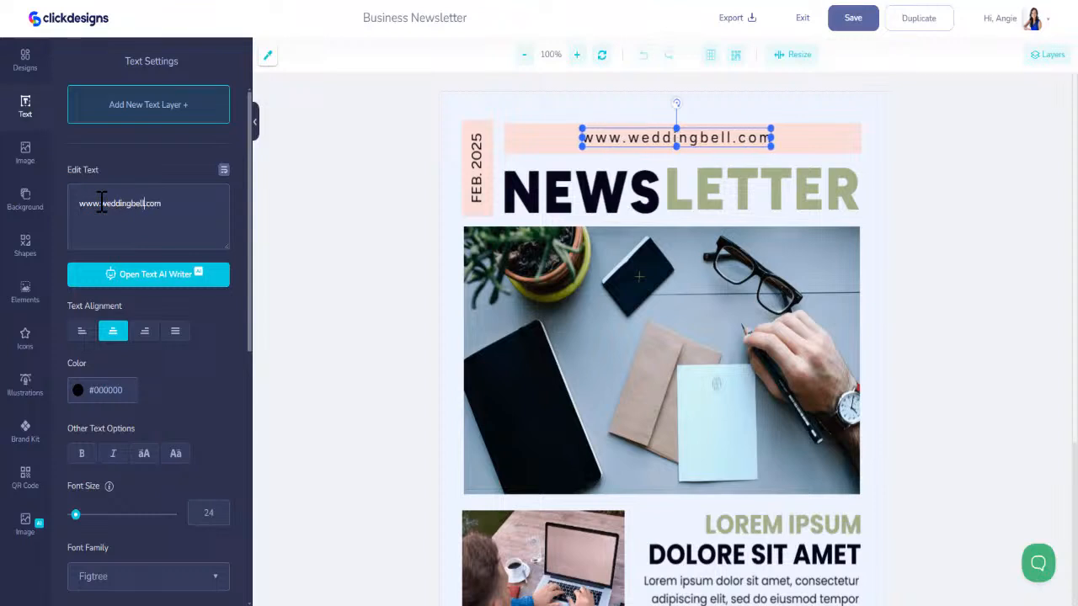
text(snews)
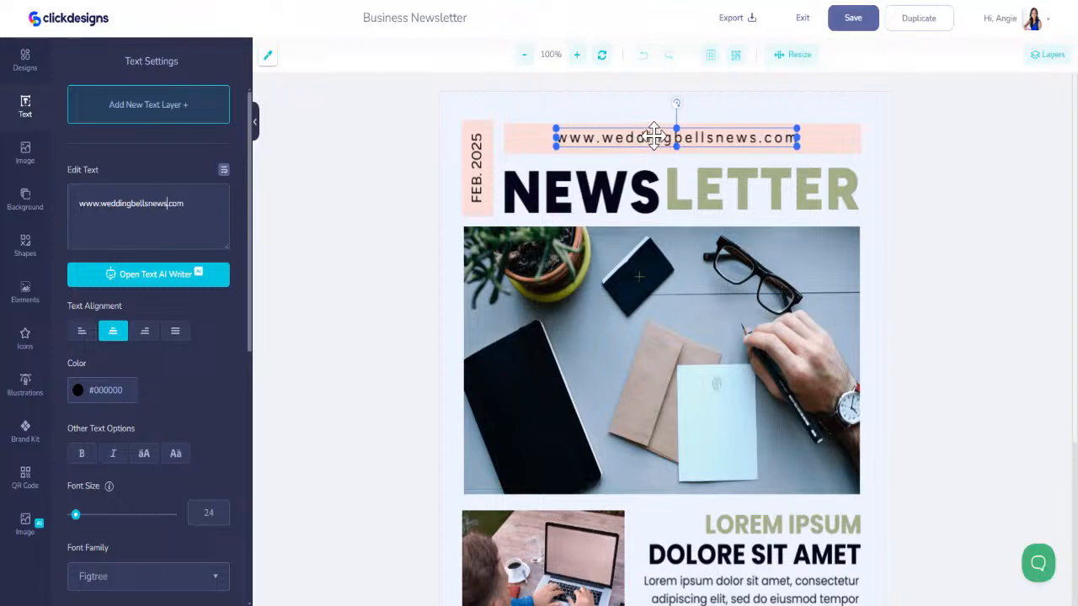
drag(654, 137, 655, 139)
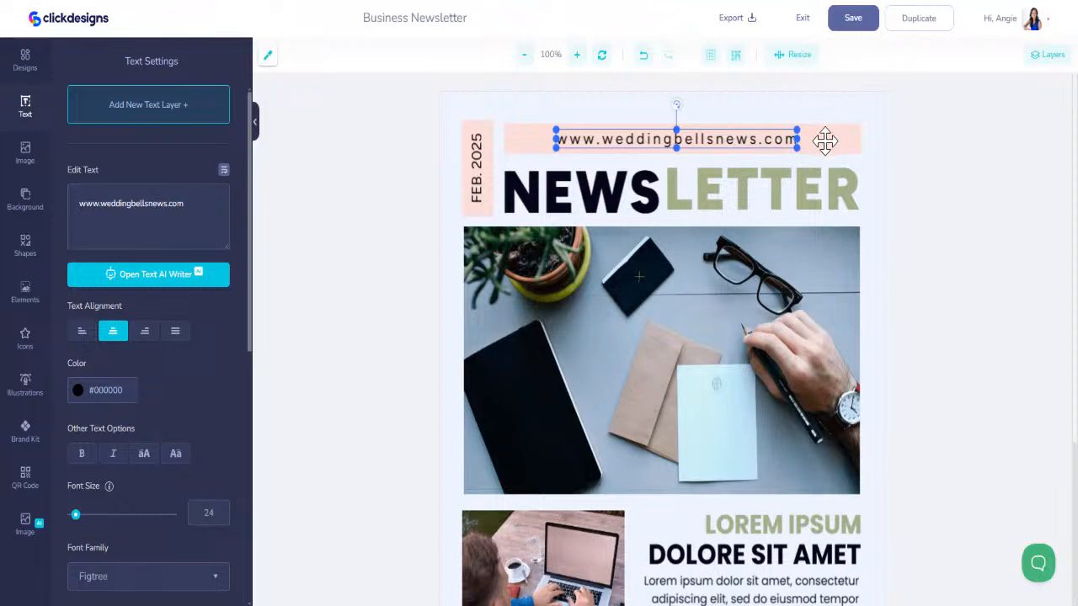
click(633, 193)
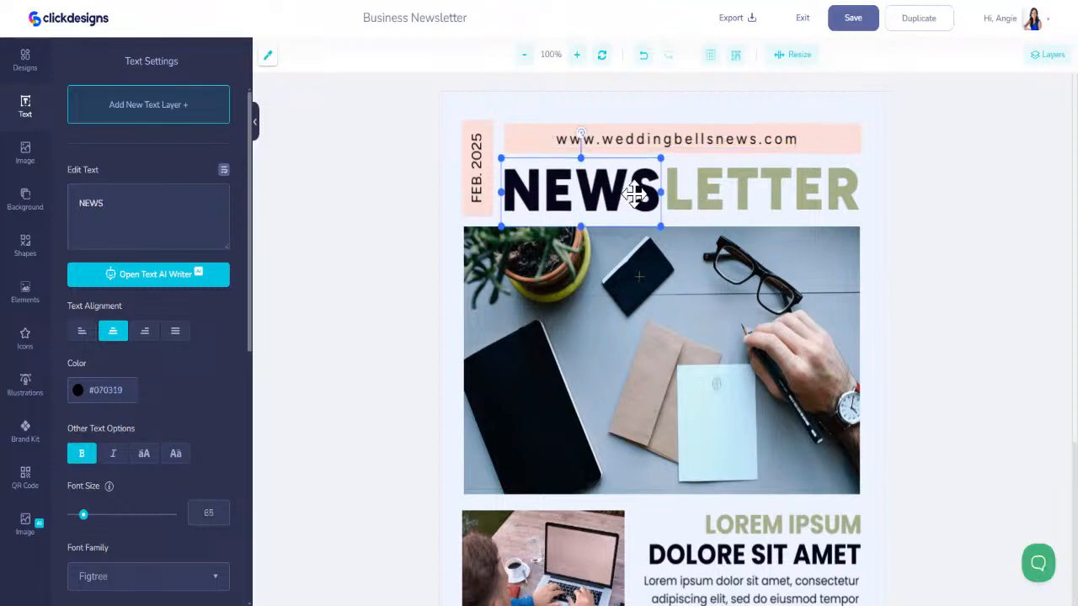
- With the main desk photo selected, search the image library for "wedding" and add the picture of the couple at golden sunset
click(644, 308)
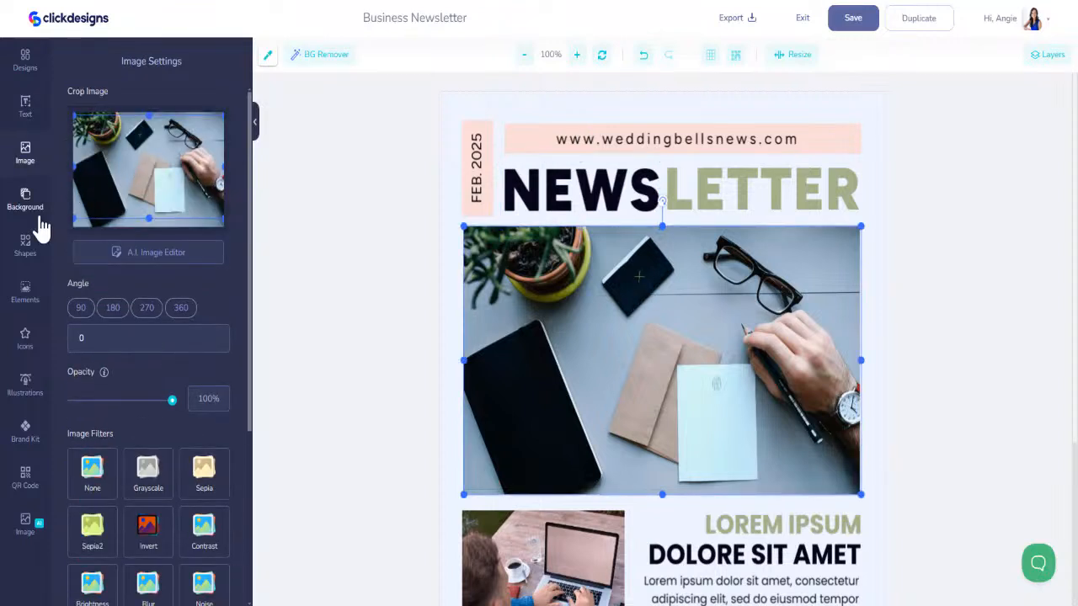
click(27, 164)
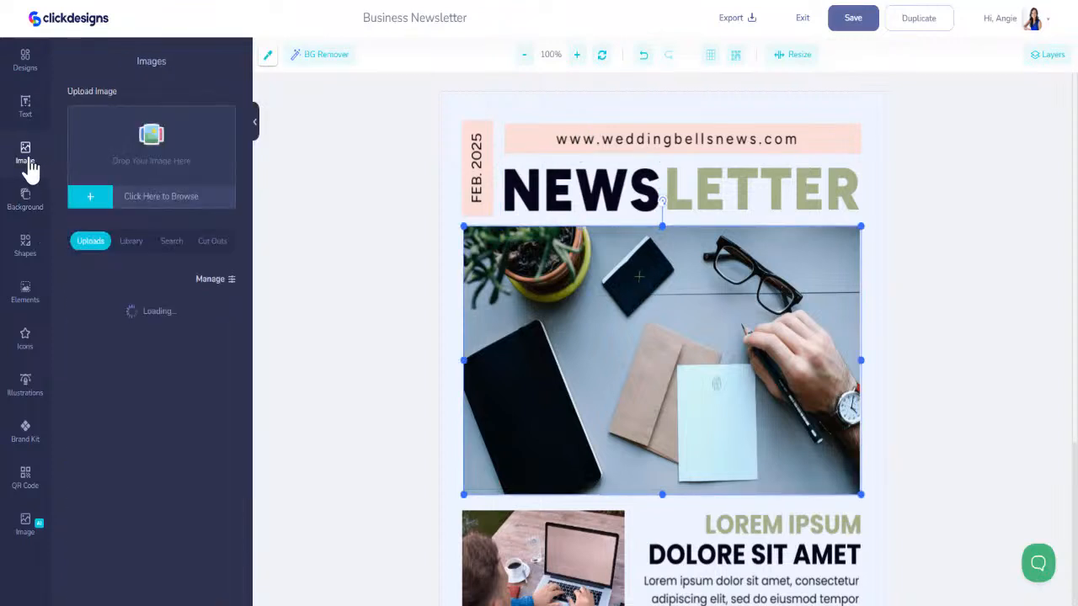
click(129, 242)
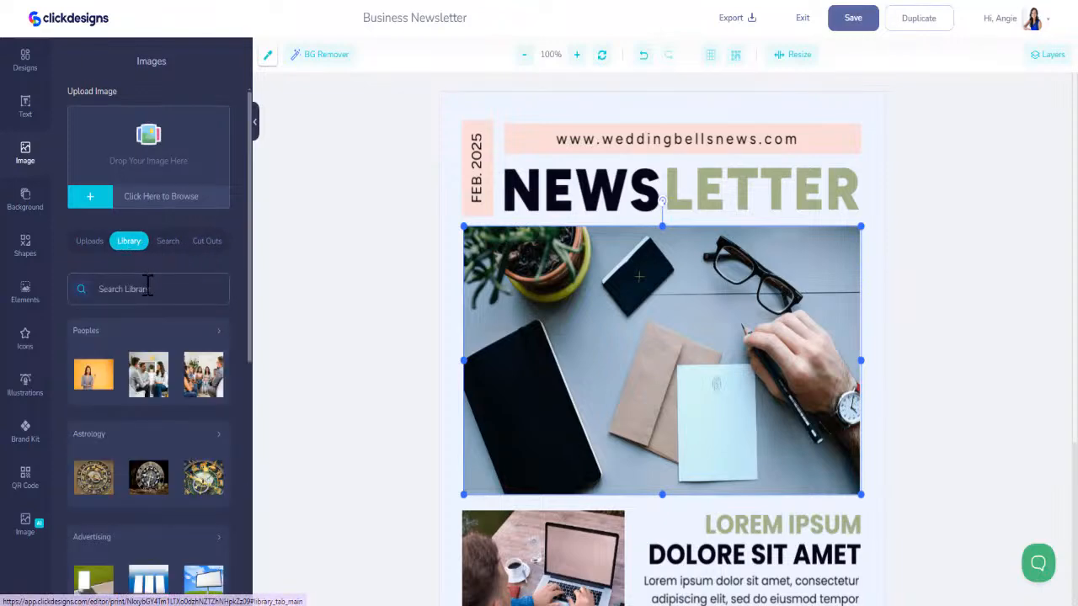
click(148, 288)
text(wedding)
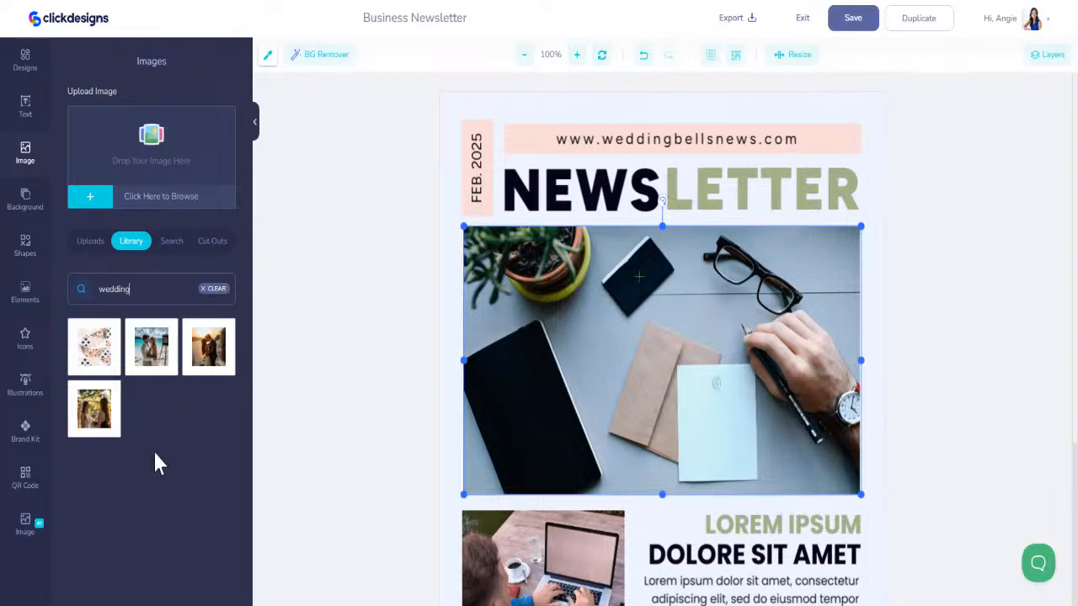
click(217, 358)
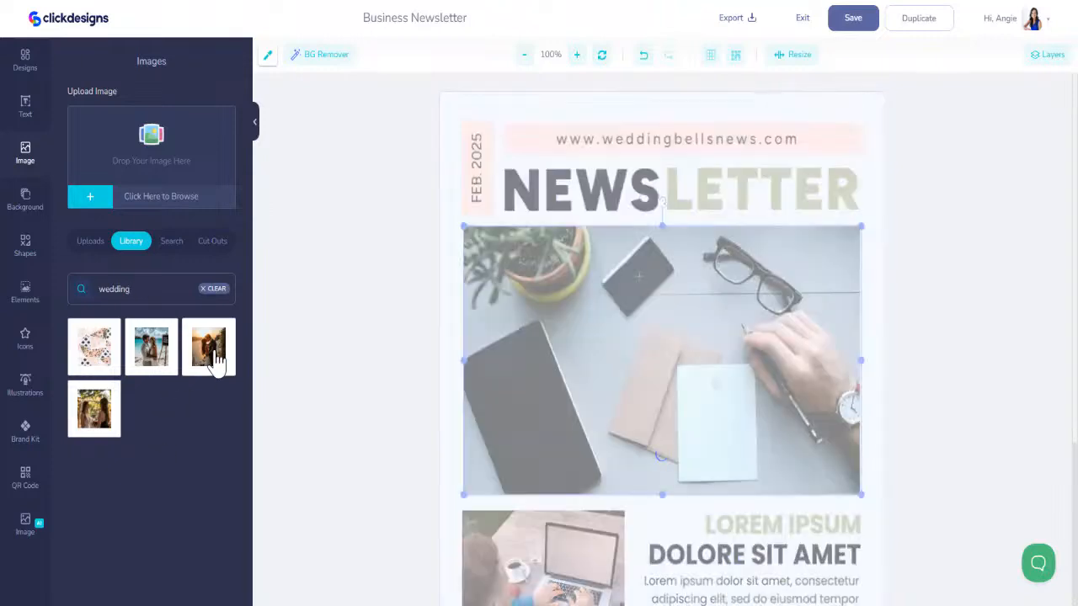
- Shift the golden sunset couple picture aside and delete the laptop photo beneath it
scroll(993, 274, down, 2)
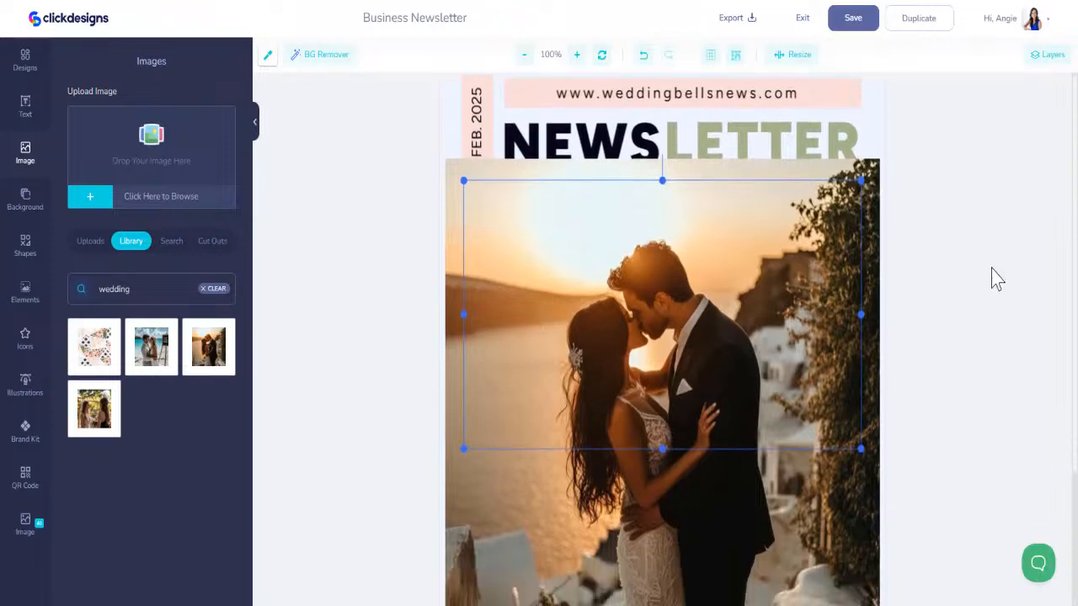
click(525, 58)
click(524, 57)
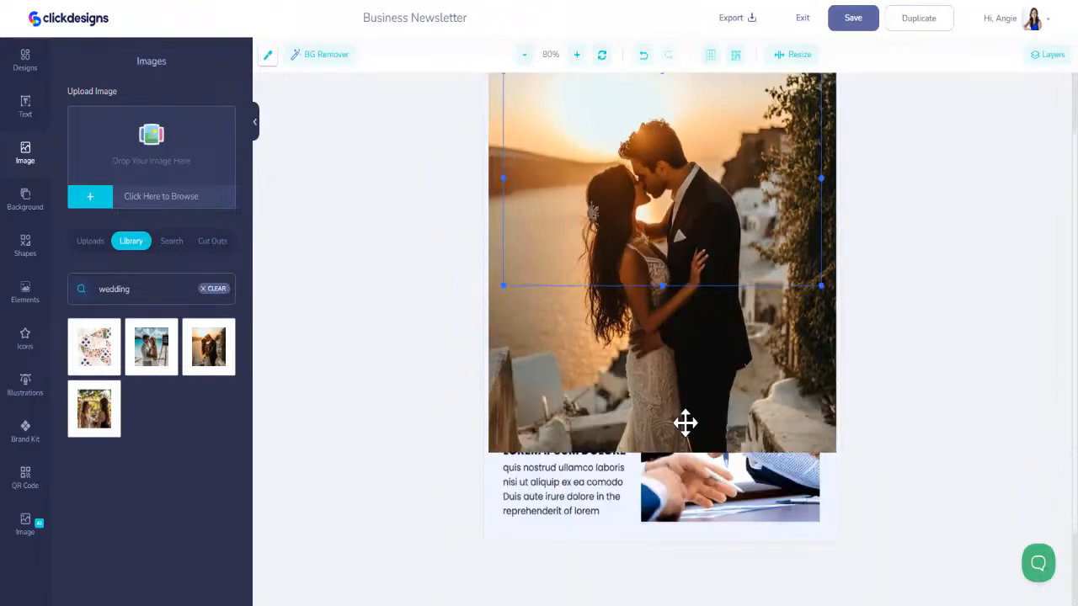
drag(685, 423, 839, 462)
click(589, 370)
key(Delete)
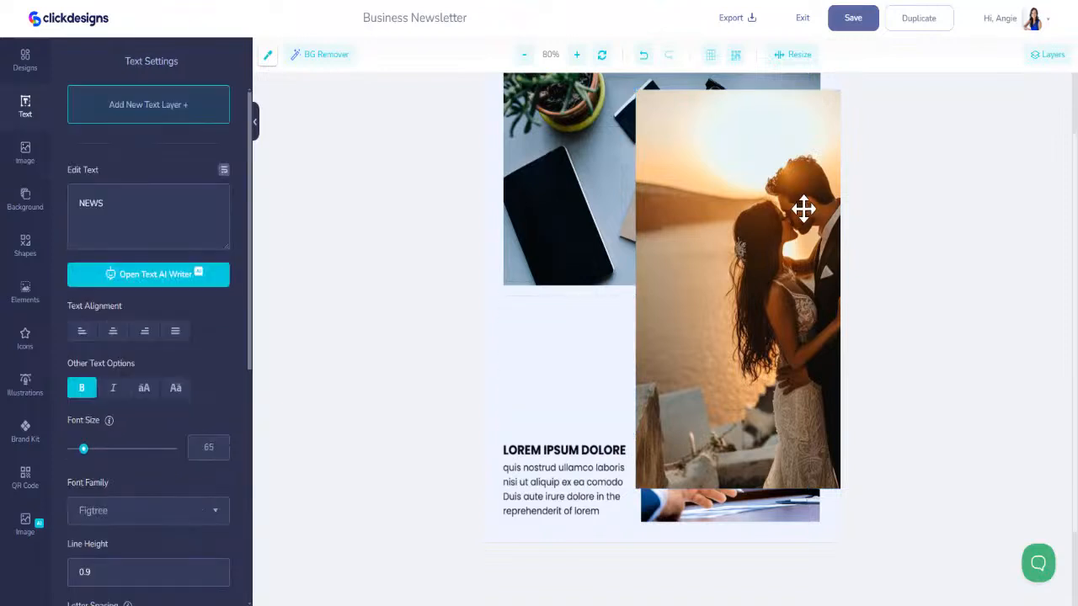
- Shrink the sunset couple picture and place it in the empty space below the desk photo, aligned with that photo's left edge
click(803, 211)
drag(638, 91, 521, 306)
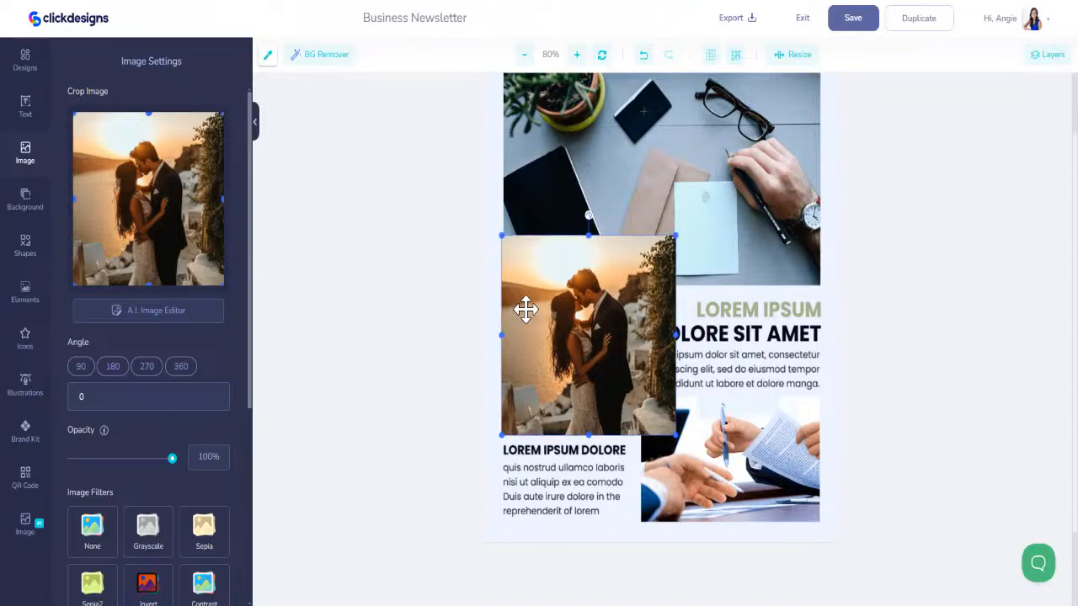
drag(677, 231, 628, 287)
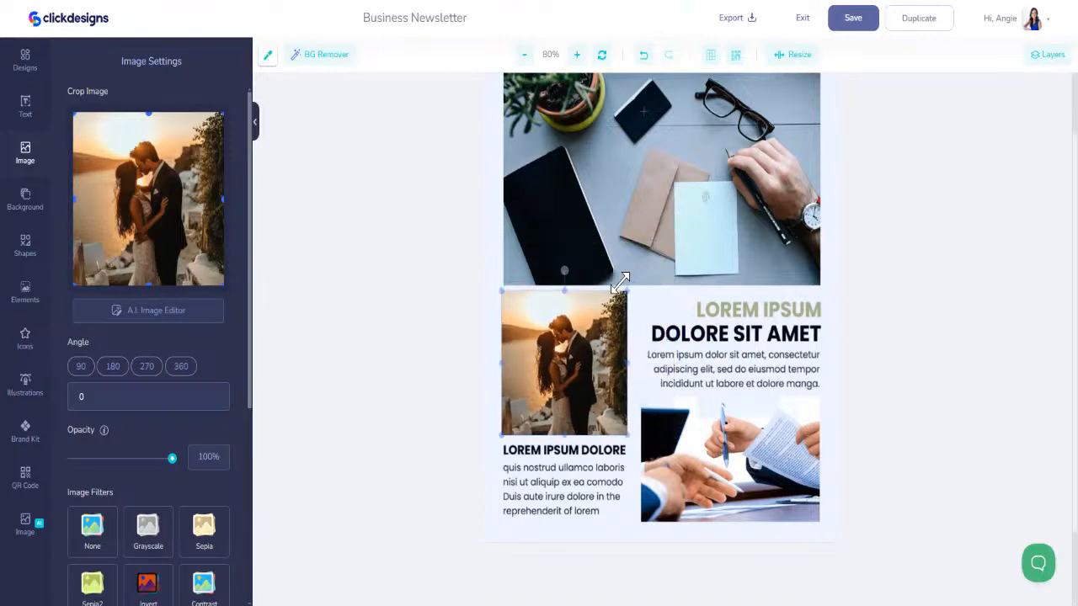
drag(601, 335, 604, 336)
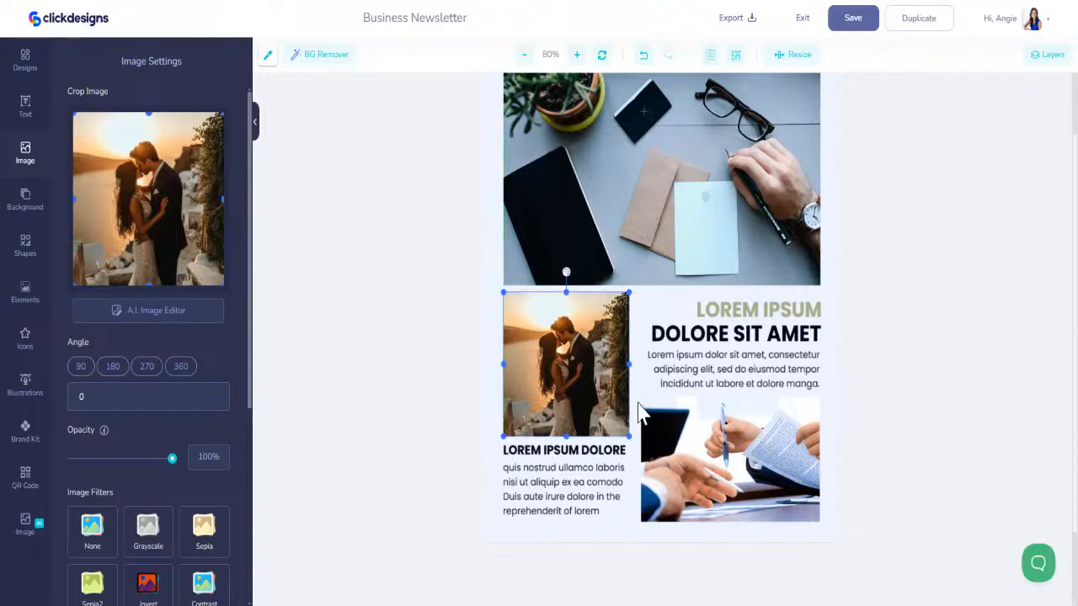
- Enlarge the sunset couple picture slightly, crop a strip off its upper edge and nudge it clear of the heading below
drag(629, 437, 636, 444)
drag(149, 112, 149, 124)
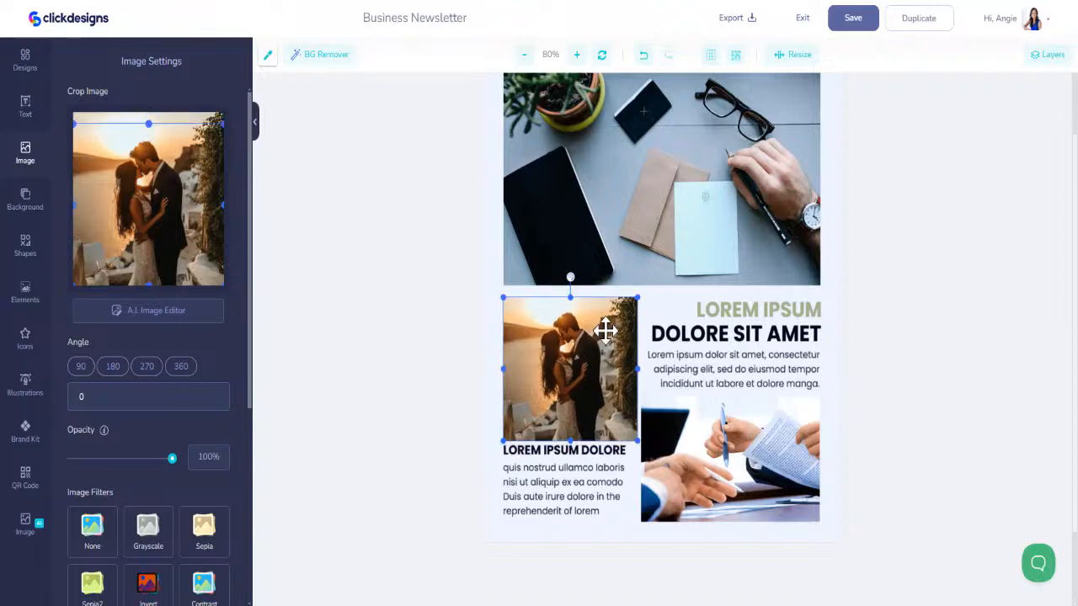
drag(586, 368, 586, 366)
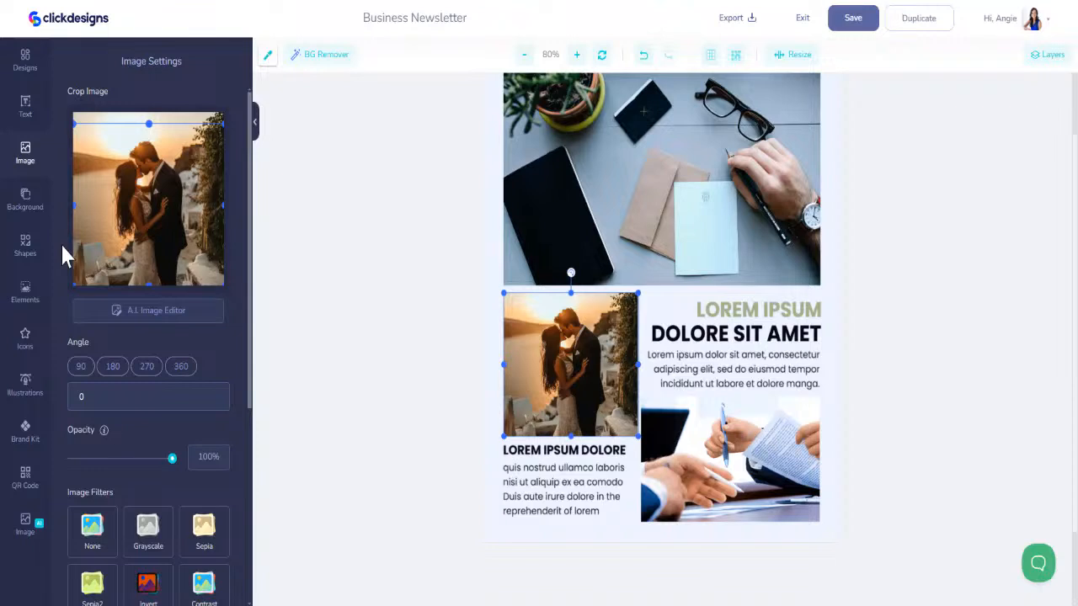
- Generate 4 variations of an AI image in Photographic style from the prompt "wedding photo of young couple"
click(27, 529)
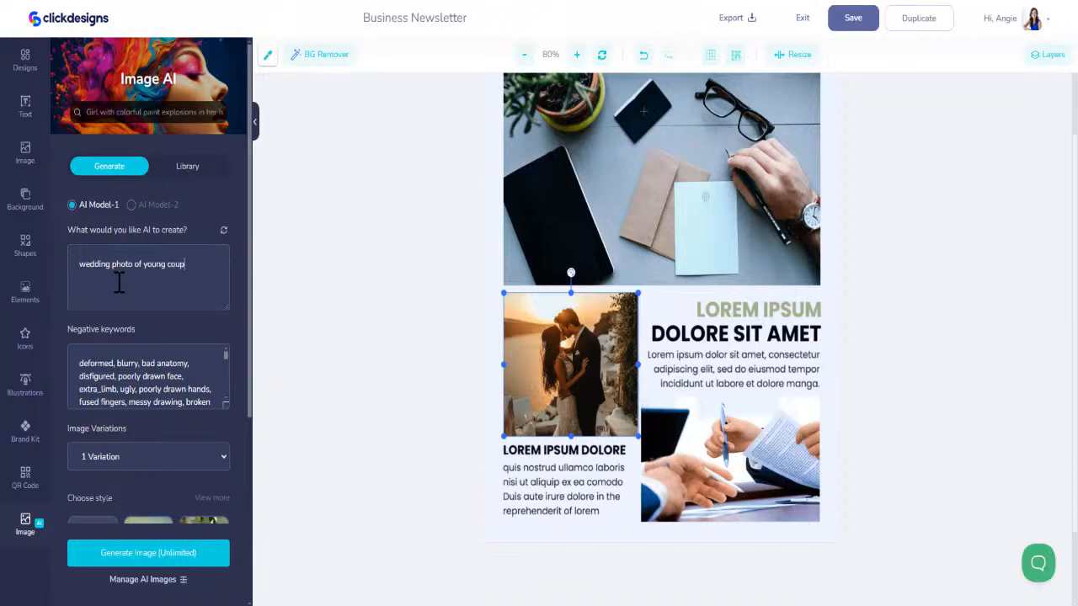
click(158, 446)
click(135, 534)
scroll(186, 445, down, 3)
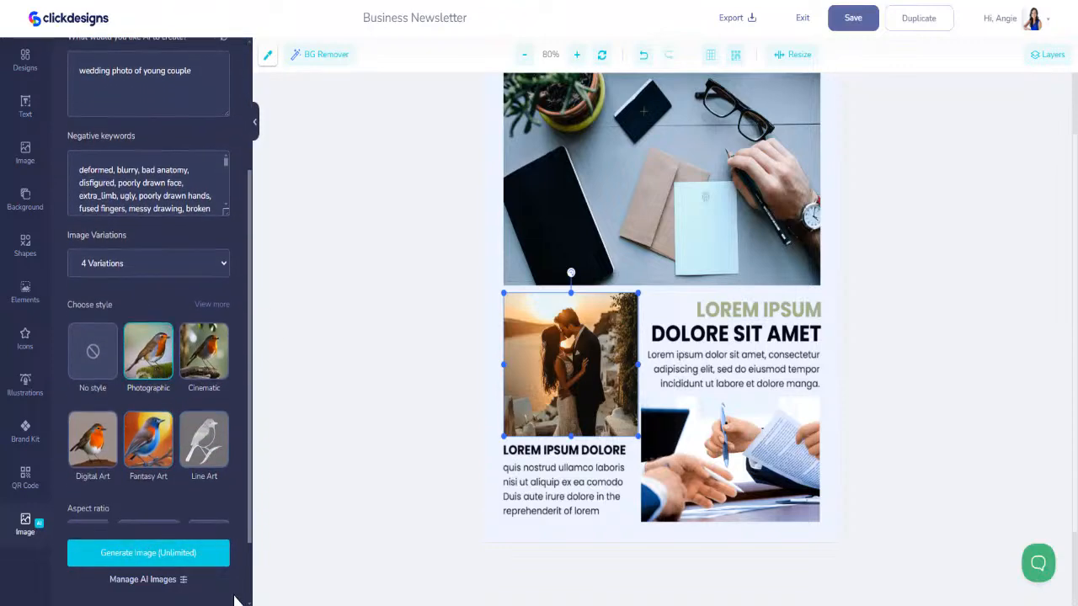
click(155, 556)
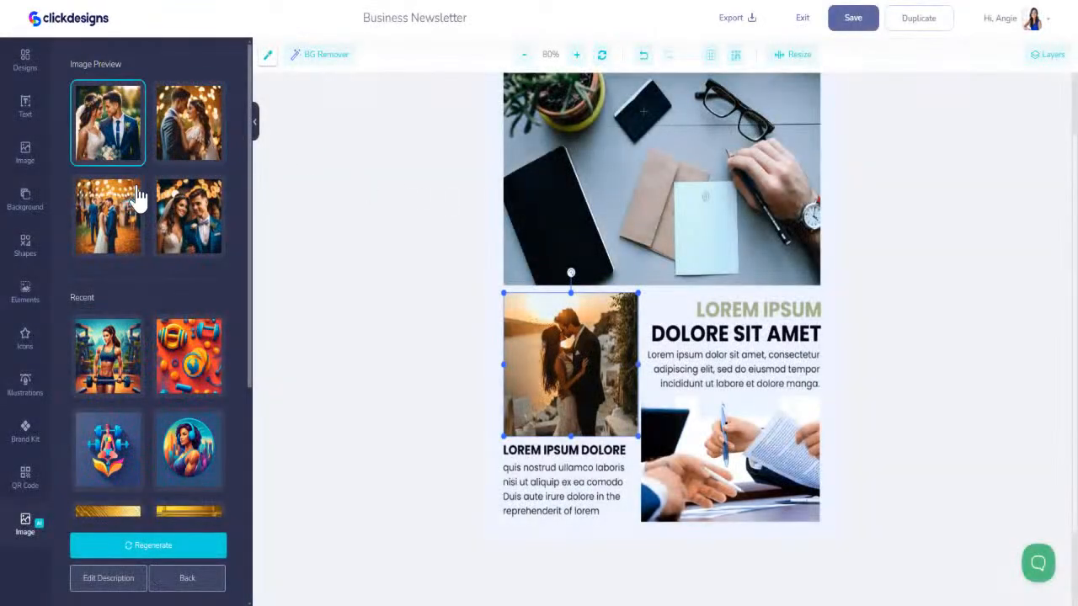
- Add all four generated wedding pictures to the newsletter, starting with the full-length autumn couple
click(139, 198)
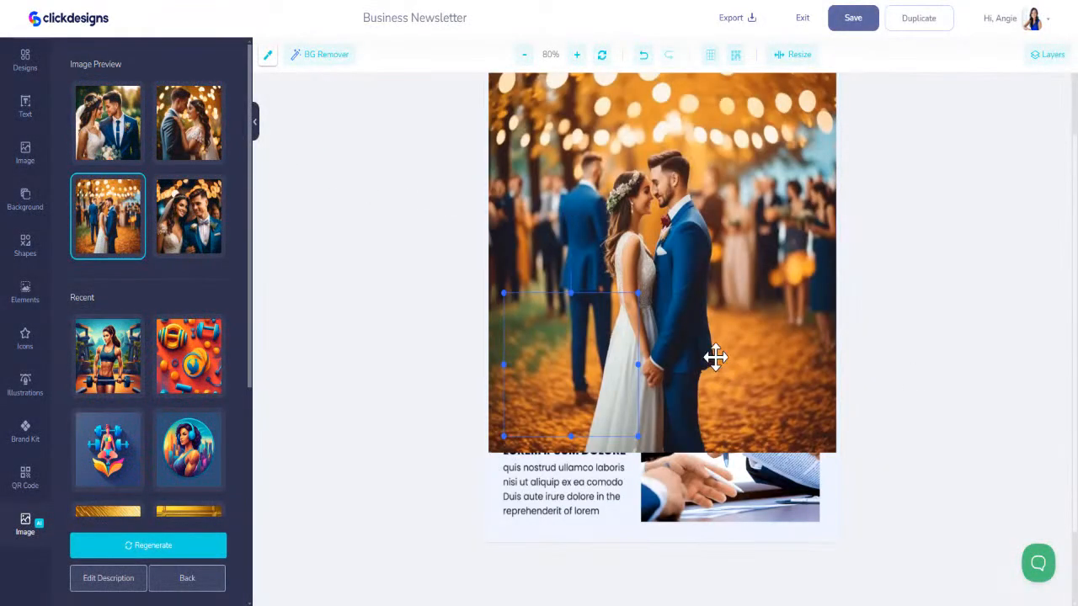
click(194, 145)
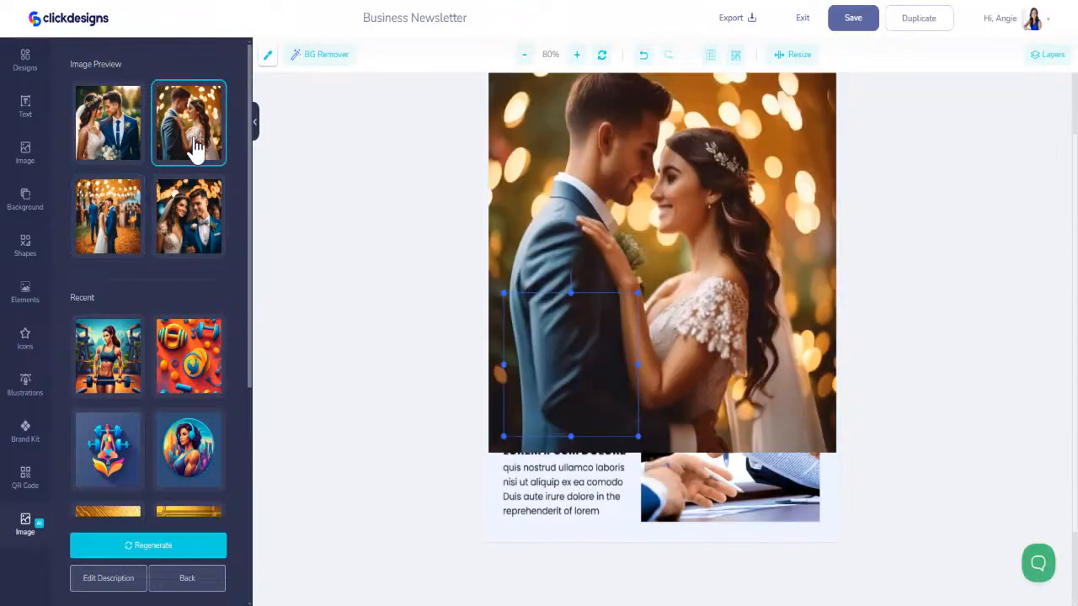
click(202, 214)
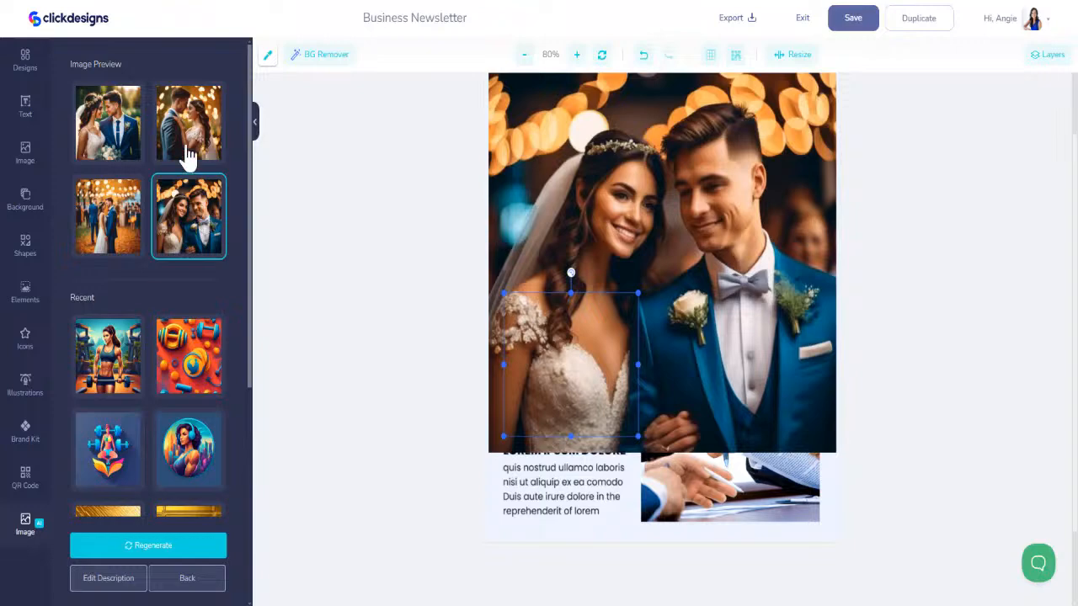
click(120, 128)
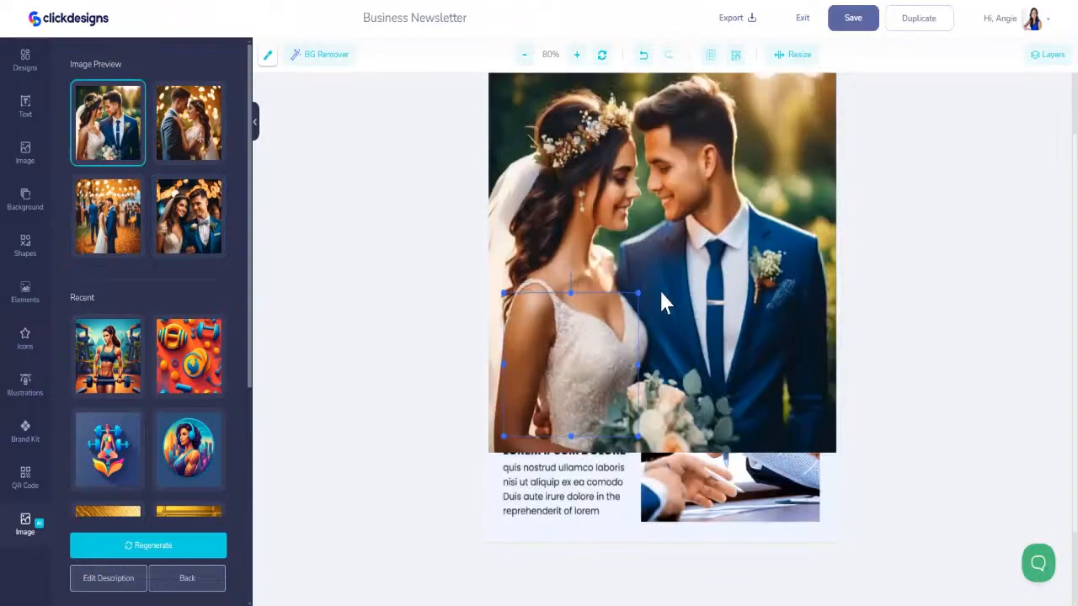
- Move the generated couple picture with the bouquet lower and shrink it over the handshake photo
click(709, 214)
drag(710, 213, 708, 289)
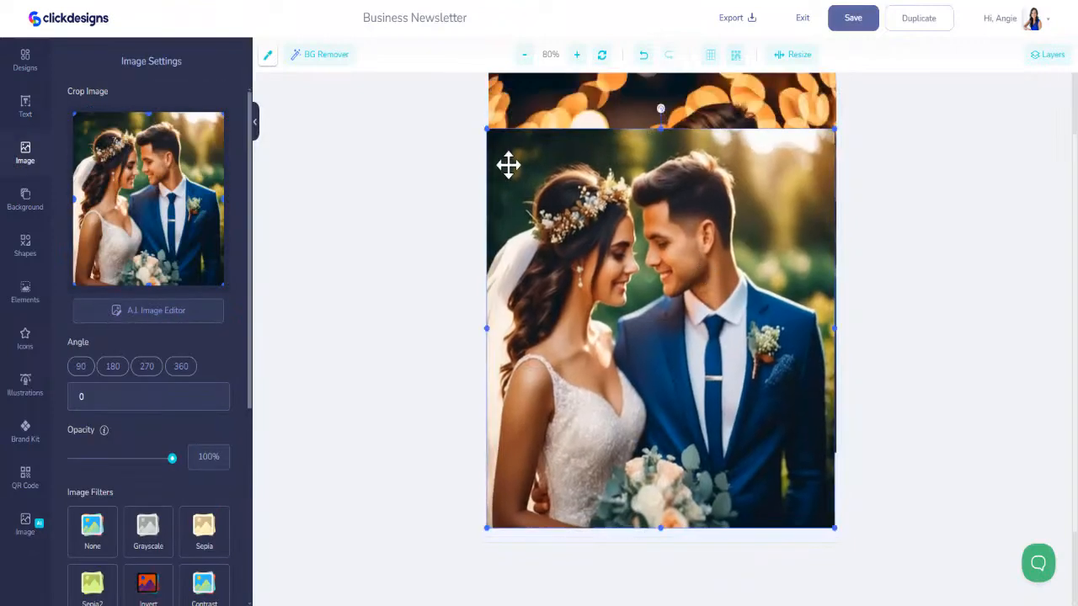
drag(484, 126, 717, 393)
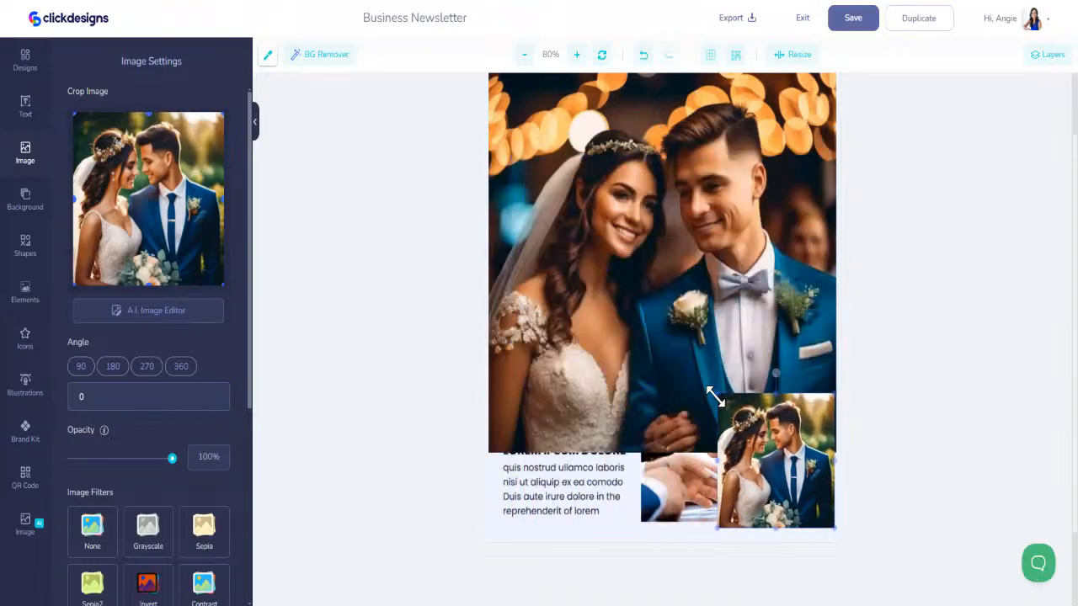
- Delete the three close-up generated couple pictures, keeping only the full-length autumn couple
click(671, 294)
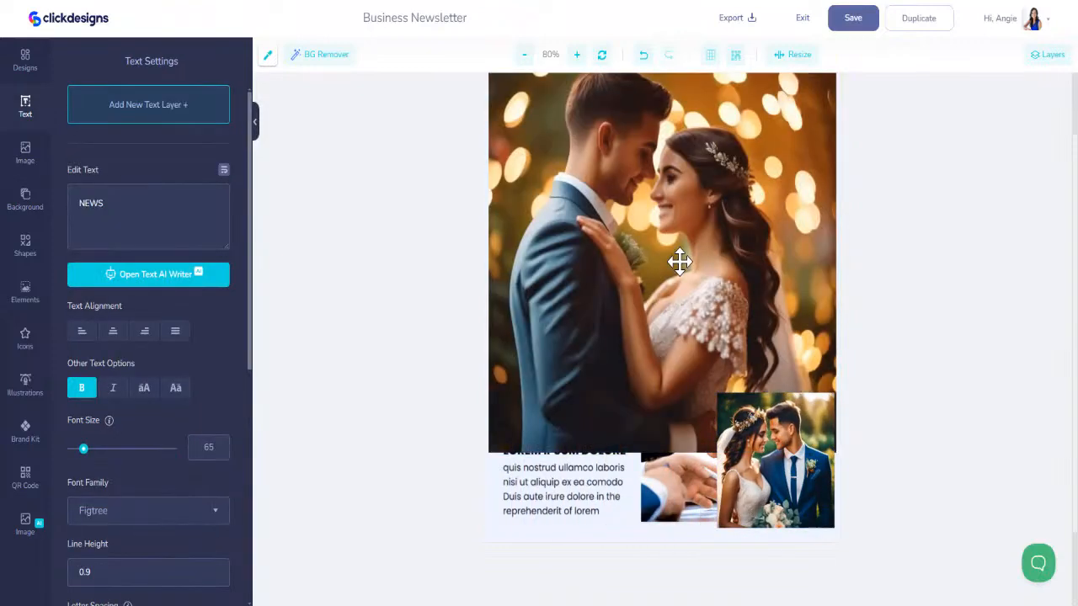
click(681, 262)
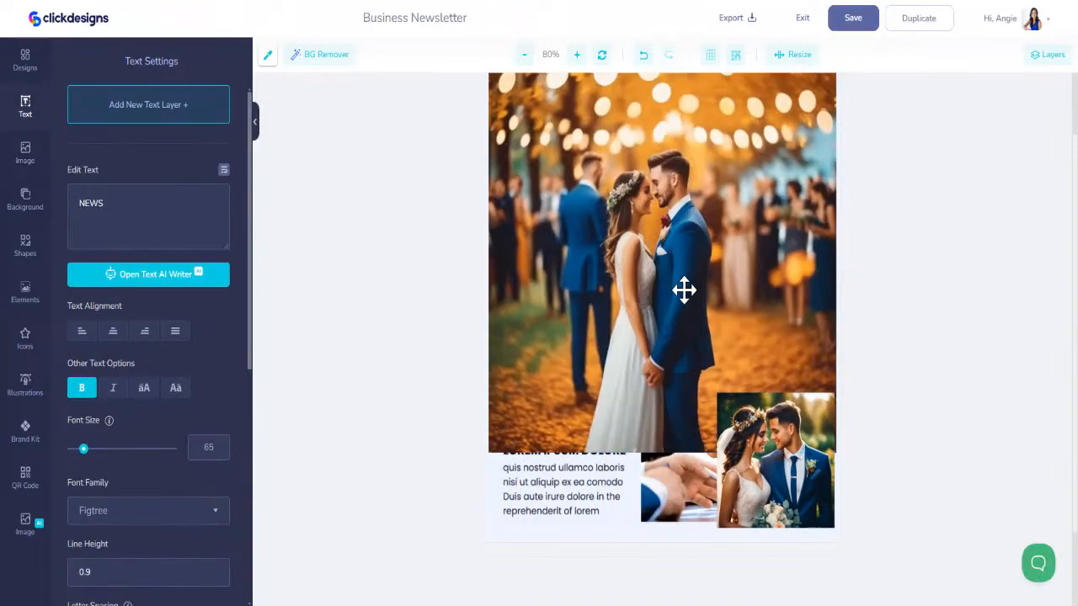
click(811, 464)
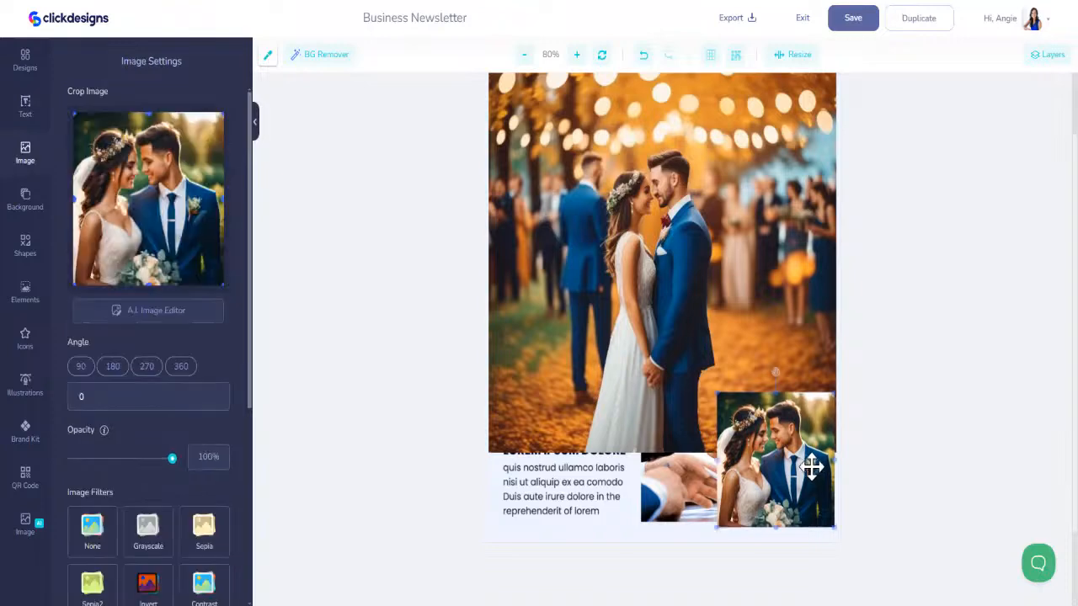
key(Delete)
- Shrink the autumn couple picture away from the business photo with the pen and papers, and delete that photo
click(693, 292)
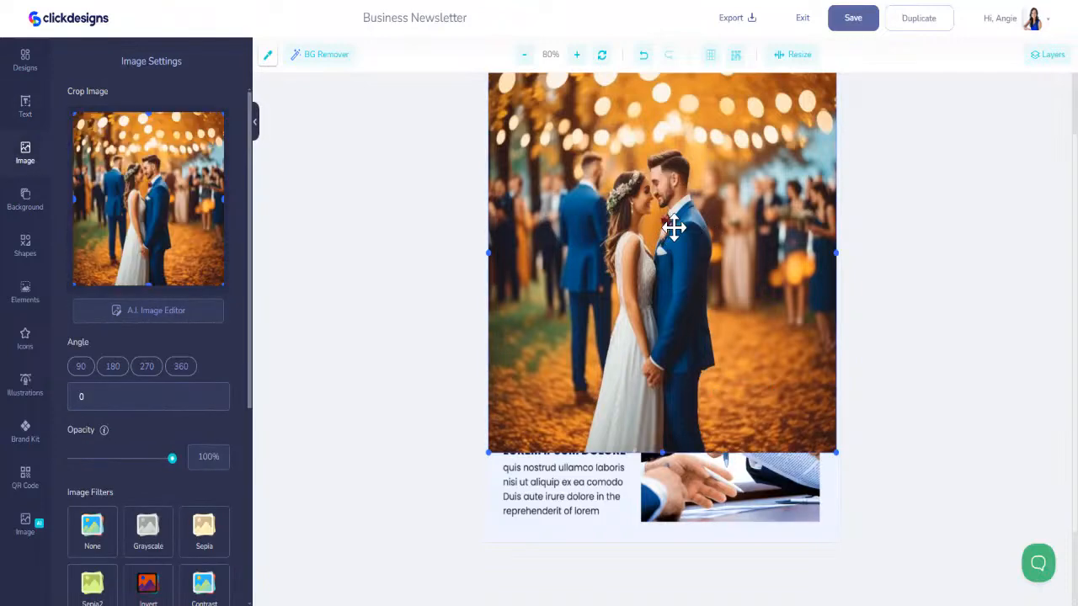
drag(674, 231, 747, 426)
click(748, 456)
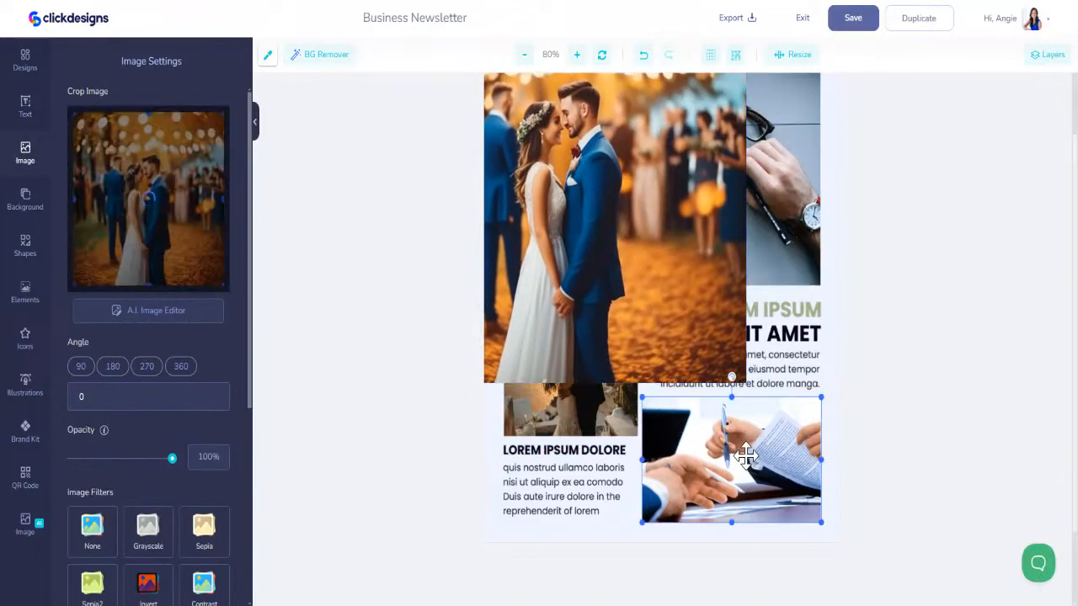
key(Delete)
- Move the autumn couple picture lower on the page and crop off most of its string lights and its lower edge
drag(672, 294, 761, 441)
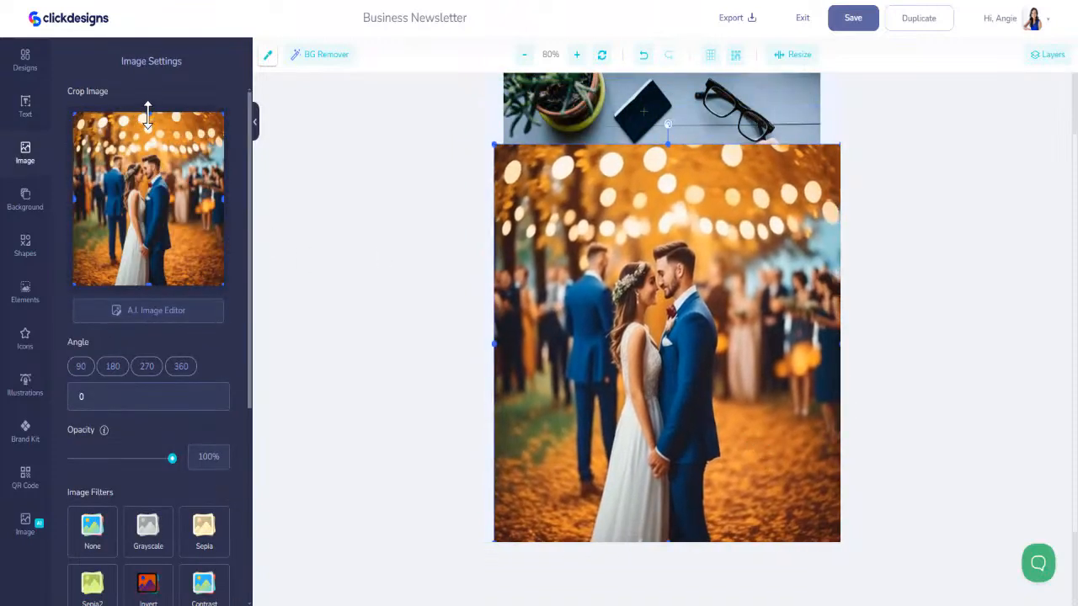
drag(148, 118, 150, 148)
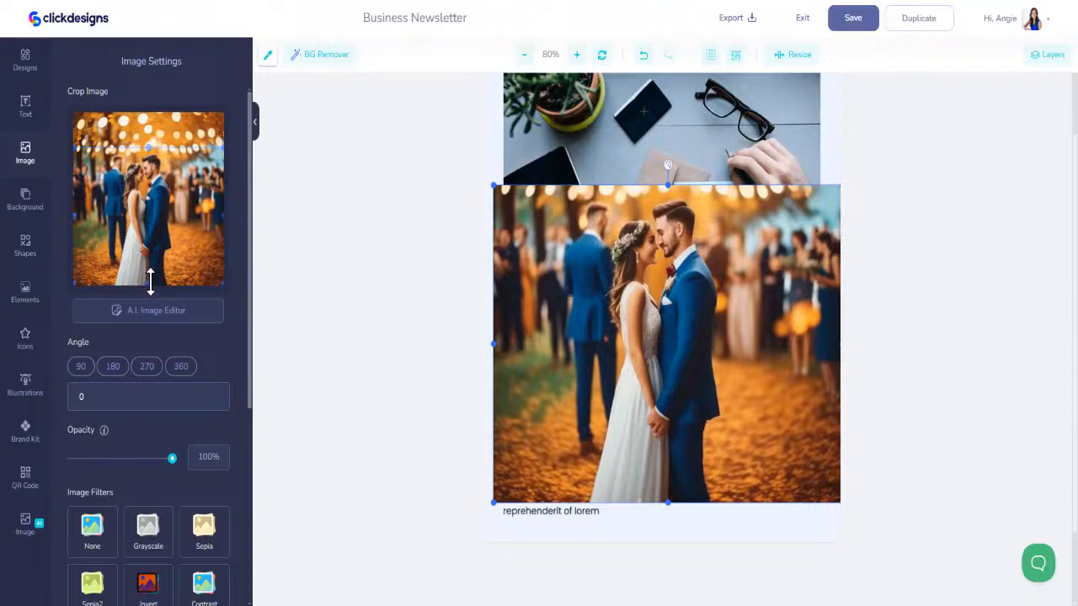
drag(149, 284, 150, 268)
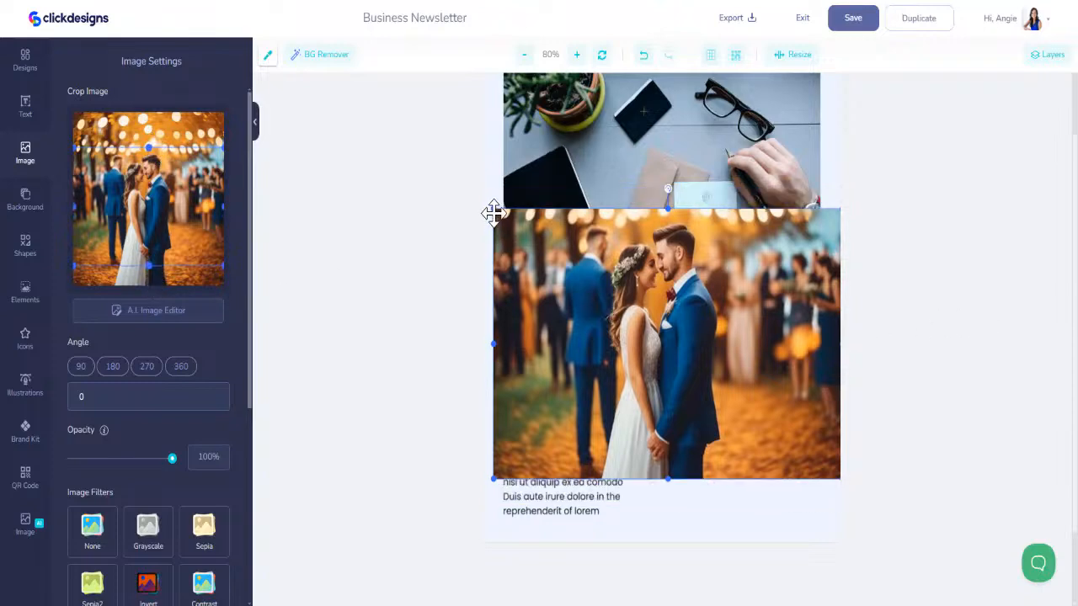
- Shrink the cropped autumn couple picture and fit it into the empty space beneath the right-aligned paragraph
drag(493, 209, 652, 332)
drag(747, 416, 736, 468)
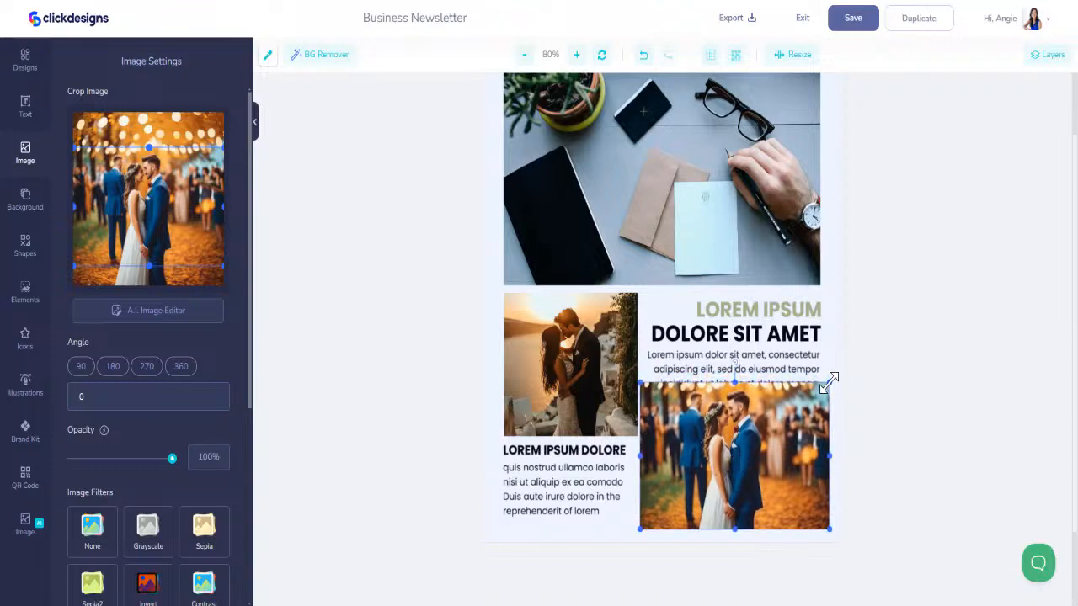
drag(829, 384, 798, 423)
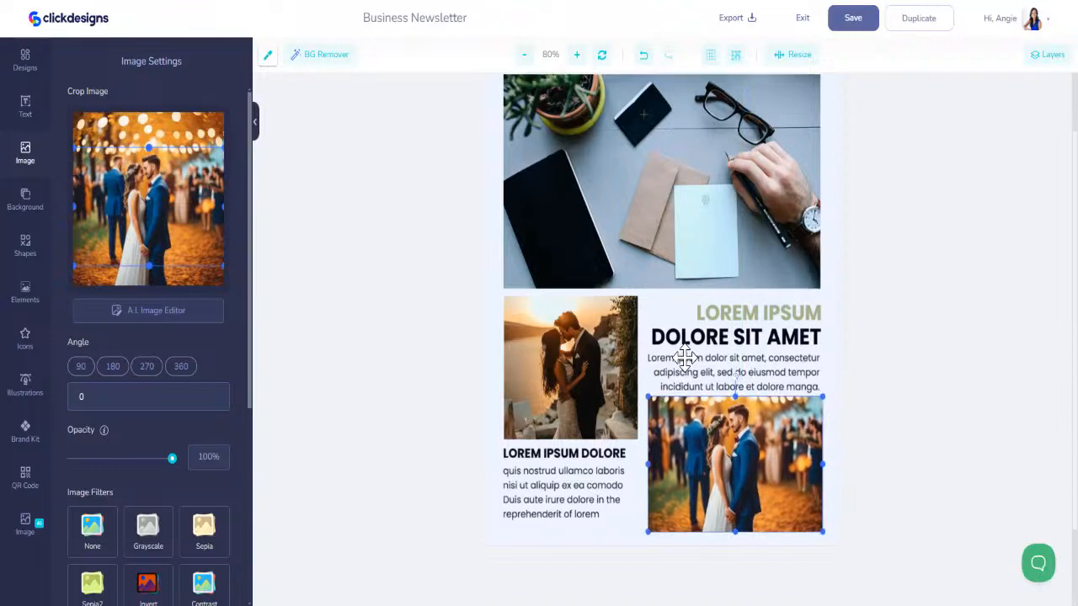
- Replace the dark heading "DOLORE SIT AMET" with "ELEGANT WEDDING TRENTS"
scroll(678, 354, up, 3)
scroll(670, 334, down, 4)
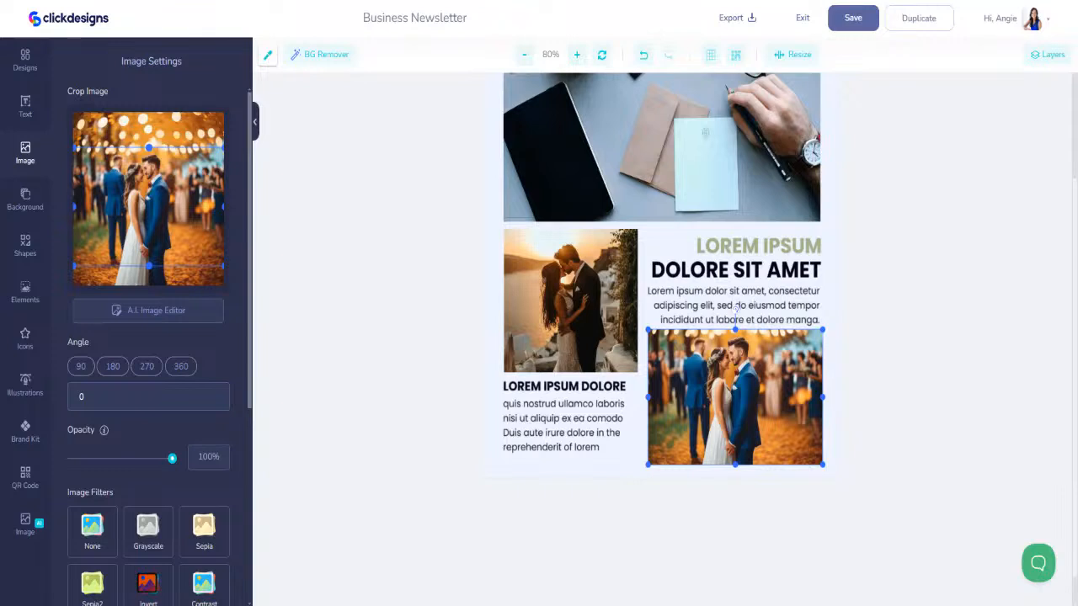
click(706, 269)
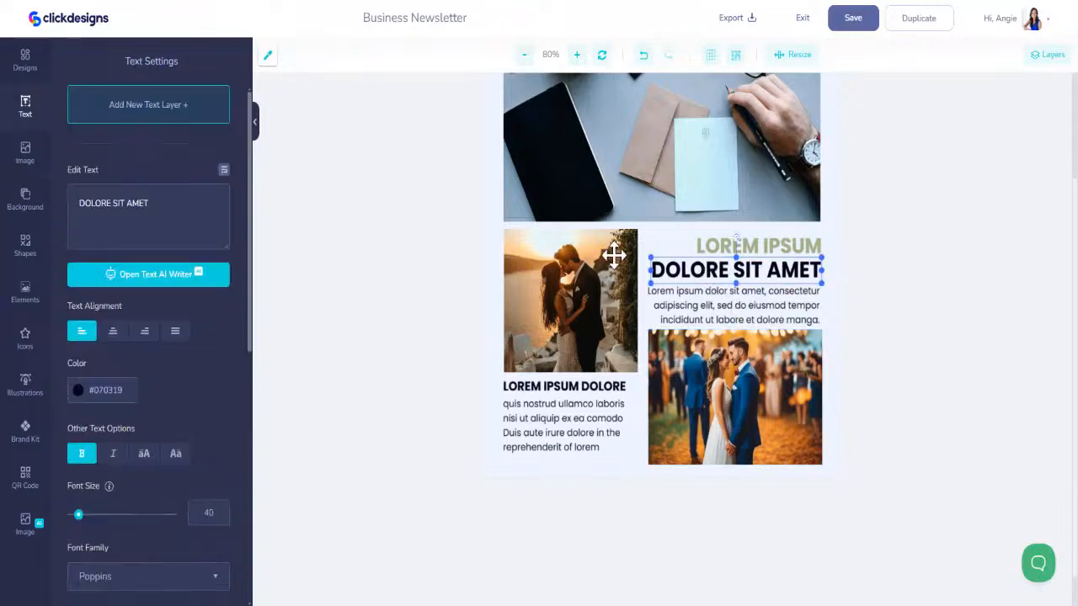
text(E)
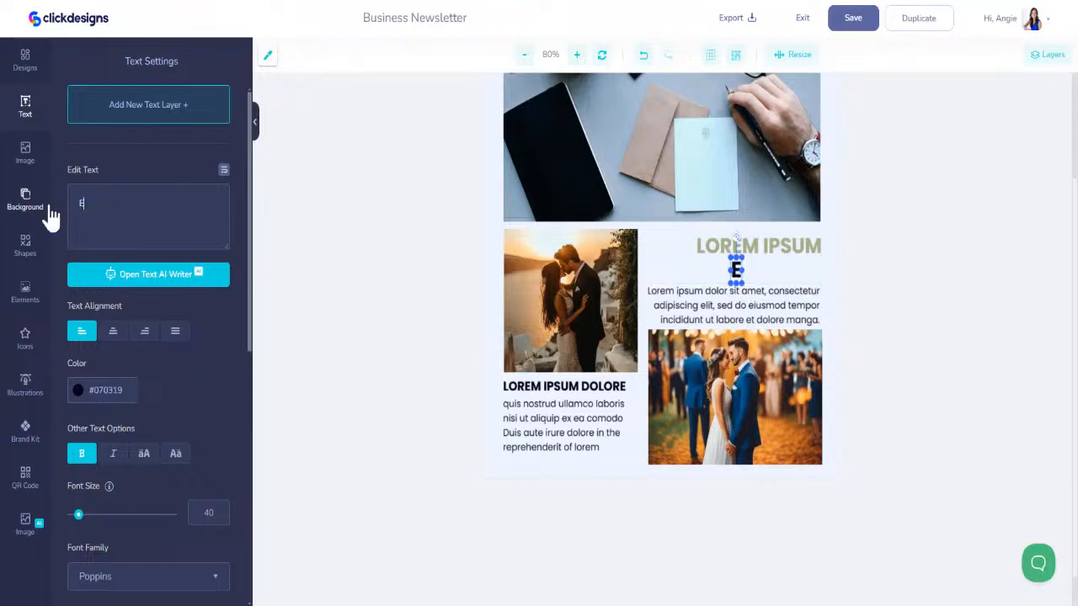
text(LEGANT WE)
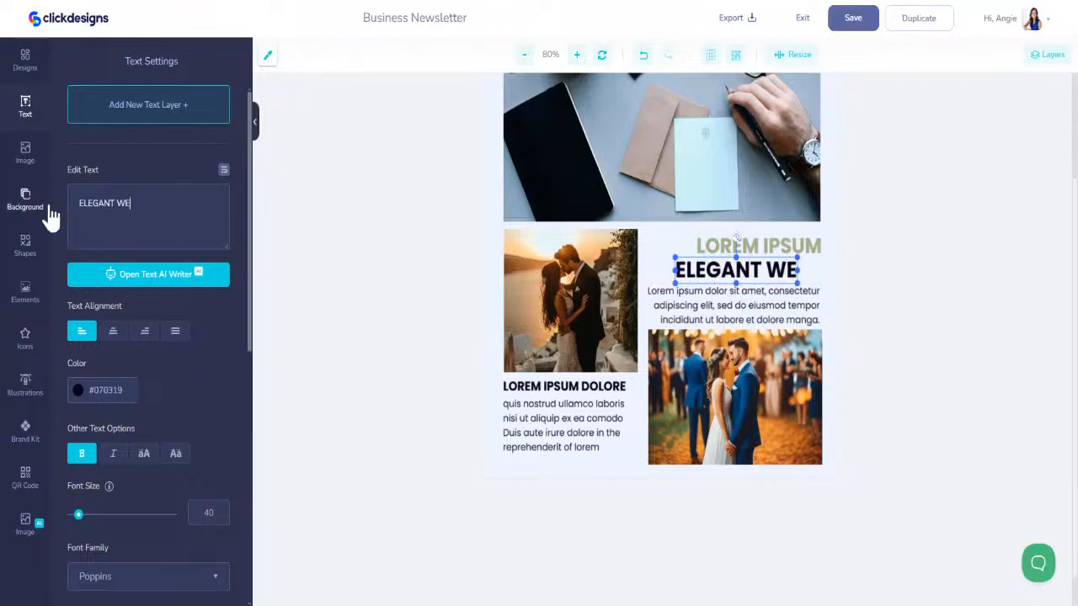
text(DDING TRENTS)
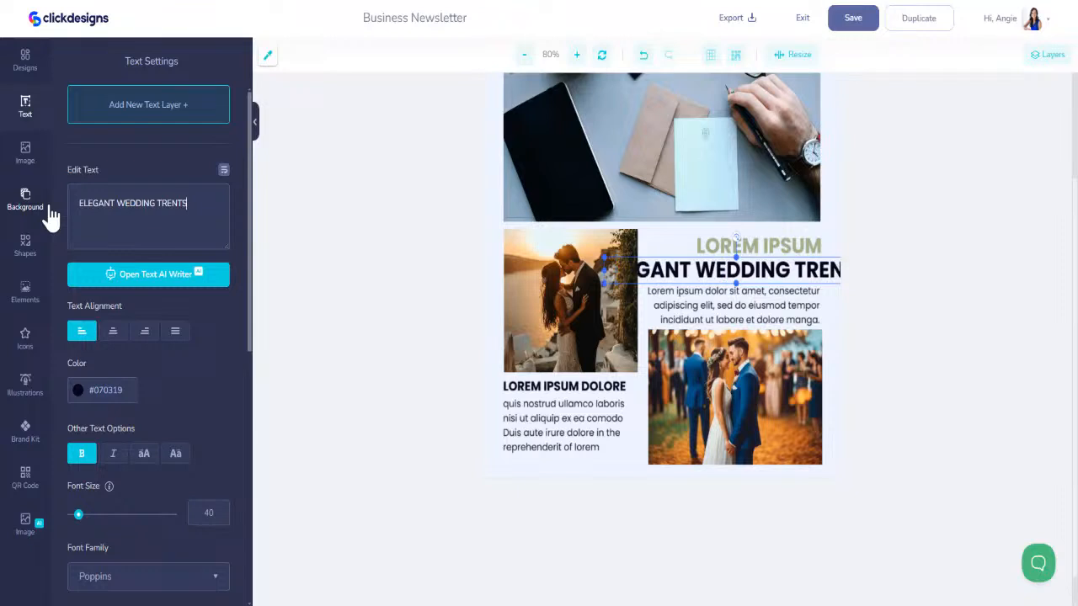
- Change the green "LOREM IPSUM" heading to "ELEGANT" and shorten the dark heading beneath it to "WEDDING TRENTS"
click(763, 245)
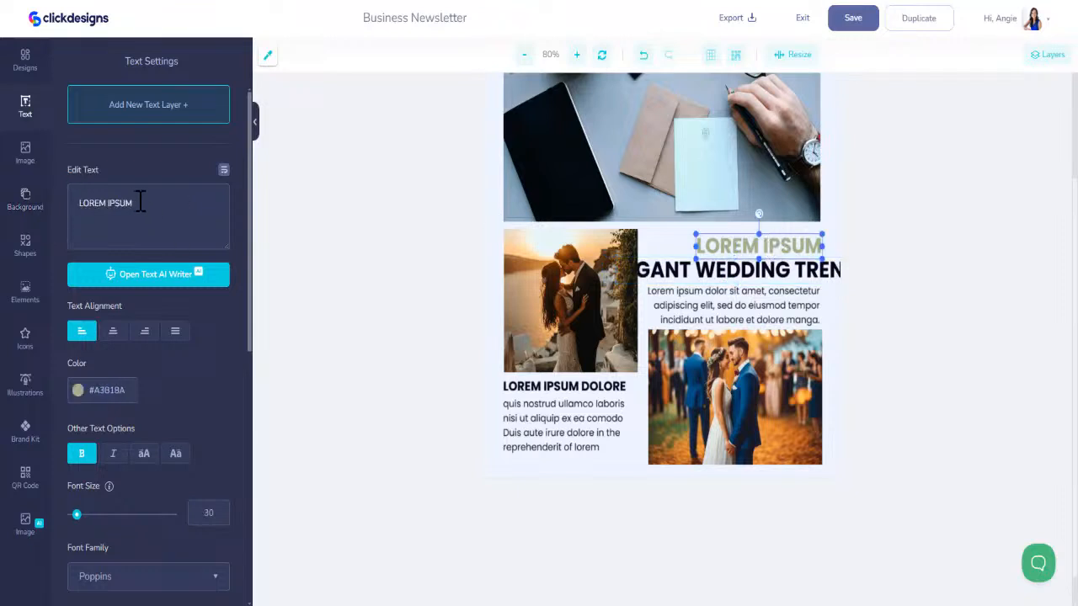
text(ELEGANT)
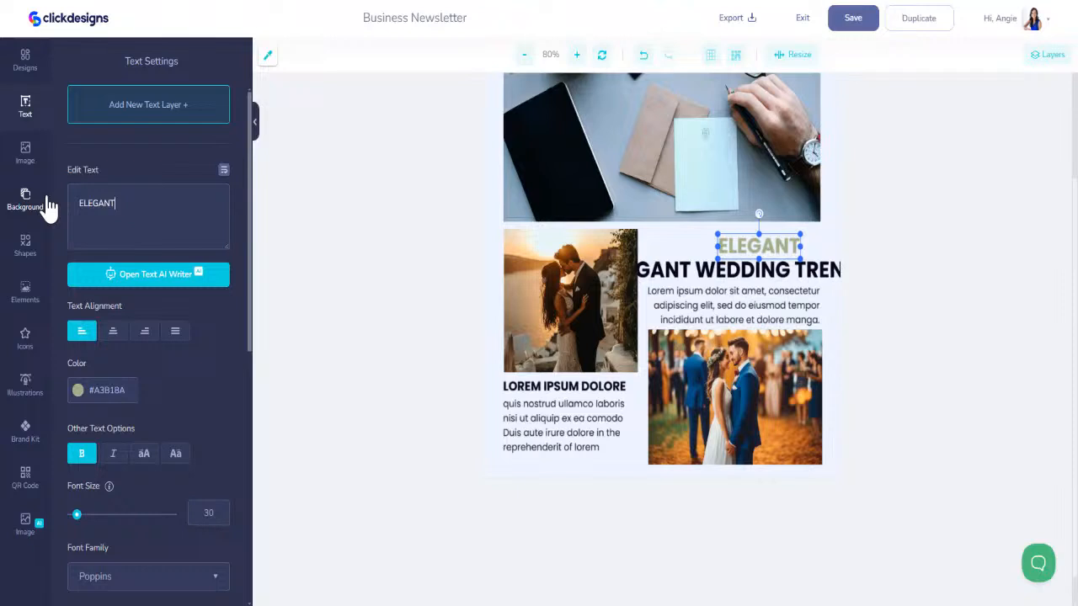
click(699, 269)
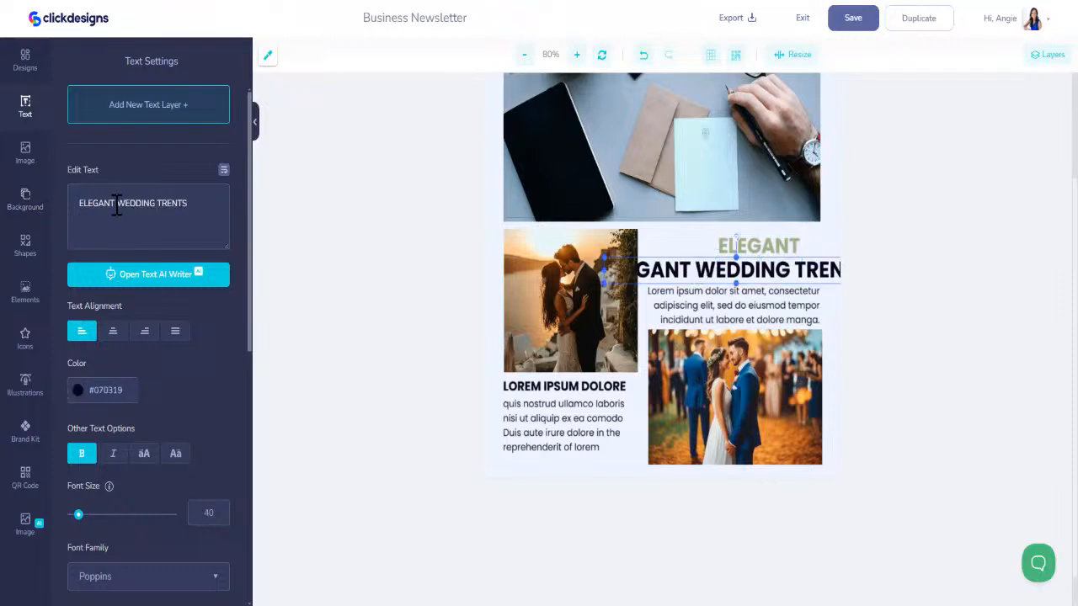
drag(117, 208, 33, 209)
key(BackSpace)
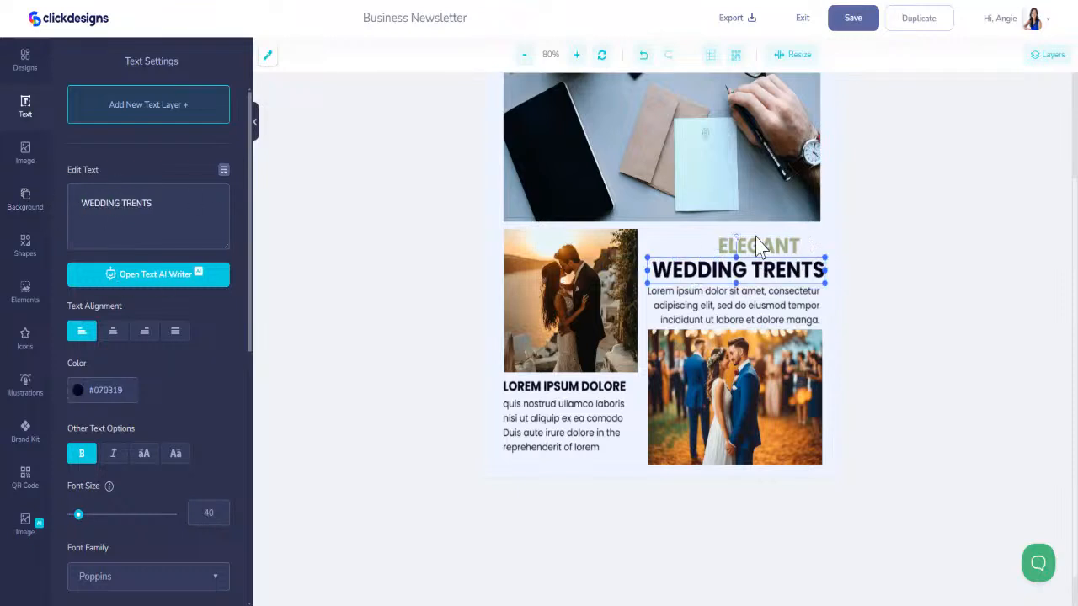
- Correct the dark heading to "WEDDING TRENDS" and enlarge the green "ELEGANT" heading above it to font size 62
click(144, 203)
key(BackSpace)
text(D)
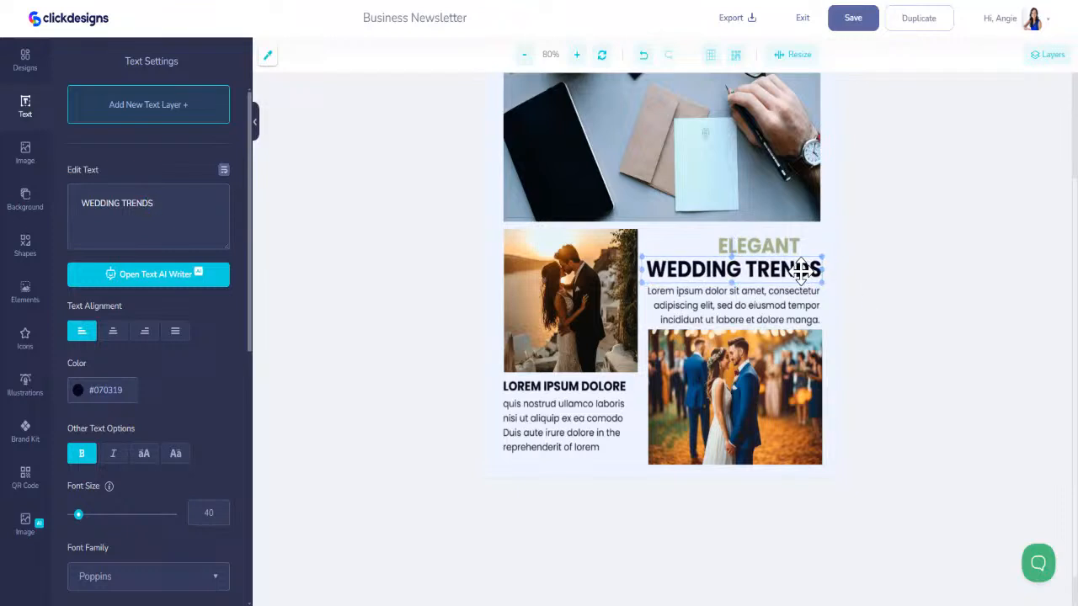
click(762, 246)
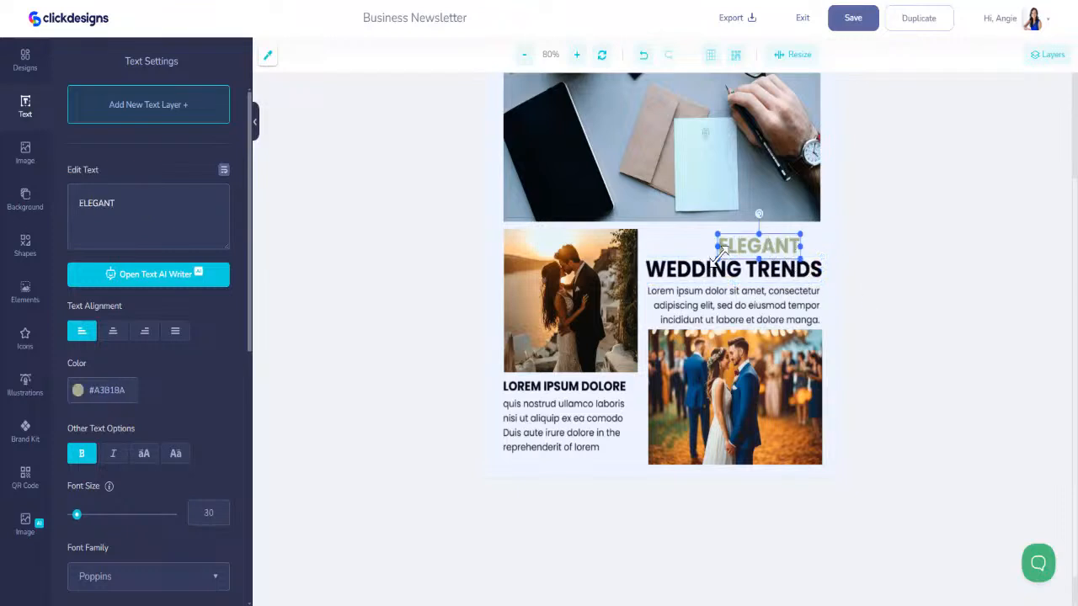
mouse_move(717, 258)
mouse_down()
mouse_move(678, 272)
mouse_move(716, 248)
mouse_up()
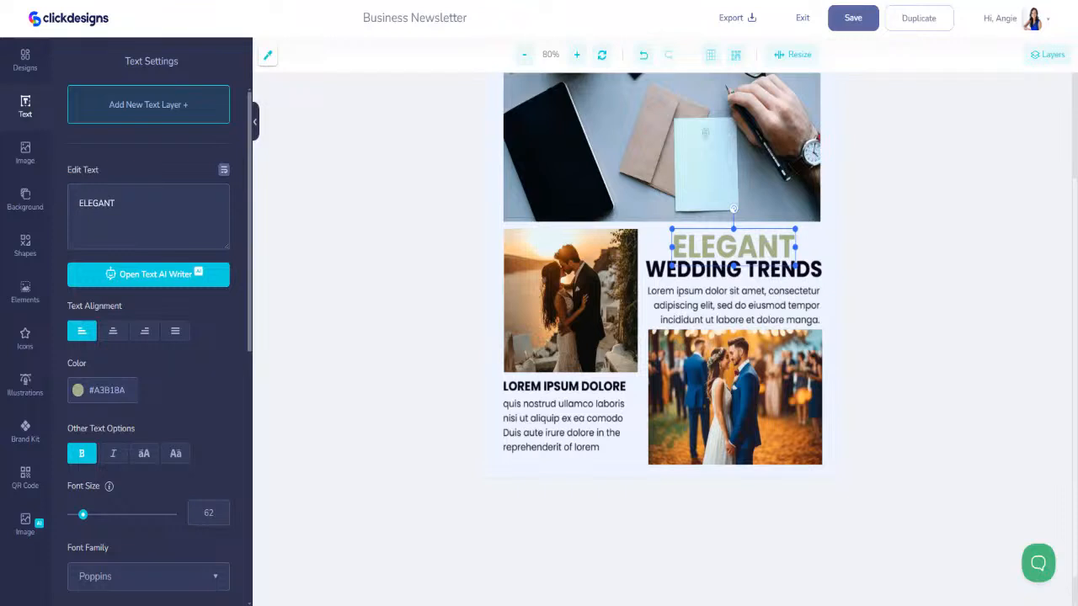
- Replace the paragraph under "WEDDING TRENDS" with "Discover the latest in chic wedding decor and innovative floral arrangements."
click(801, 308)
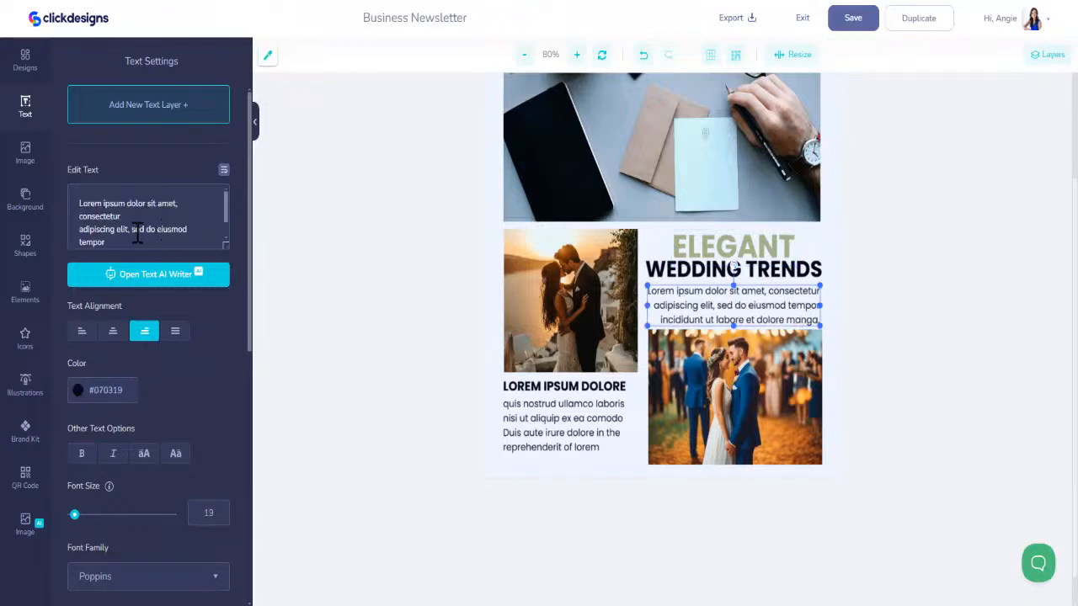
scroll(138, 233, down, 2)
drag(216, 219, 5, 144)
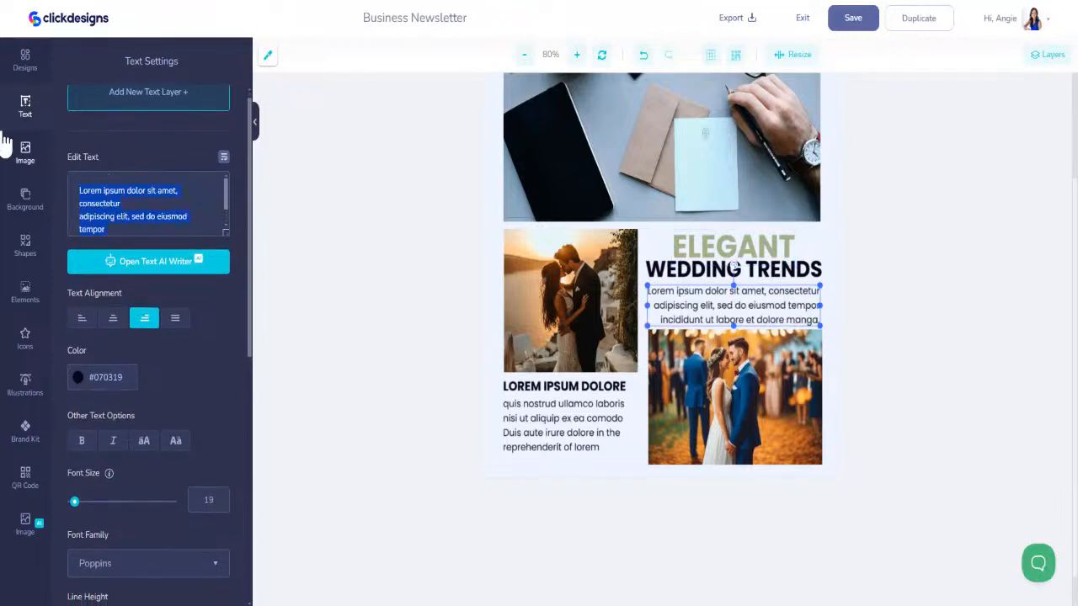
text(Discover the latest in chic wedding decor and innovative floral arrangements.)
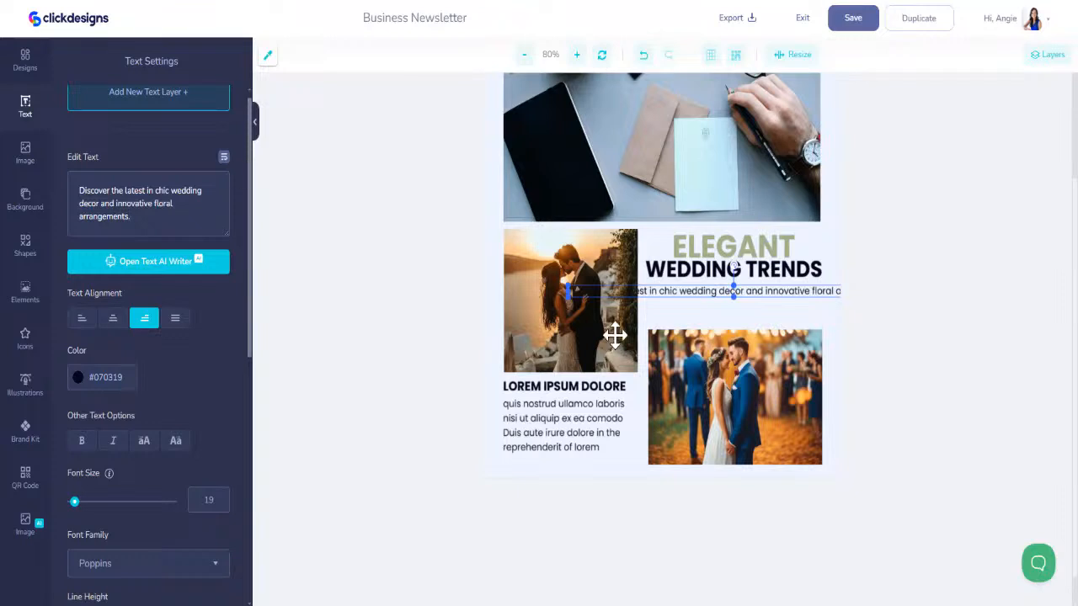
- Set the font size of the paragraph under "WEDDING TRENDS" to 19 and turn on text wrap for it
drag(570, 291, 648, 309)
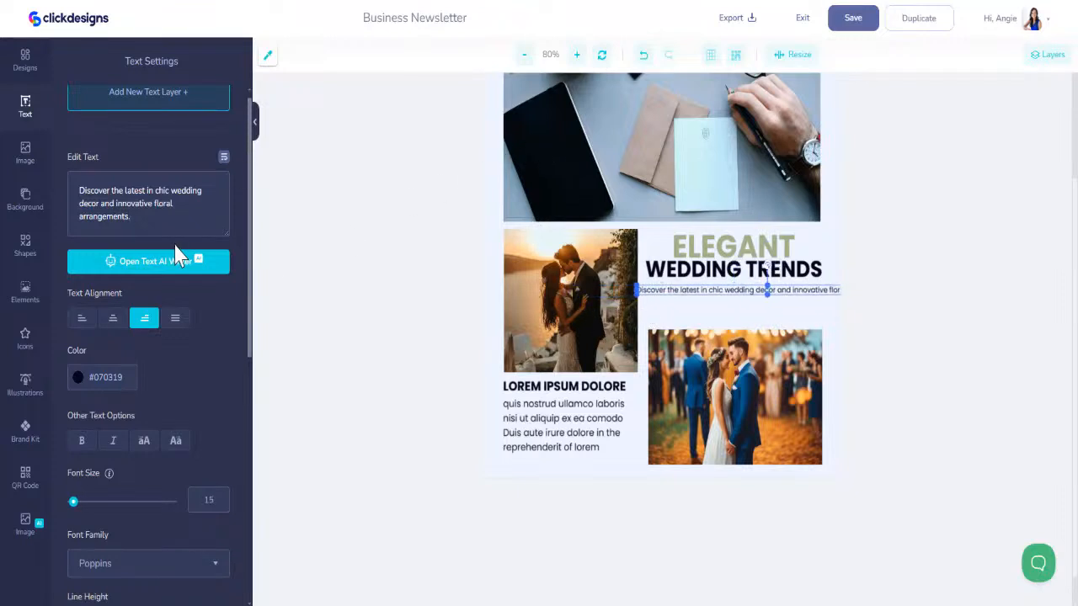
click(615, 430)
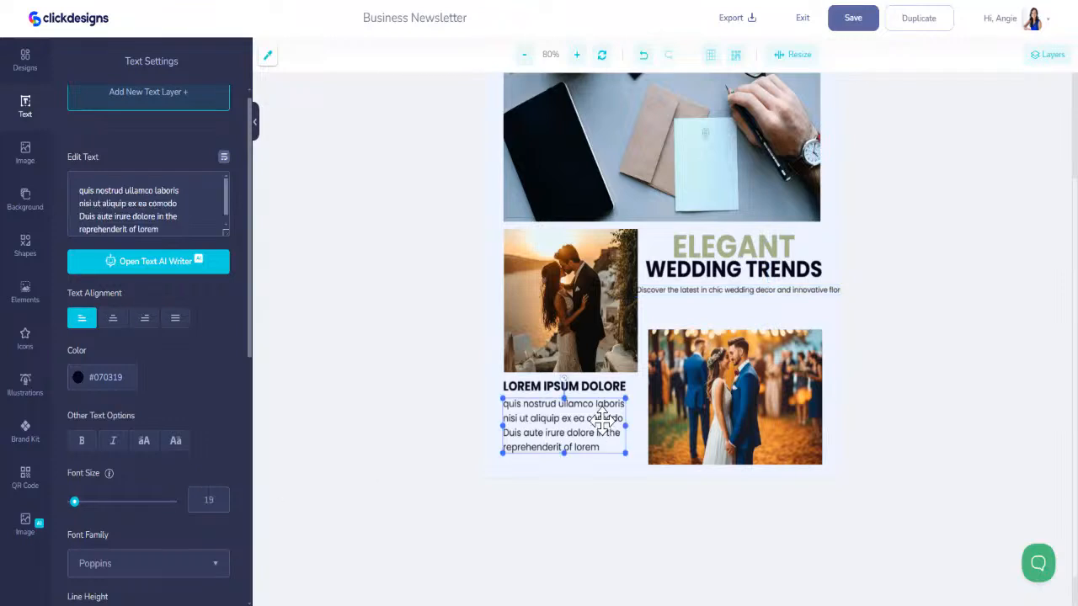
click(726, 289)
double_click(204, 499)
text(19)
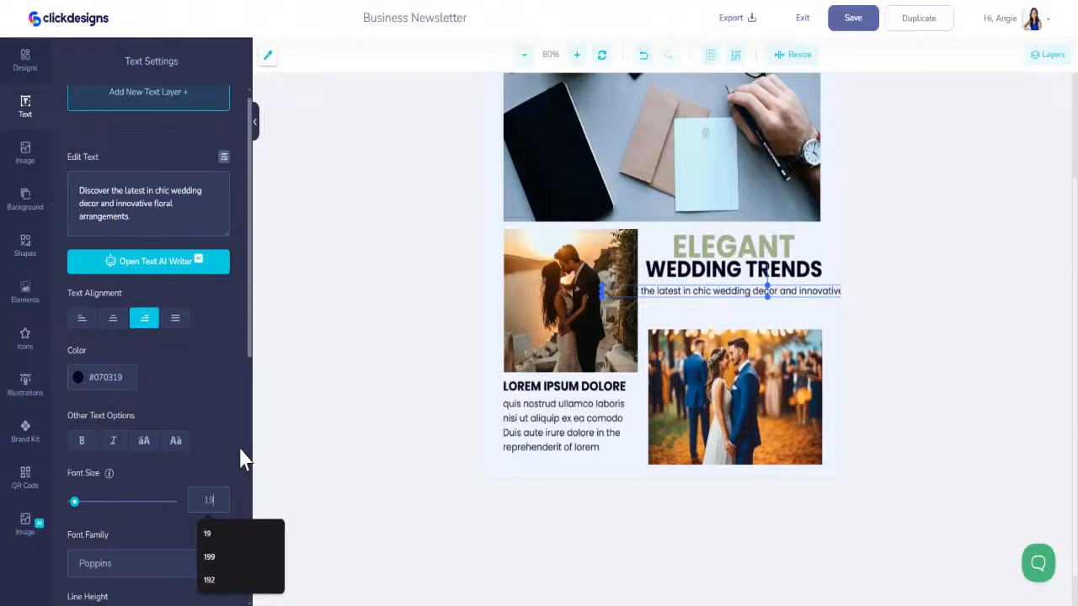
click(205, 204)
click(224, 158)
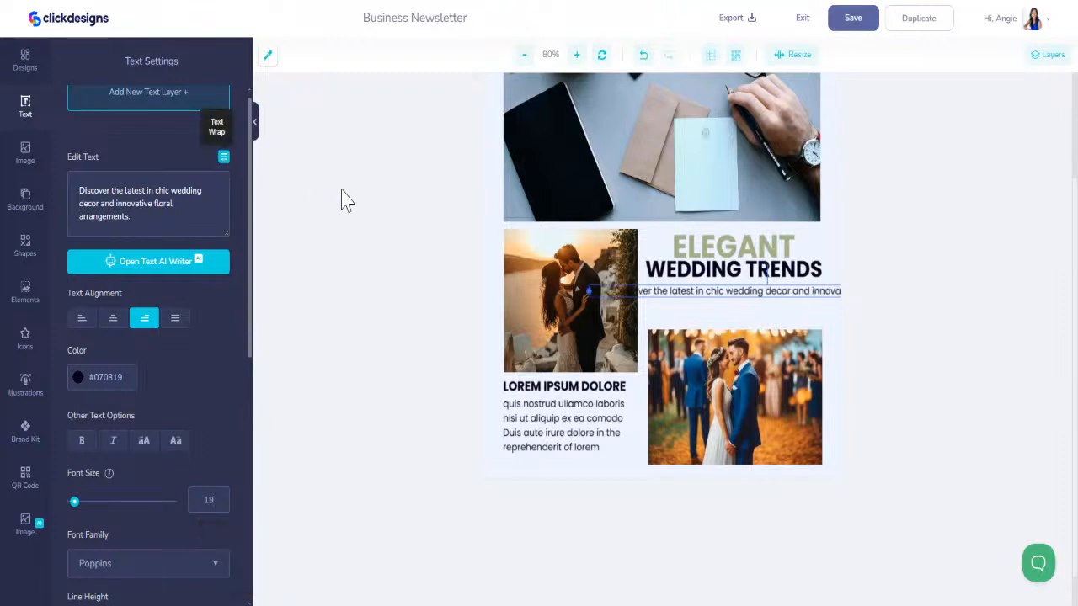
- Center the paragraph under "WEDDING TRENDS" and fit its text box to the width of the autumn couple picture
mouse_move(644, 292)
mouse_down()
mouse_move(748, 295)
mouse_move(647, 297)
mouse_up()
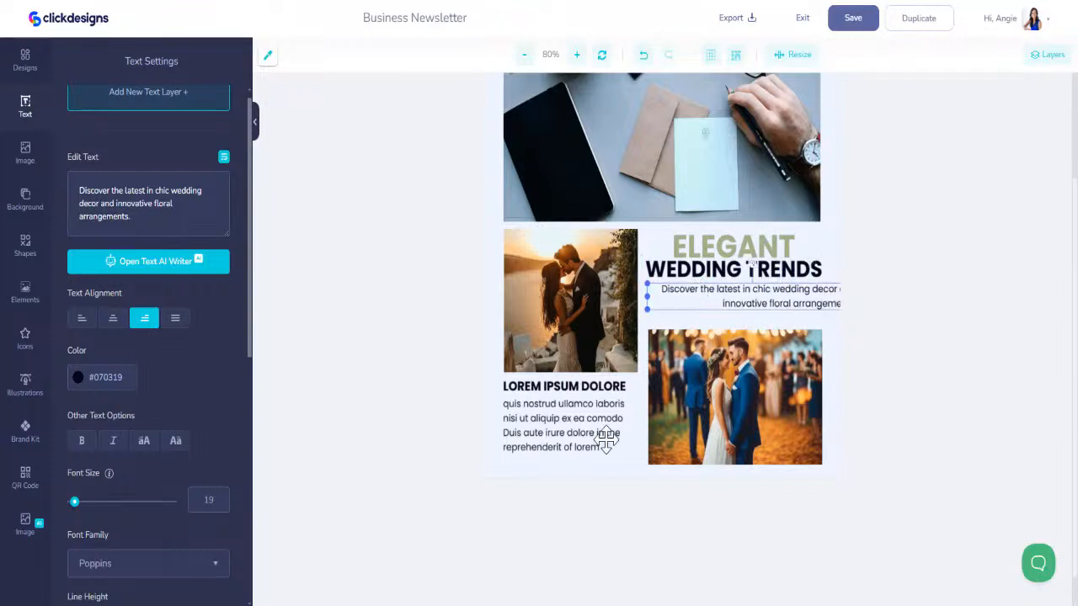
click(84, 321)
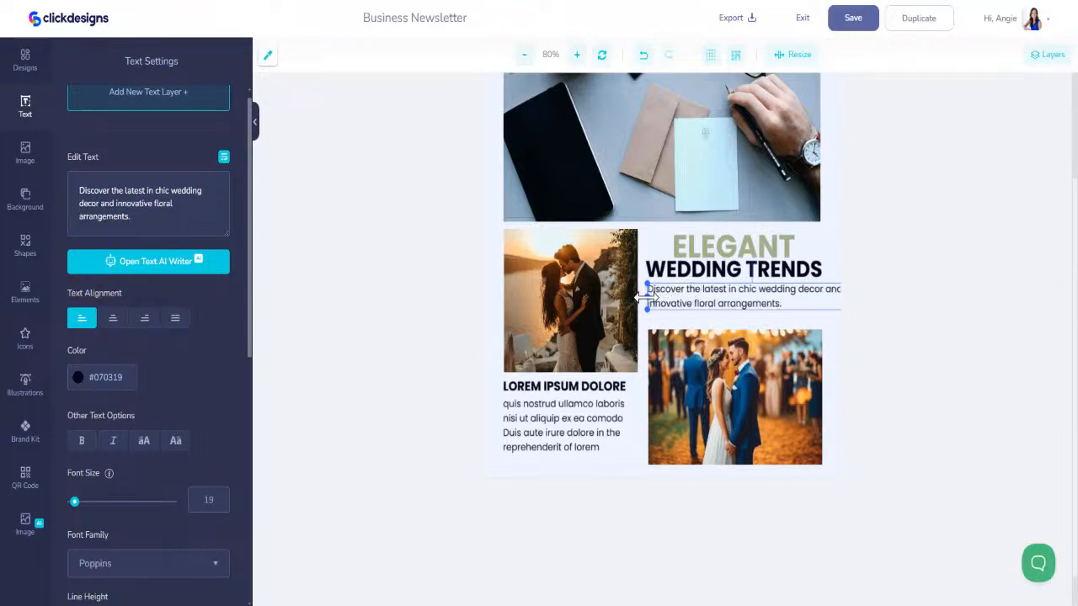
drag(646, 296, 693, 307)
click(117, 325)
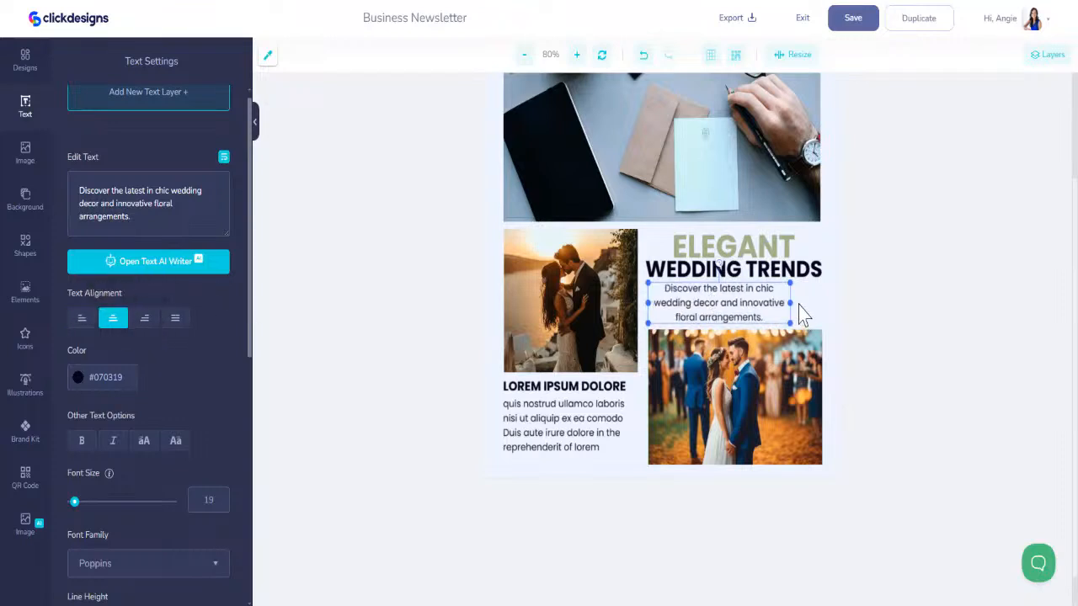
drag(790, 303, 822, 306)
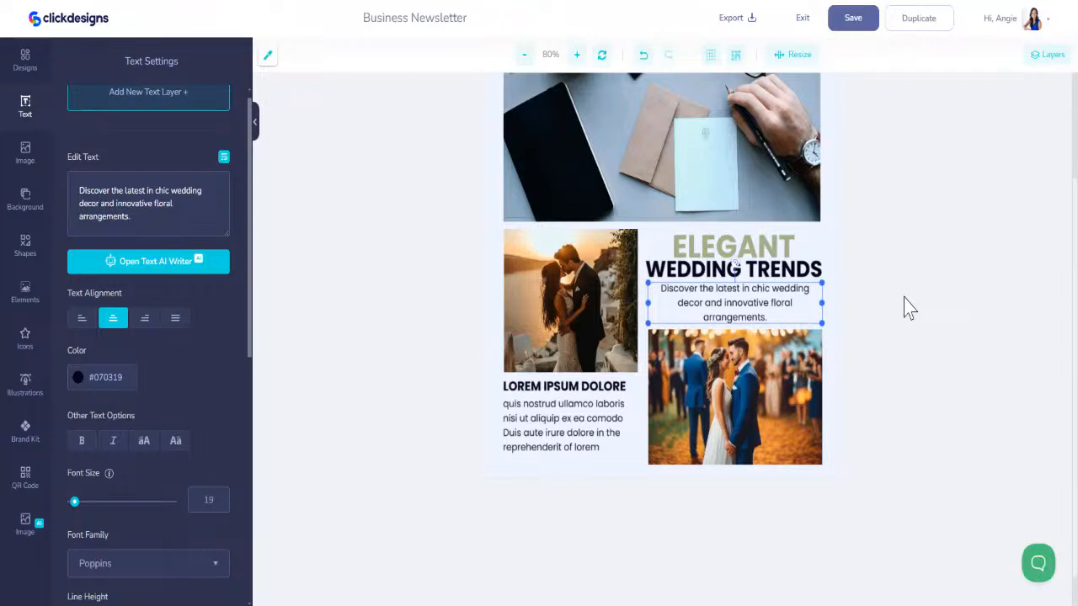
- Replace the heading "LOREM IPSUM DOLORE" under the sunset couple picture with "BRIDAL INSPIRATIONS"
click(556, 386)
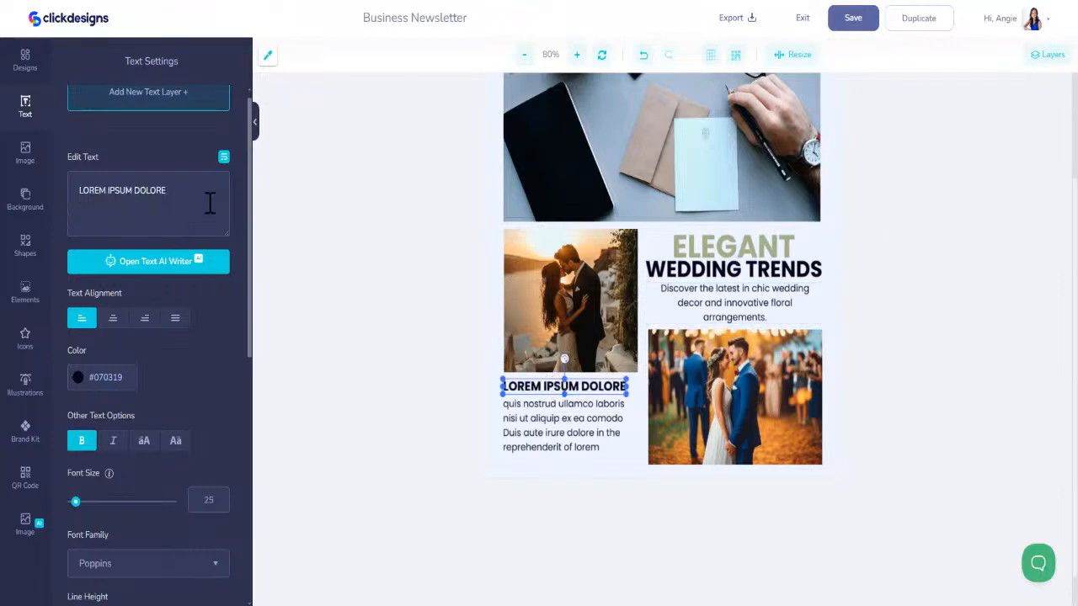
drag(195, 194, 48, 206)
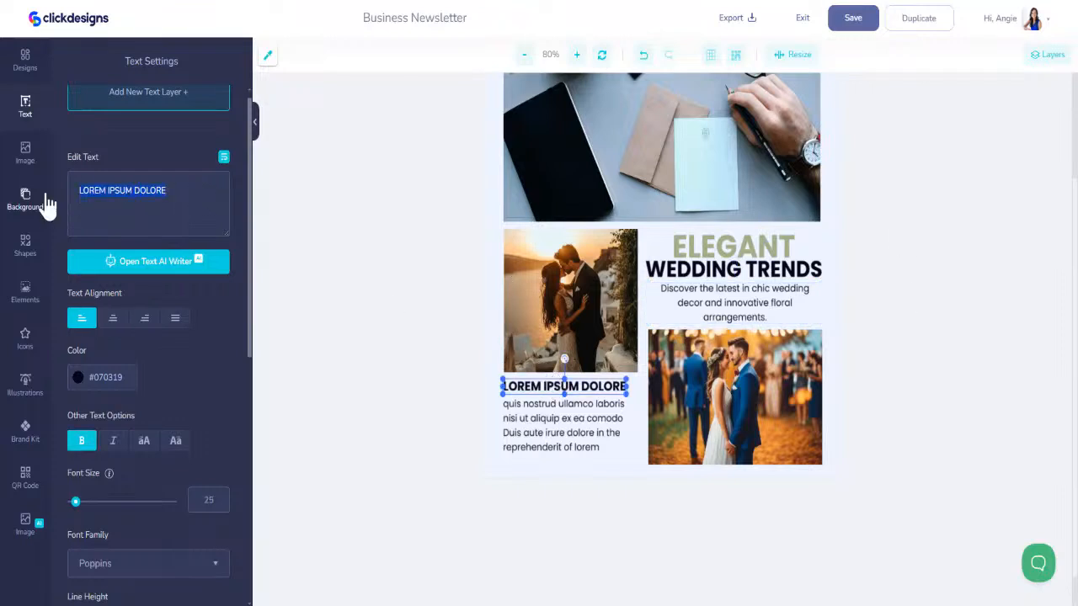
text(QHAR)
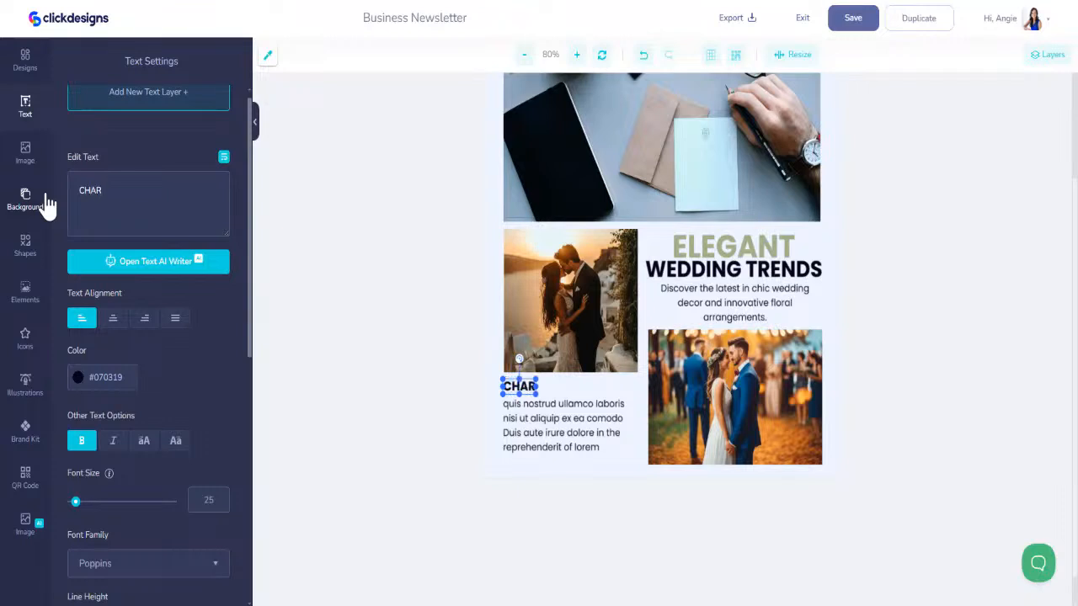
key(BackSpace)
key(BackSpace)
key(BackSpace)
text(BR)
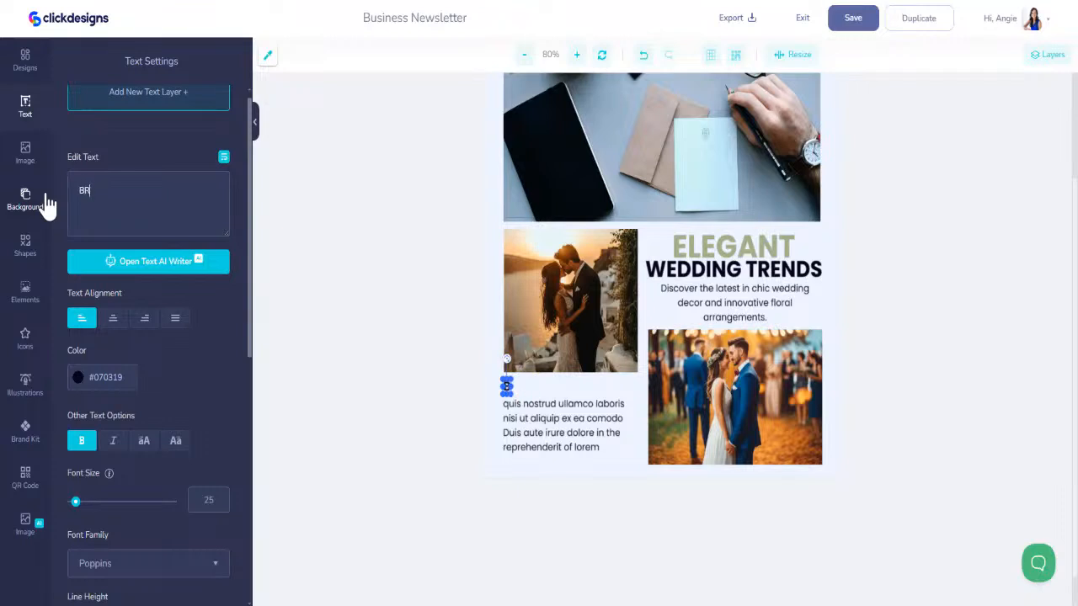
text(IDAL INSPIRATIONS)
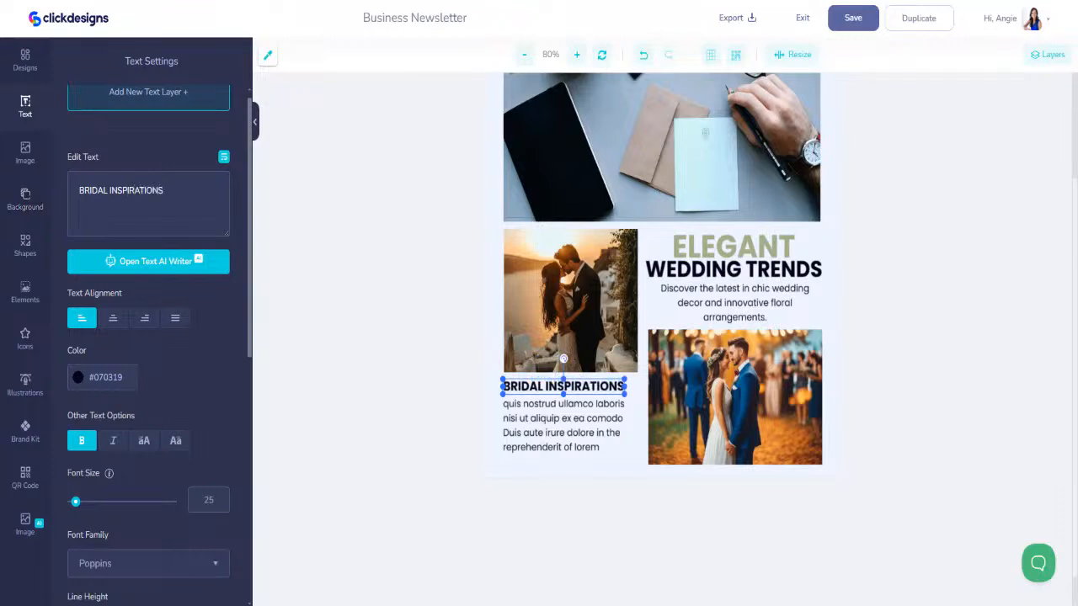
- Replace the paragraph under "BRIDAL INSPIRATIONS" with "Uncover the secrets behind stunning bridal styles and captivating accessories." and turn on text wrap
click(539, 419)
text(Uncover the secrets behind stunning bridal styles and captivating accessories.)
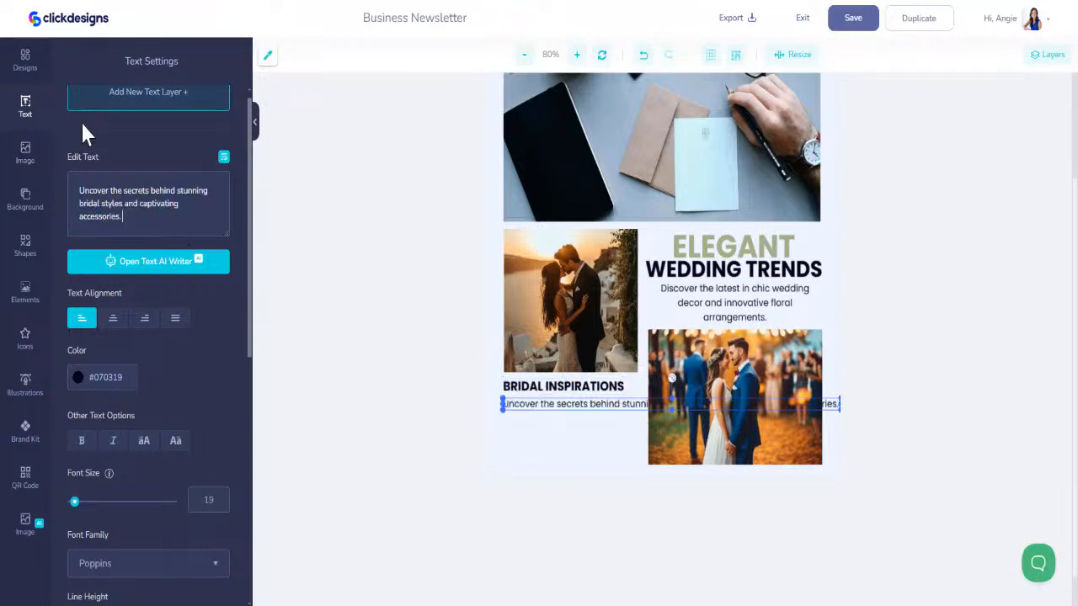
click(224, 157)
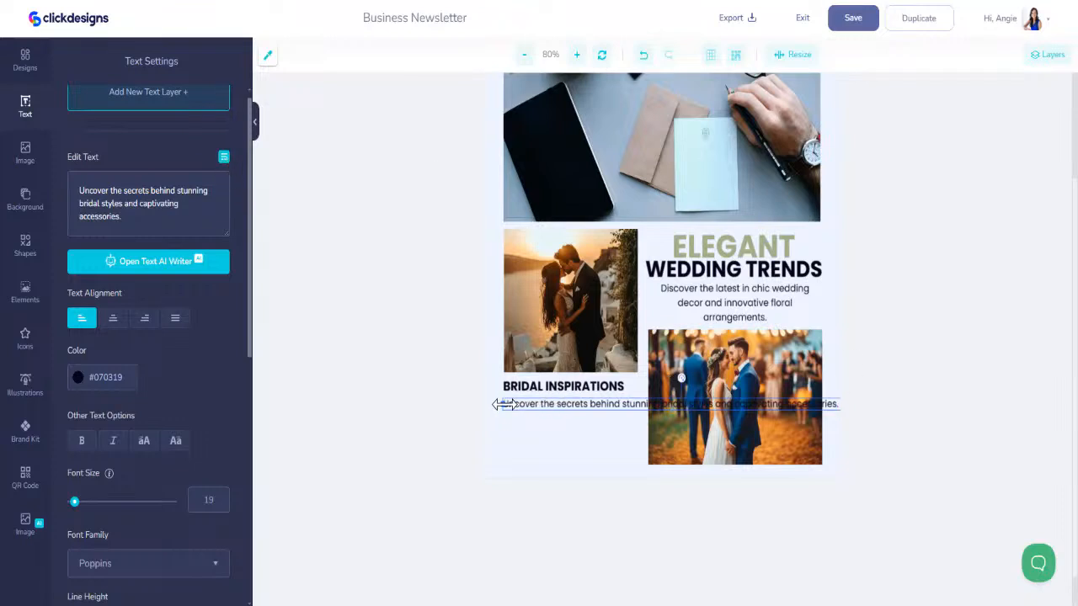
- Narrow the text box under "BRIDAL INSPIRATIONS" to wrap onto three lines below the heading, and center its text
drag(504, 405, 543, 413)
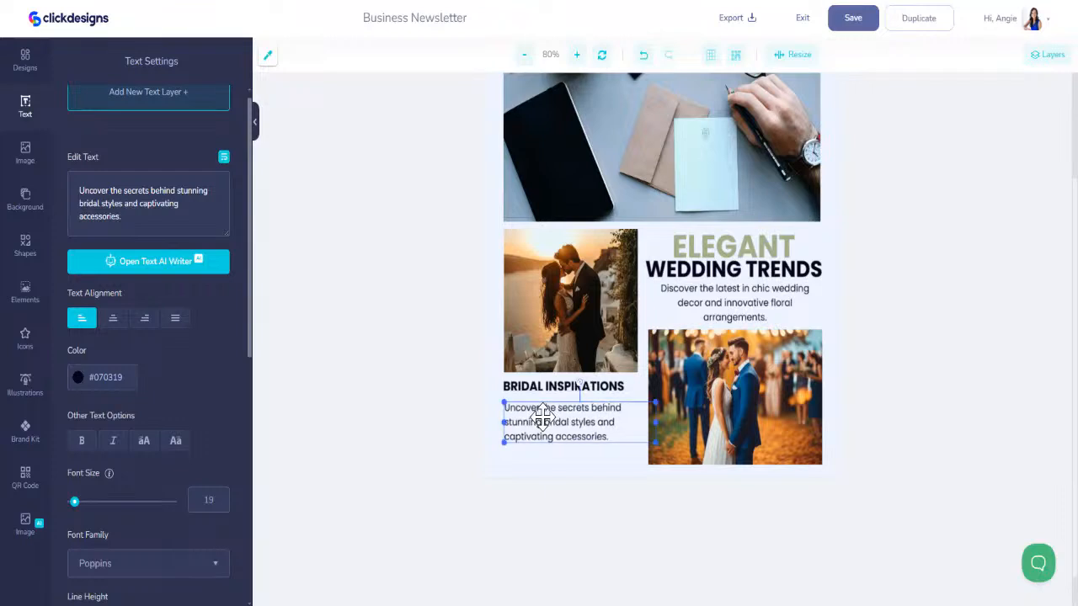
click(118, 323)
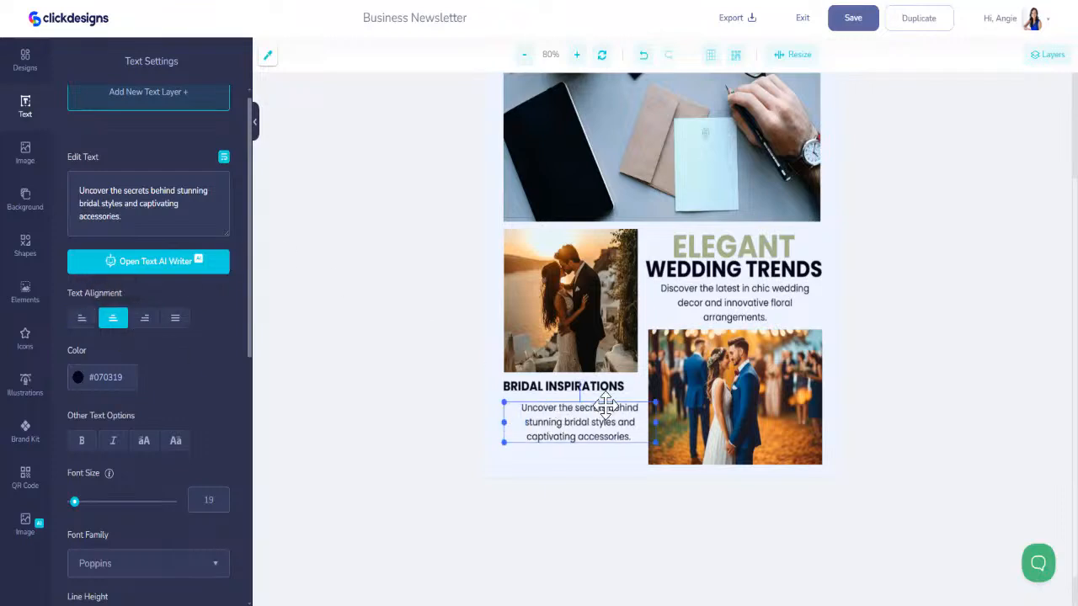